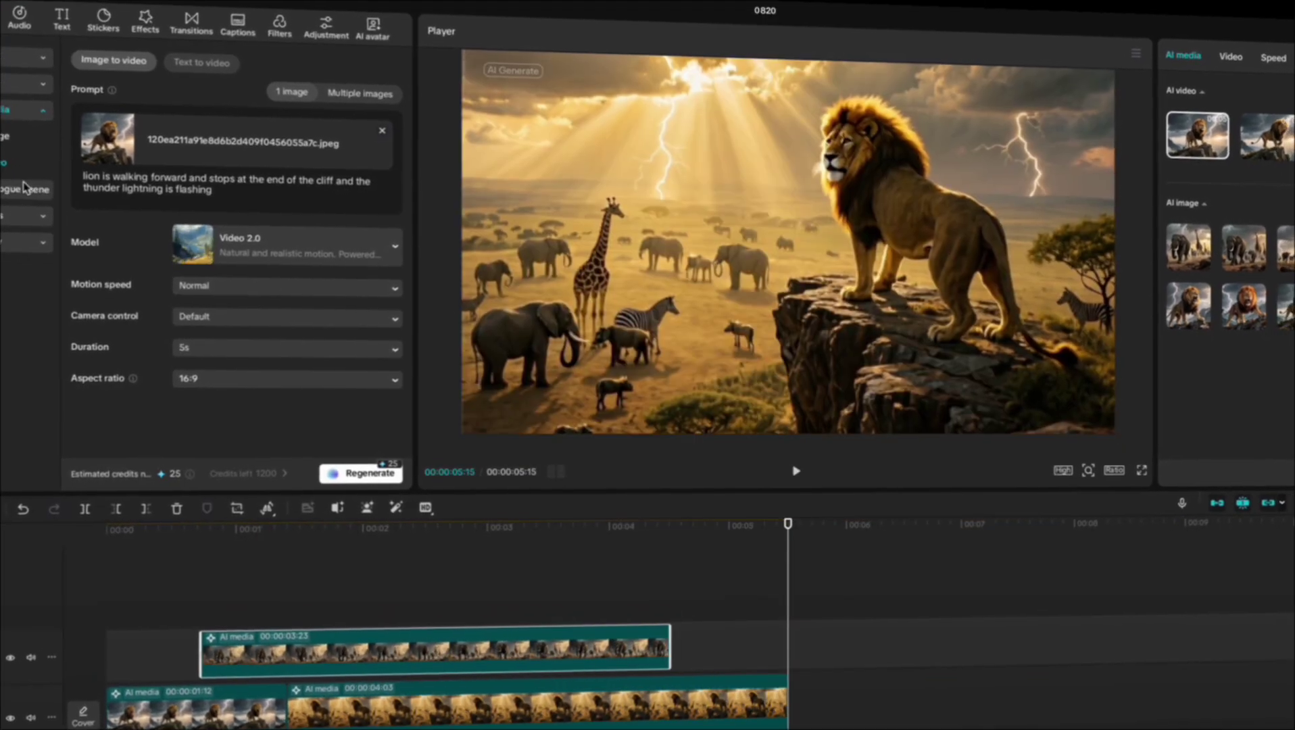
Replace the image-to-video prompt with 'lion is walking on top of the'.
key(ctrl+a)
text(lion is walking on)
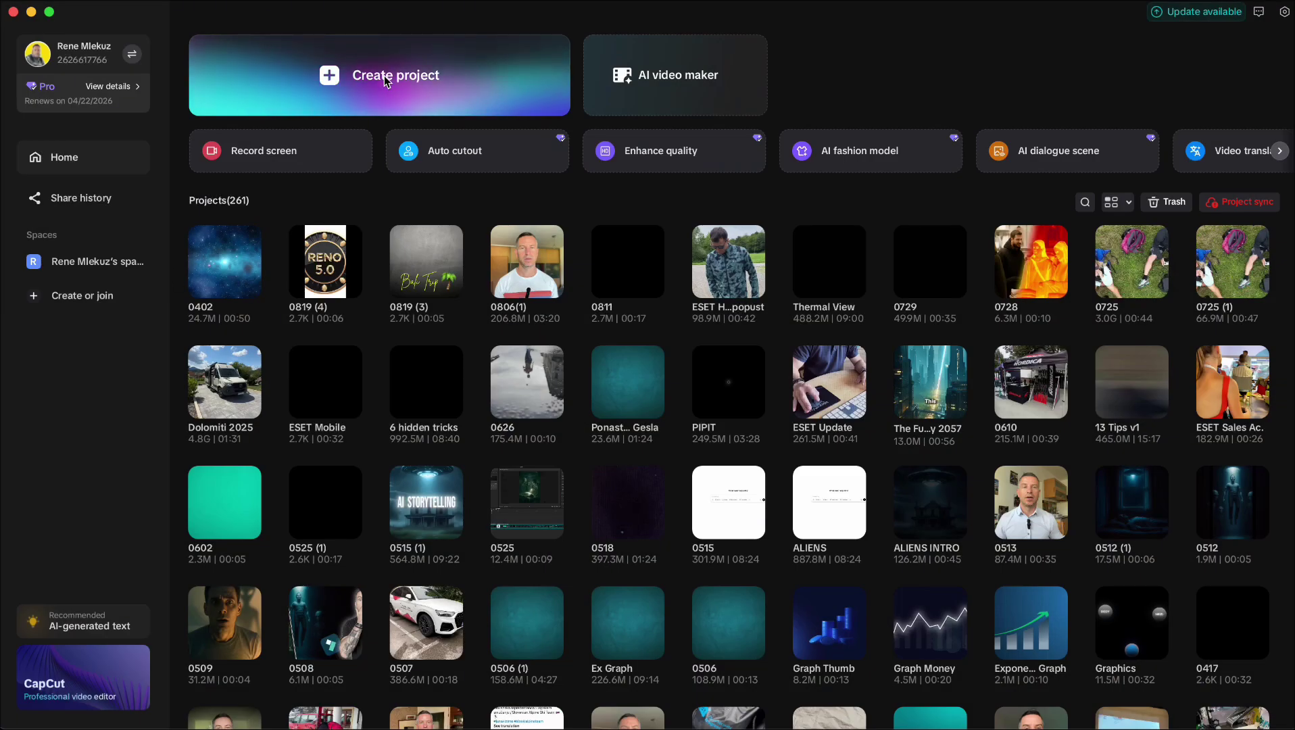
Start a new empty project 0820 and bring up AI image generation.
click(386, 81)
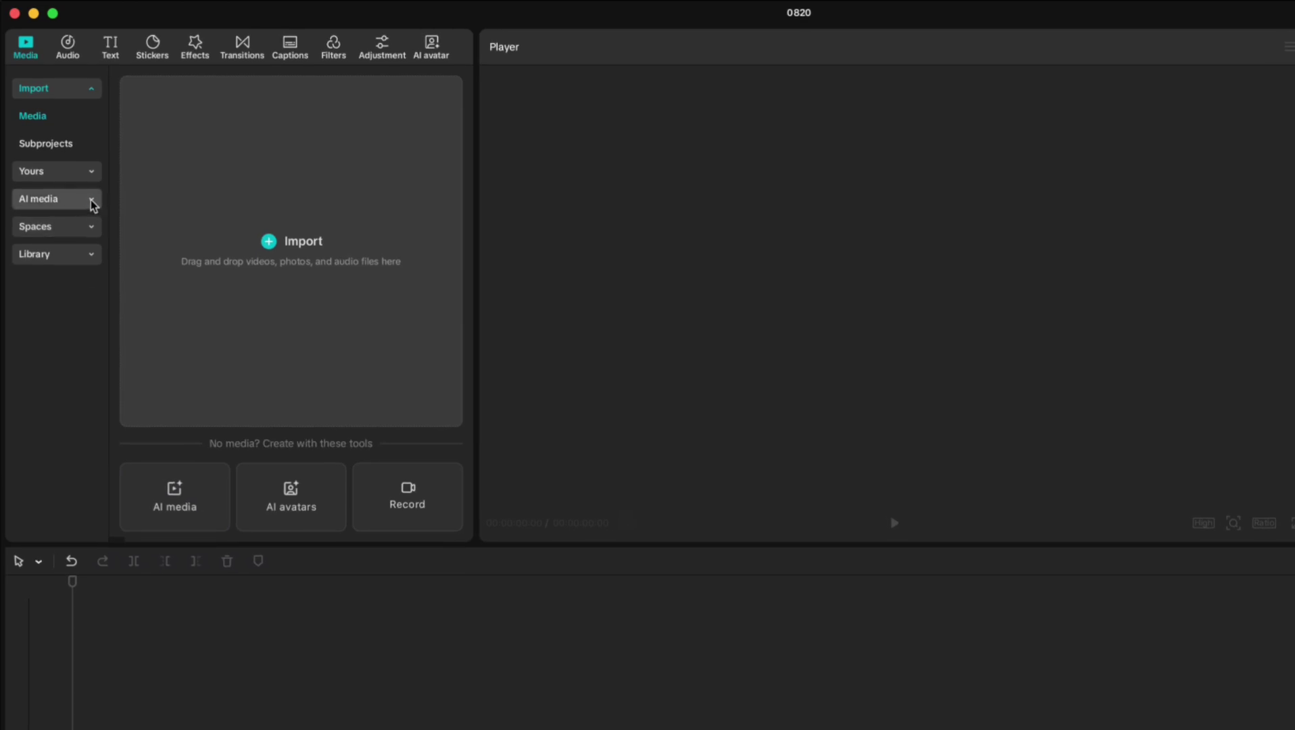
click(92, 201)
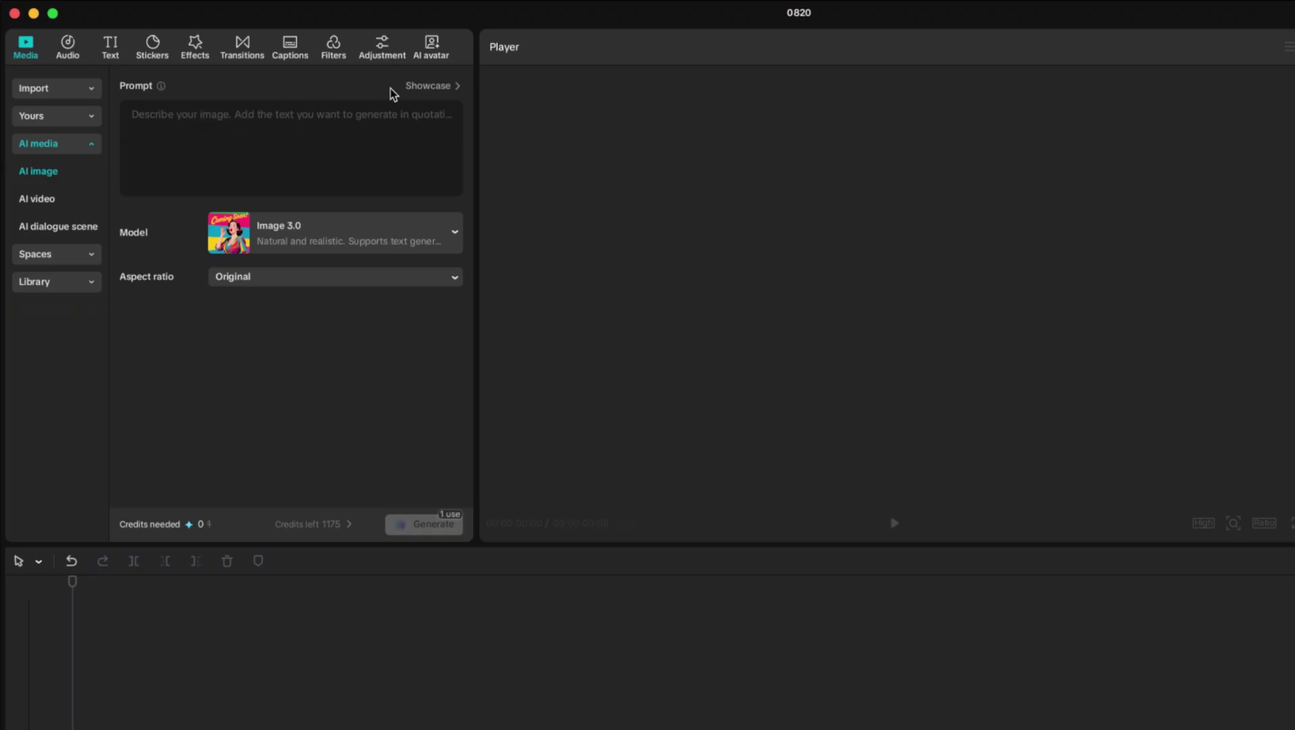
Browse the Showcase's Landscape, City and Anime examples, then use the night sailboat prompt.
click(425, 87)
scroll(716, 539, down, 2)
scroll(716, 539, down, 3)
scroll(714, 535, up, 5)
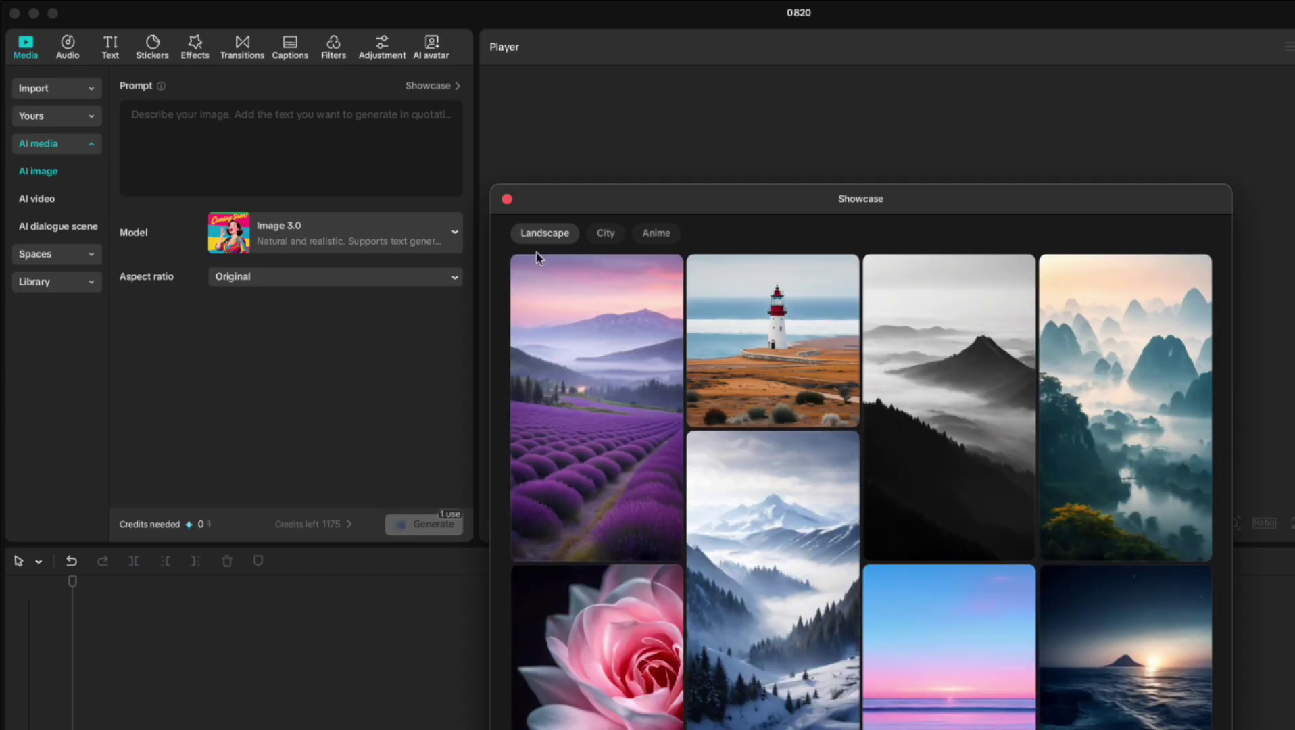
click(605, 233)
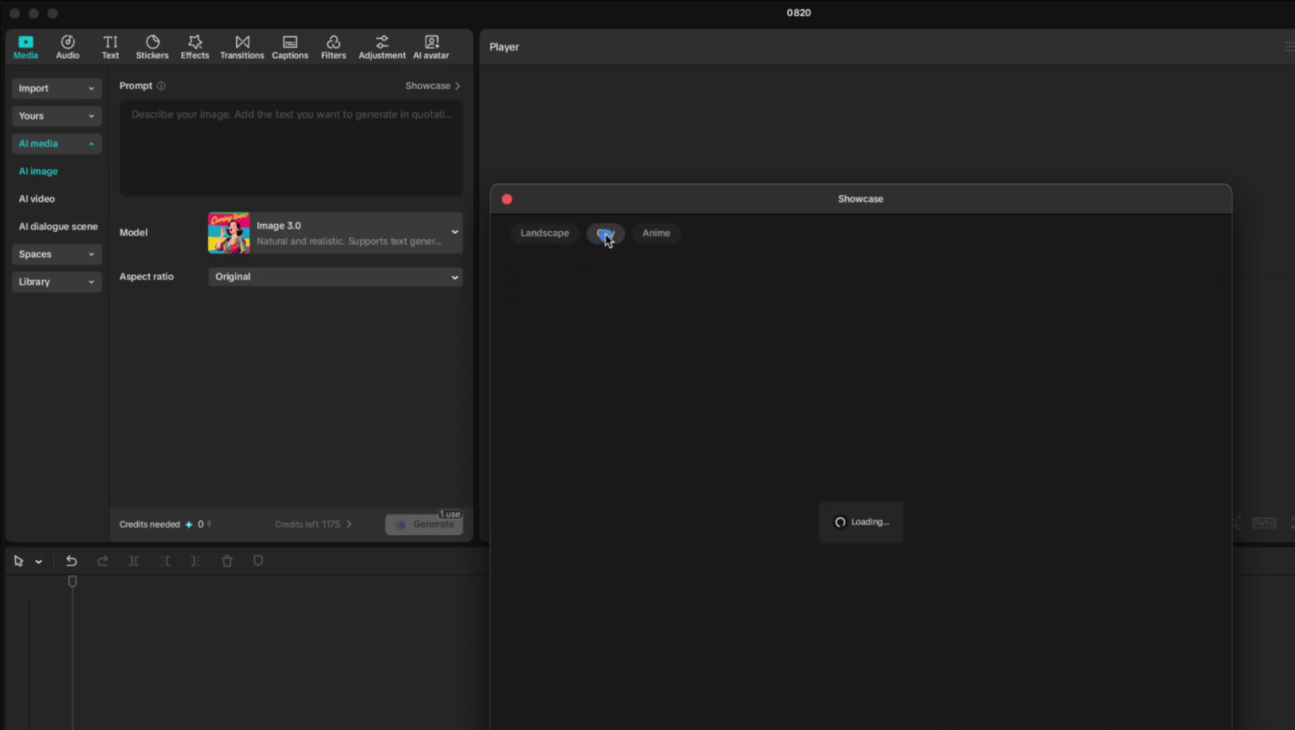
click(659, 236)
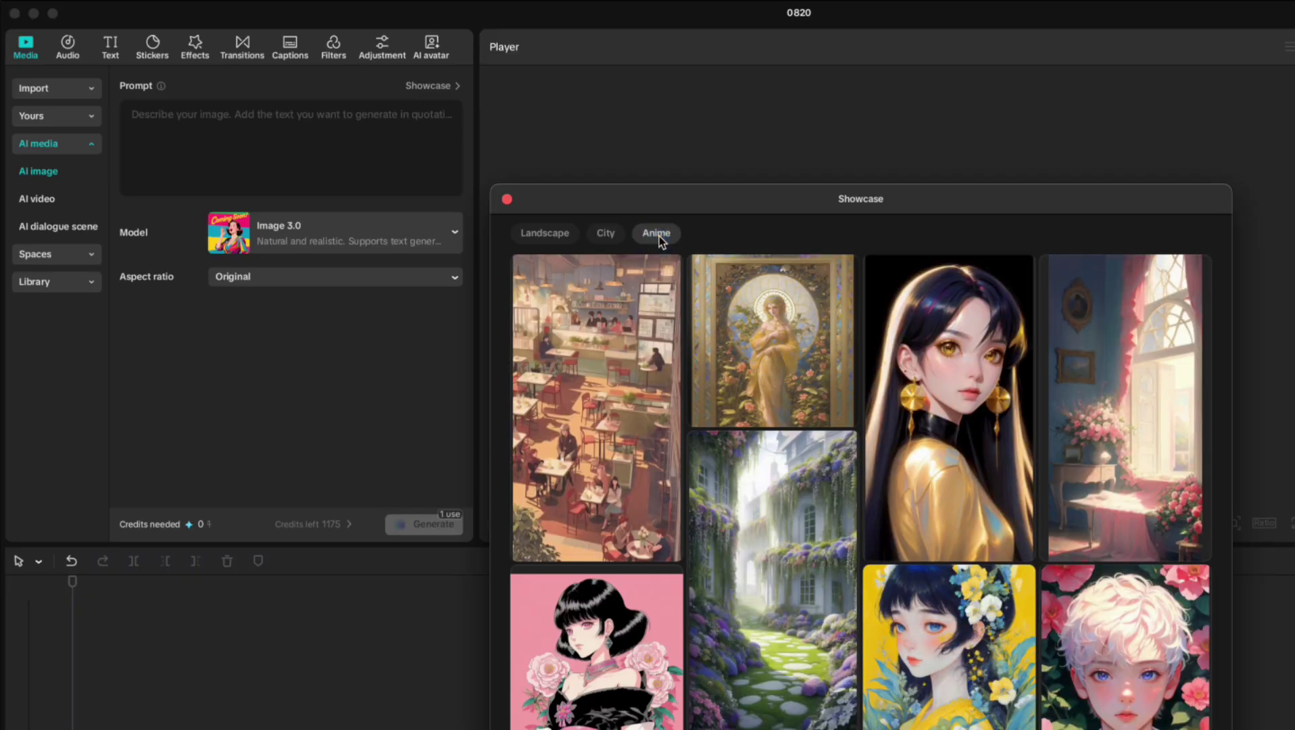
click(546, 234)
scroll(777, 498, down, 3)
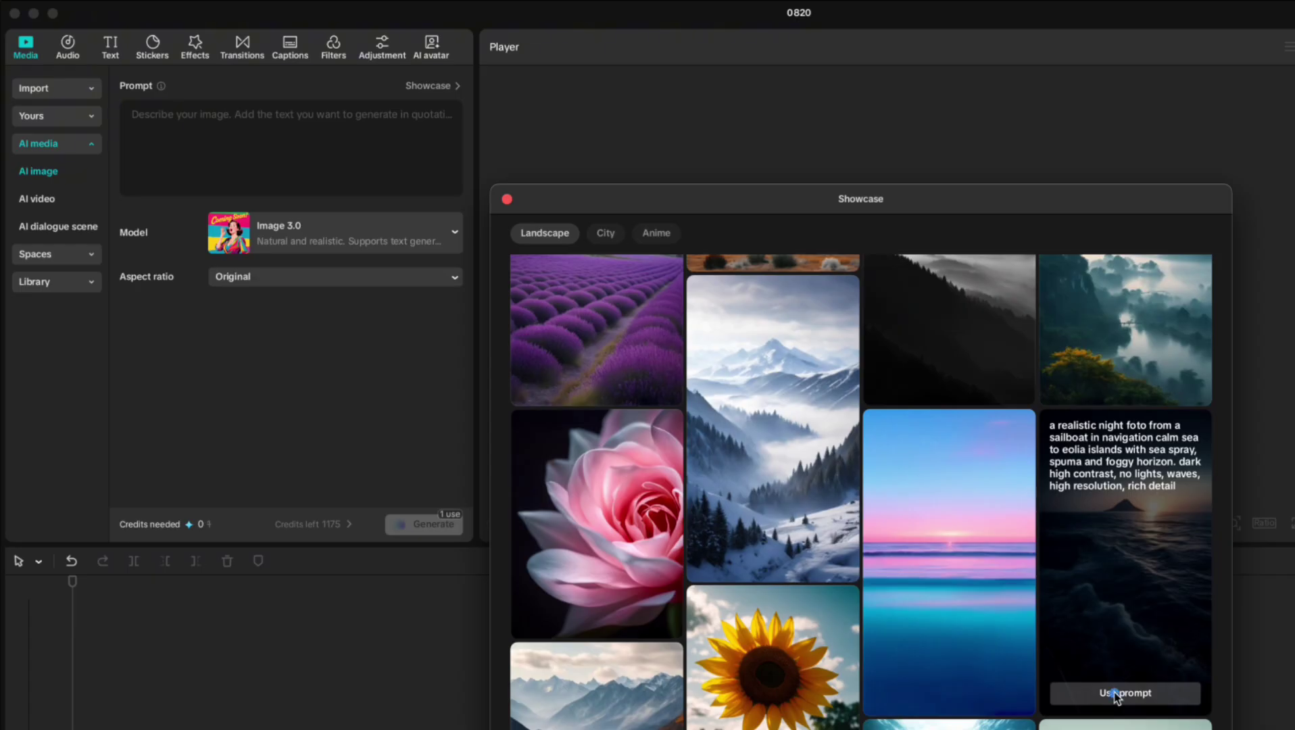
click(1116, 694)
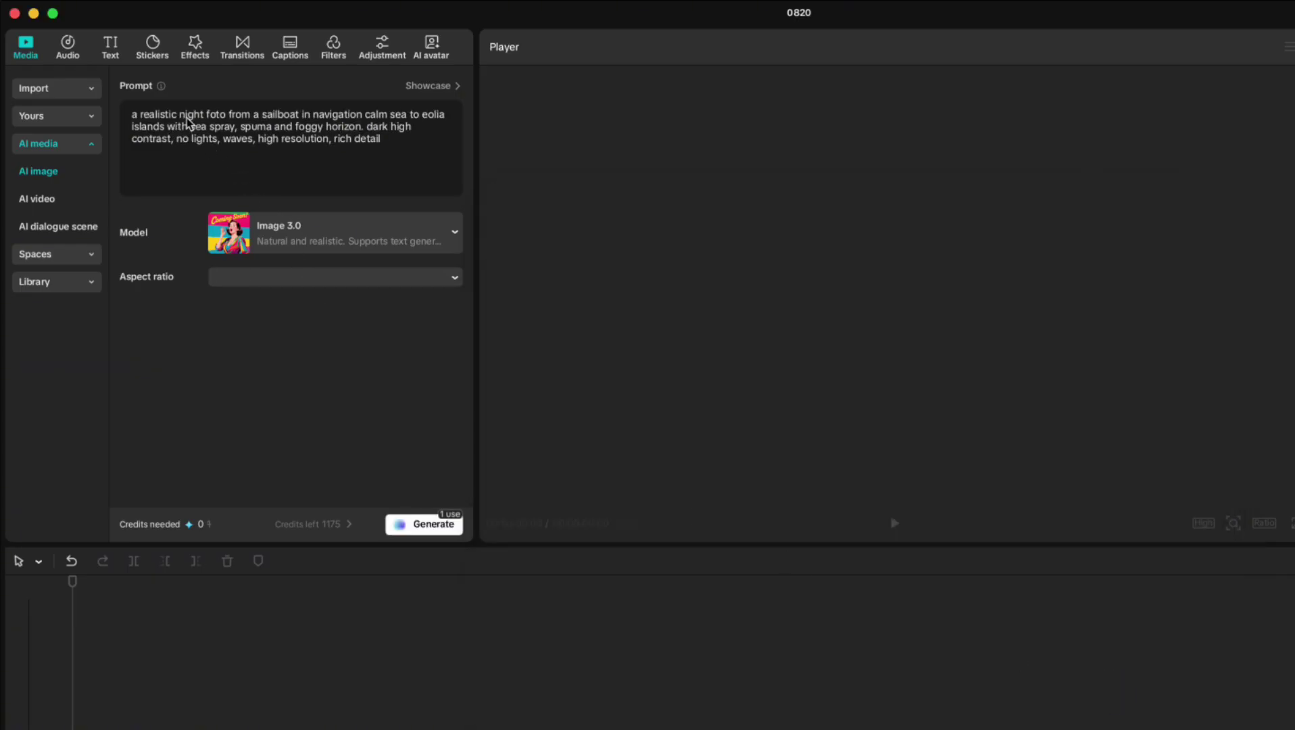
Clear the old prompt text and paste in the roaring lion-on-cliff description.
drag(180, 115, 250, 115)
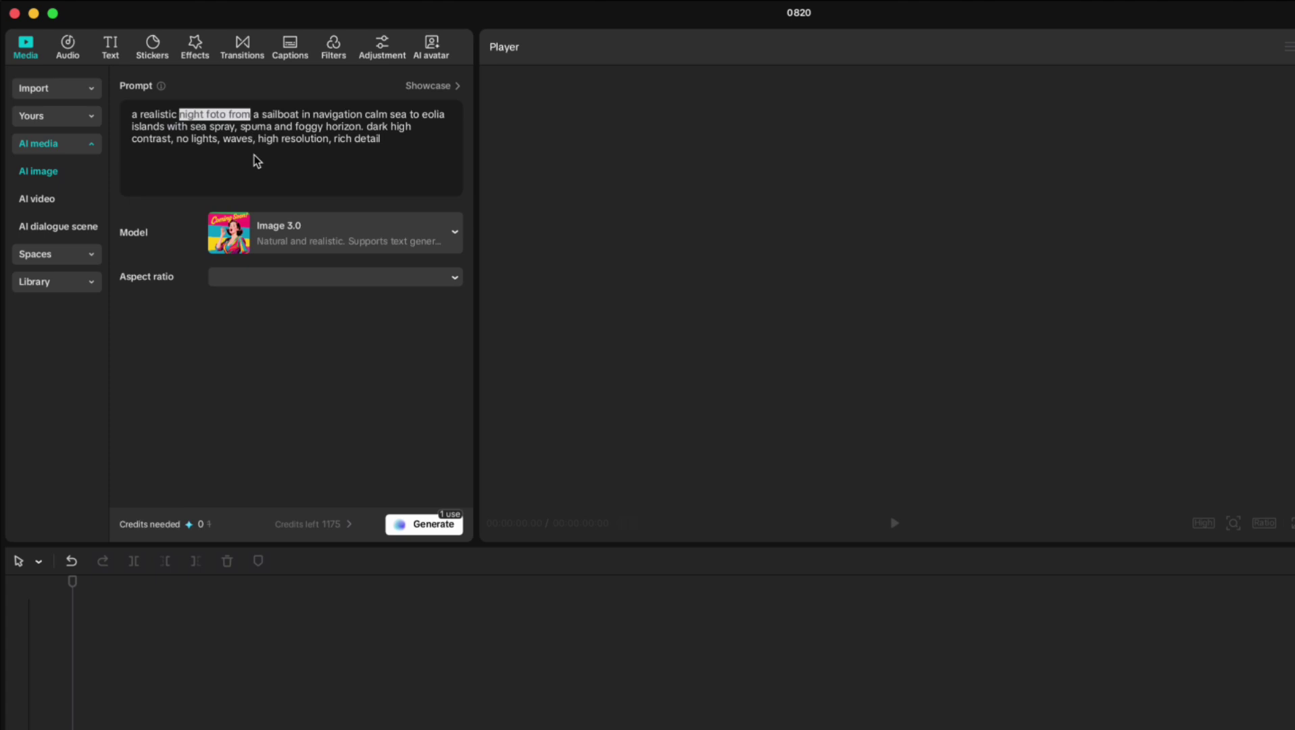
key(BackSpace)
key(BackSpace)
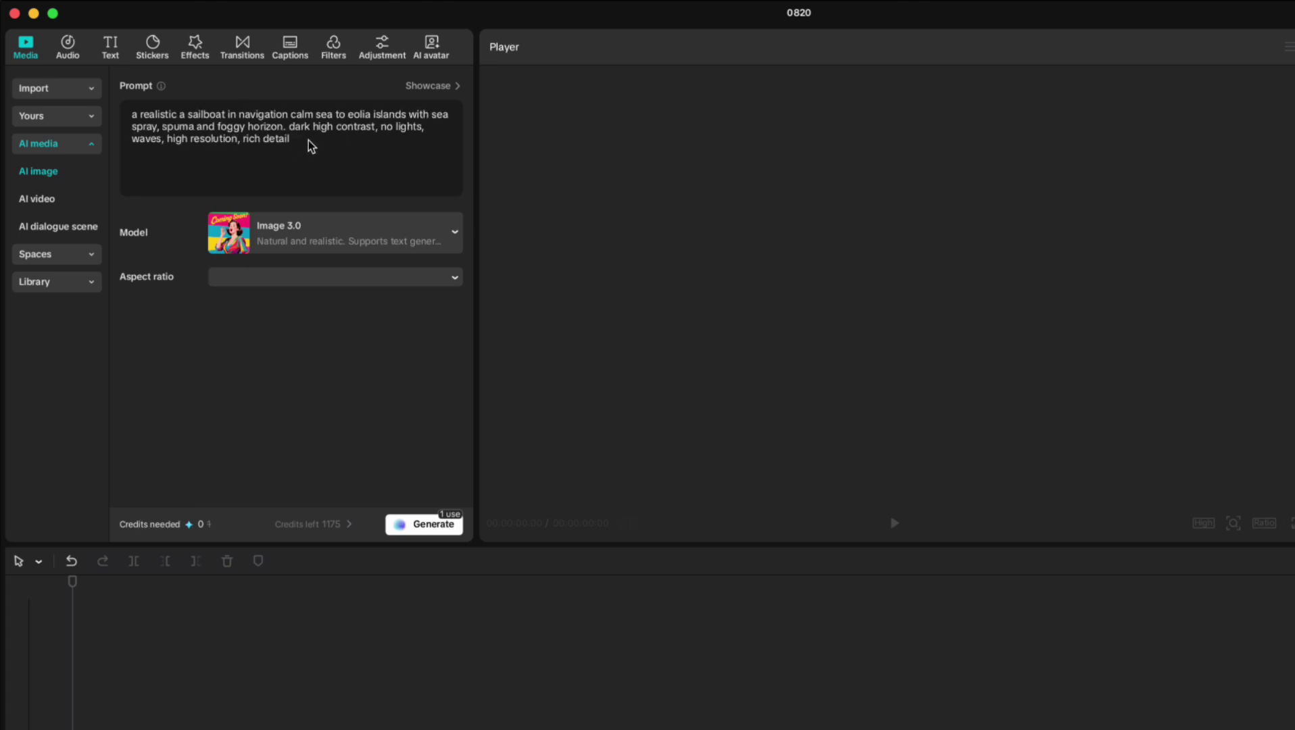
drag(308, 141, 106, 115)
key(BackSpace)
text(A majestic roaring lion with a shaggy golden mane and piercing yellow eyes stands tall on a rugged mountain cliff, its powerful legs spread wide, as a bolt of lightning illuminates the dark sky in the distance, symbolizing God's immense power and authority, with the lion's fierce expression and outstretched paws conveying a sense of unyielding strength and dominance, set against a dramatic backdrop of turbulent grey clouds and rocky outcrops, with the sun)
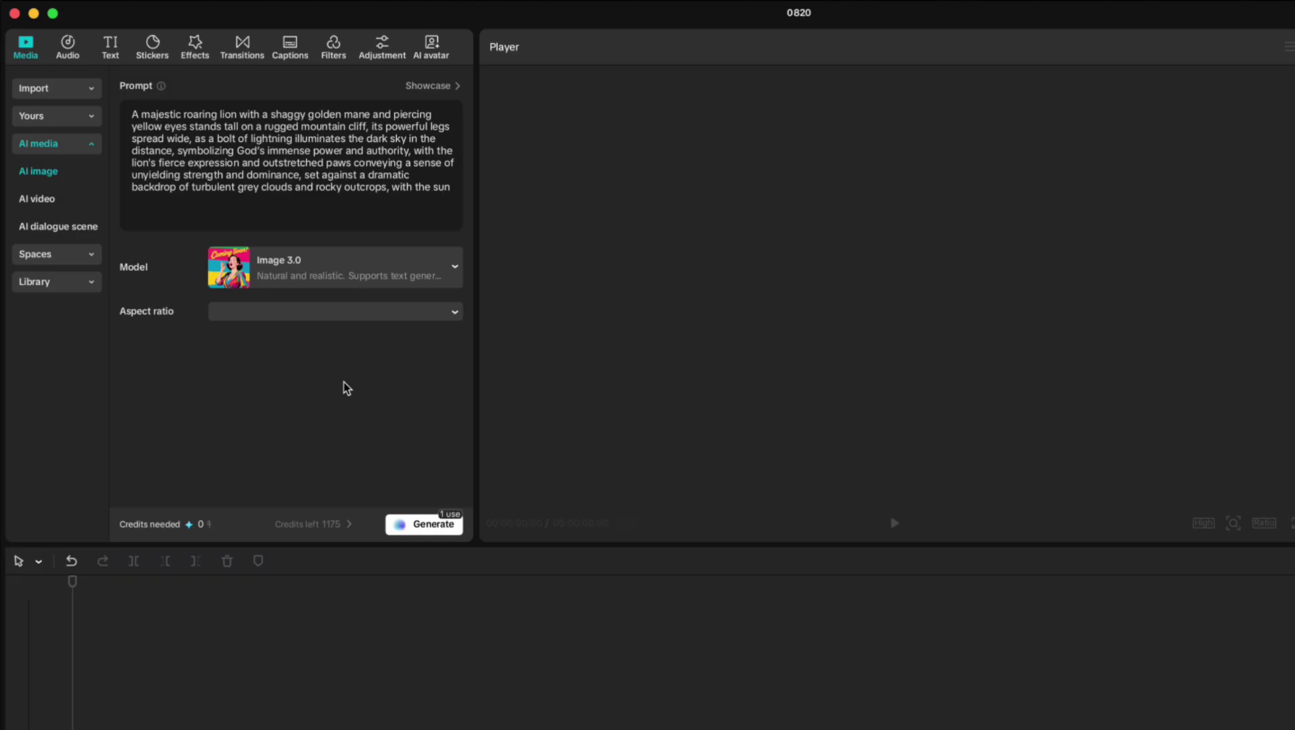
Generate the lion images with model Image 3.0 at 16:9 aspect ratio.
click(304, 277)
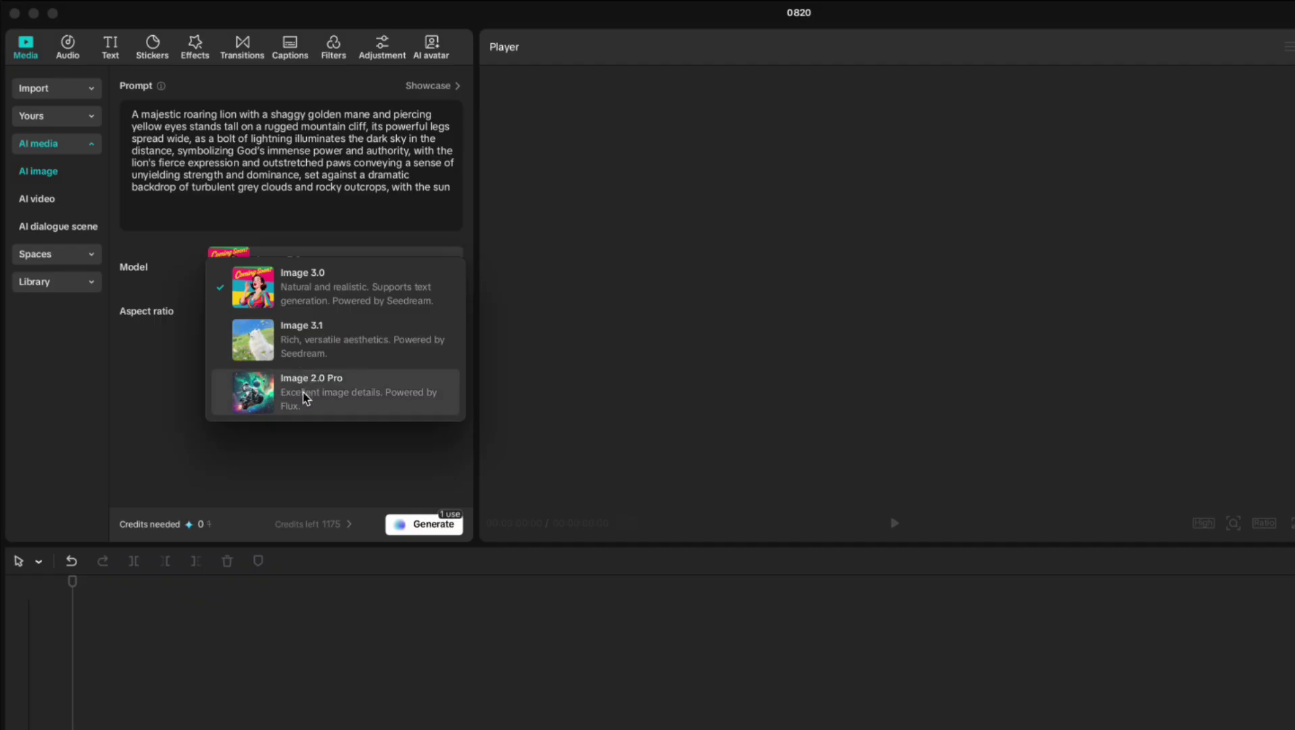
click(304, 301)
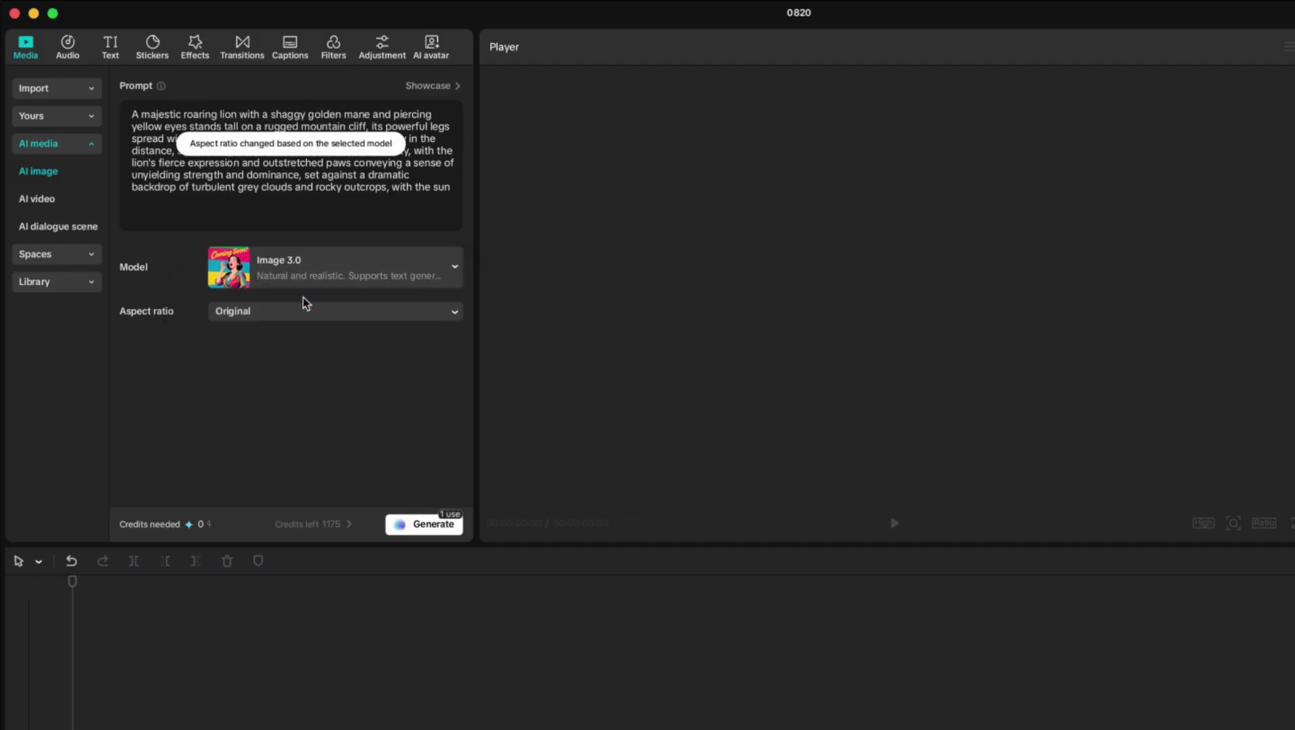
click(299, 314)
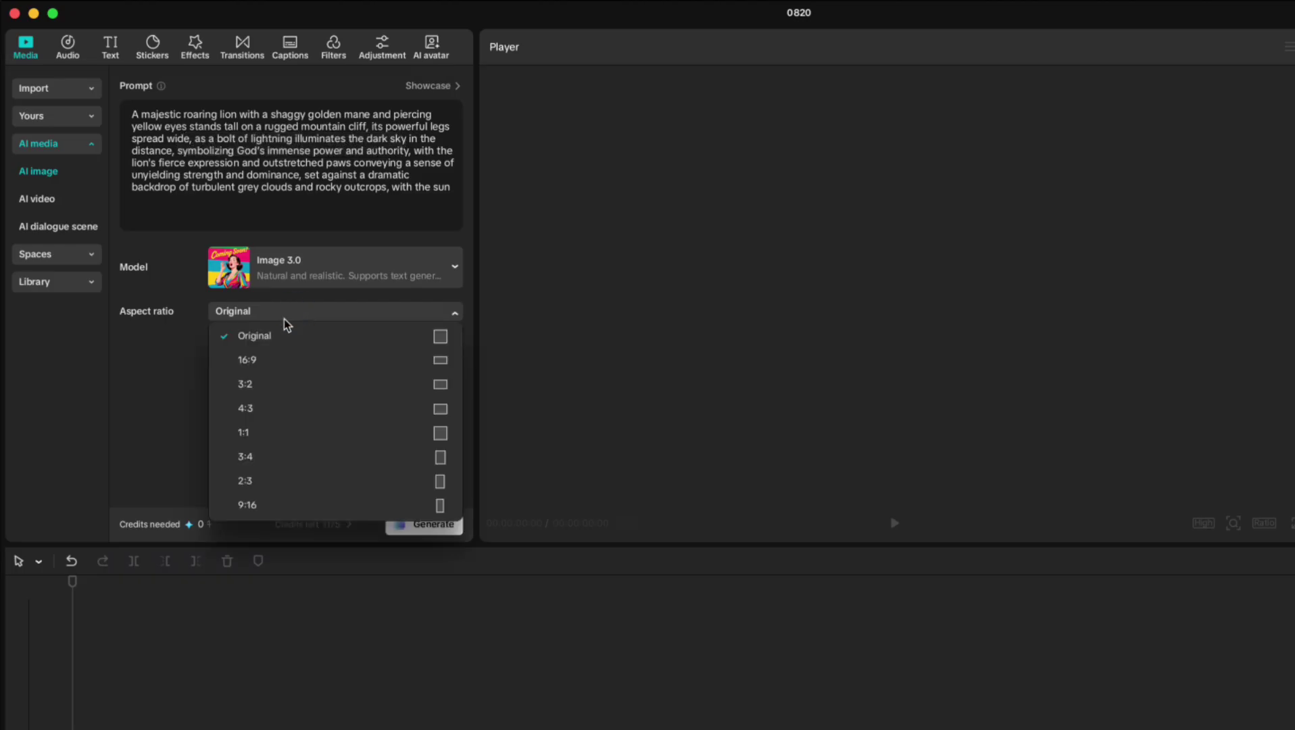
click(285, 361)
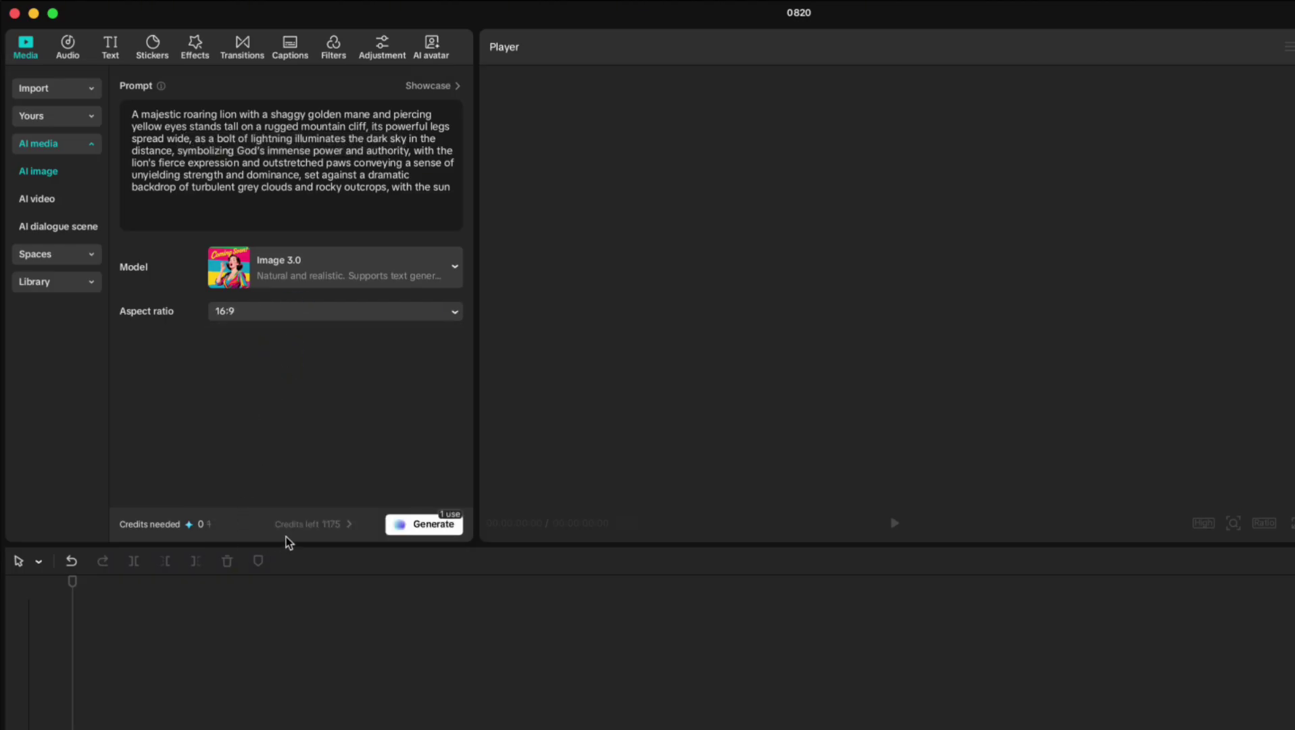
click(422, 525)
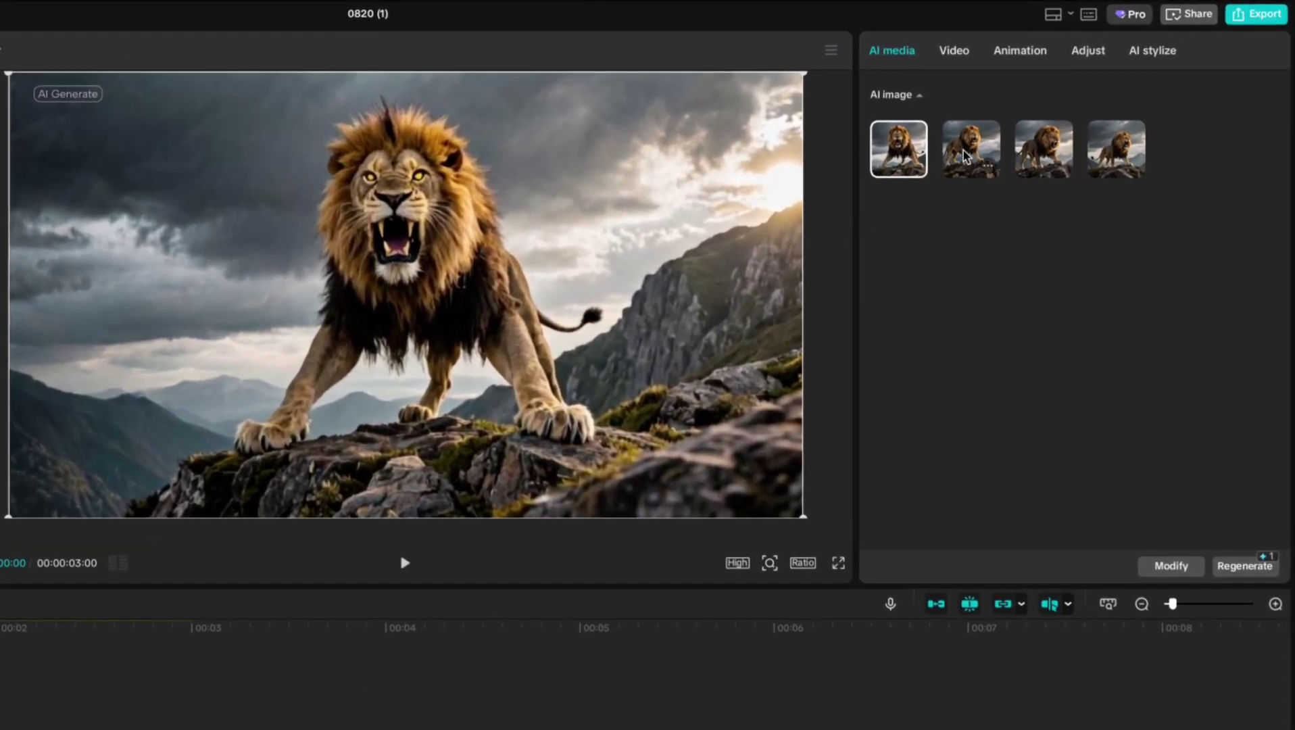
Compare the four lion variants and apply the second one, roaring atop the rocky peak.
click(966, 154)
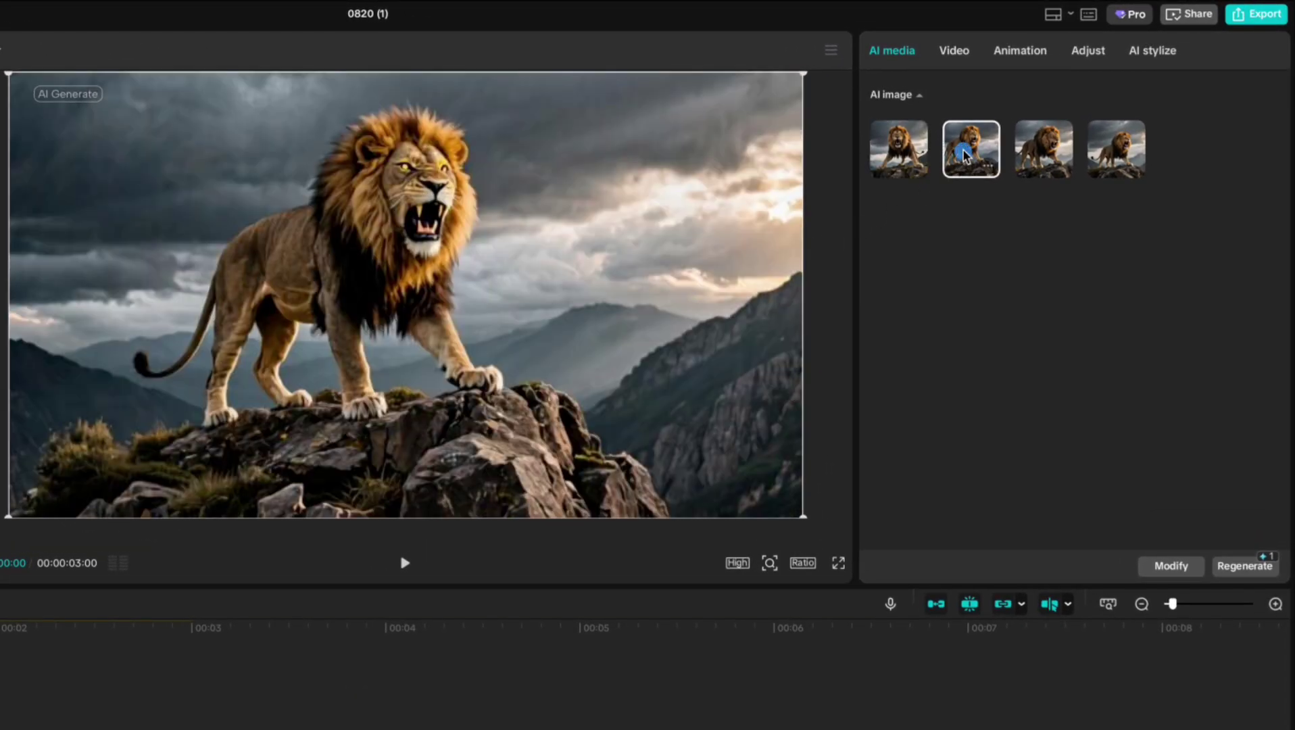
click(1043, 154)
click(1112, 152)
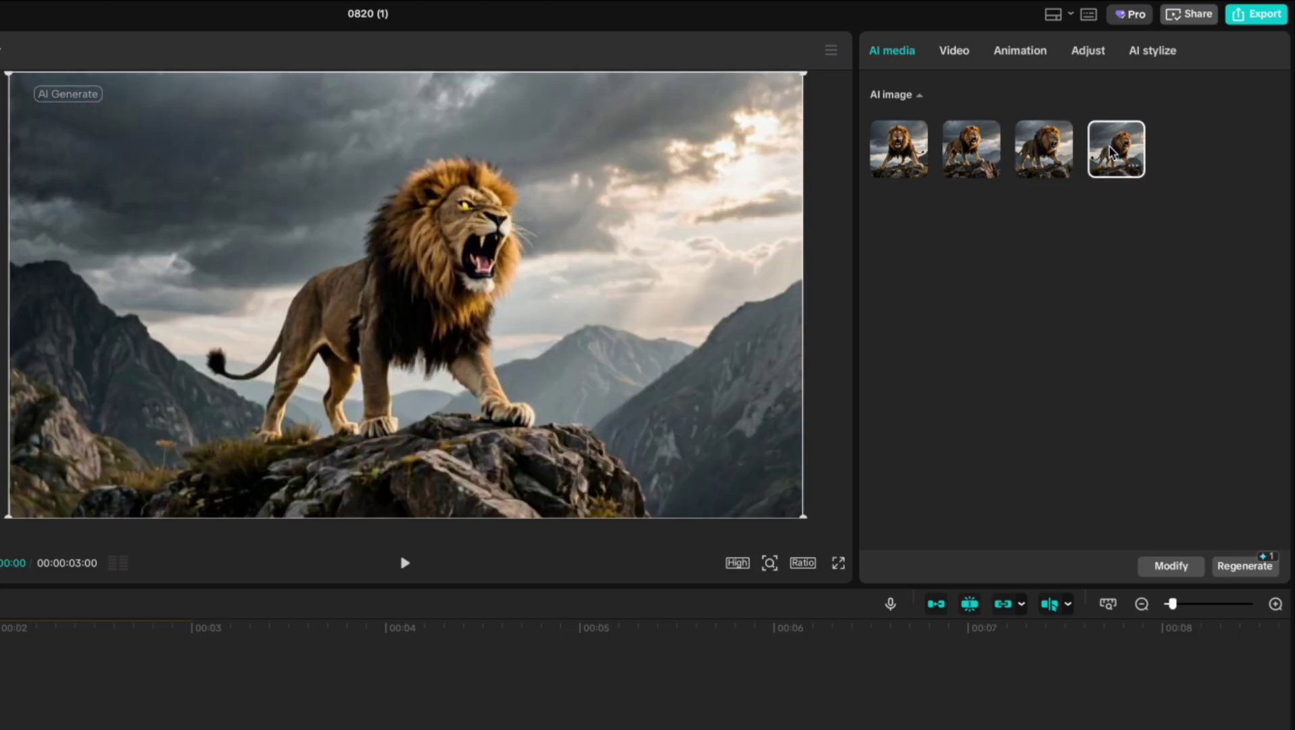
click(973, 145)
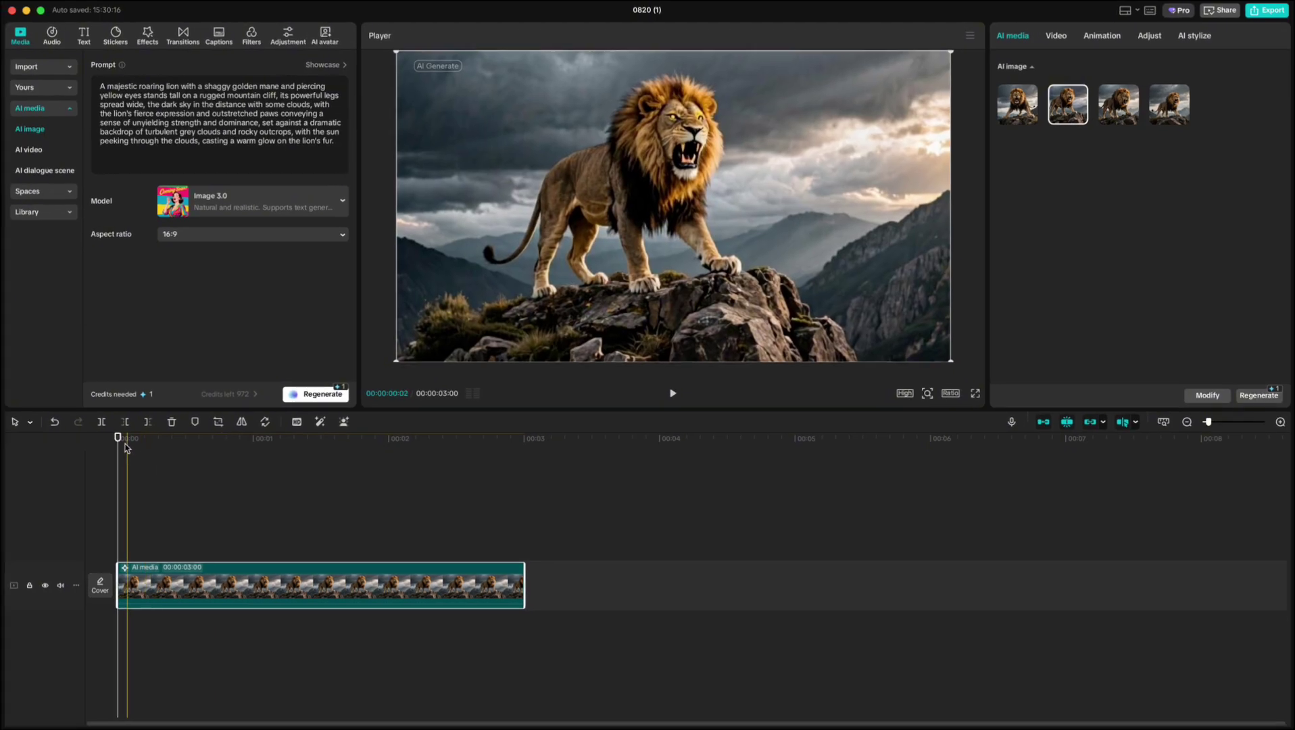
Trim the lion clip to about 1:27, raise Temp and Saturation, and apply Enhance quality.
drag(524, 584, 375, 582)
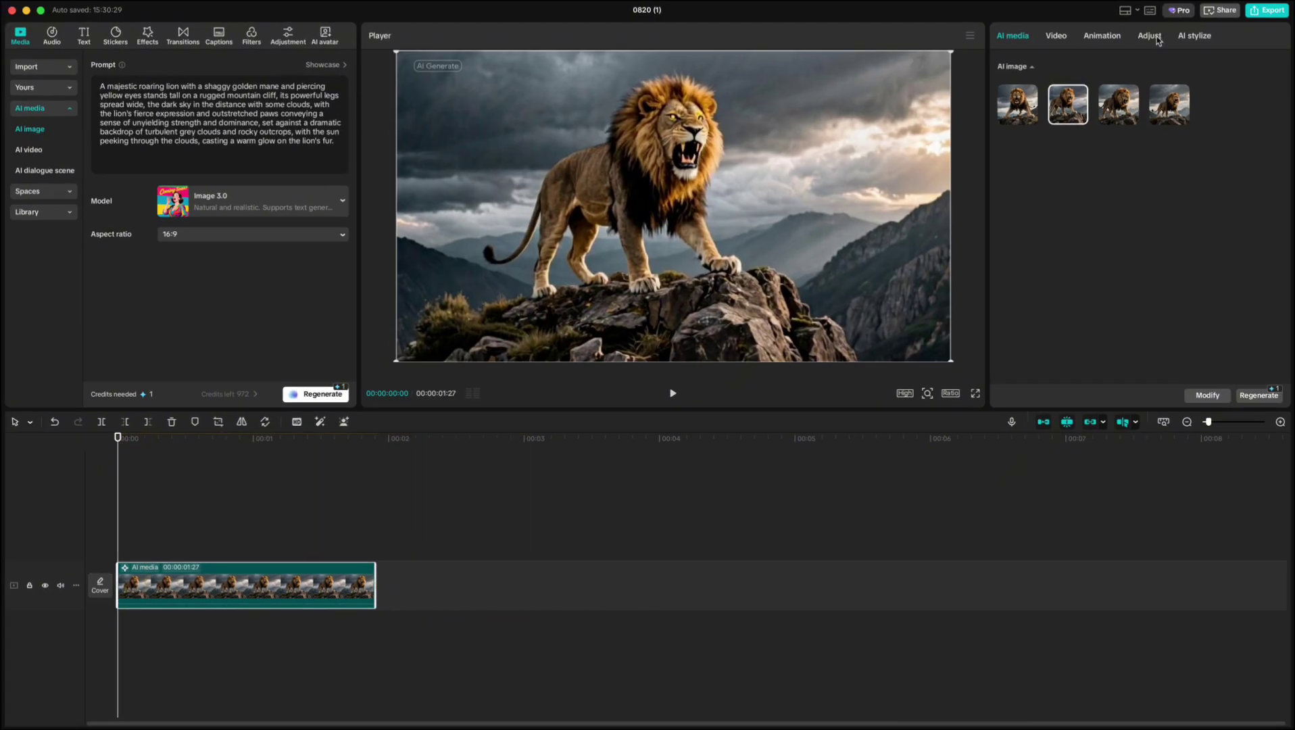
click(1155, 37)
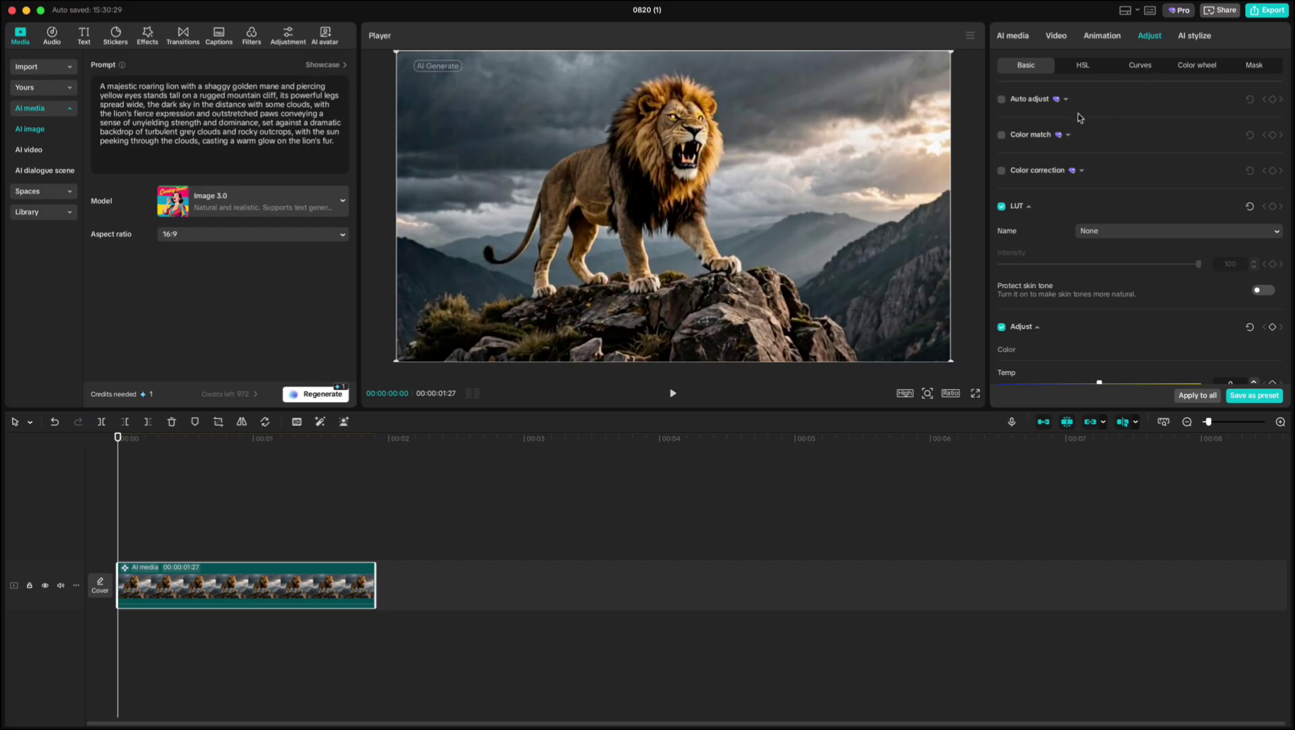
scroll(1001, 115, down, 5)
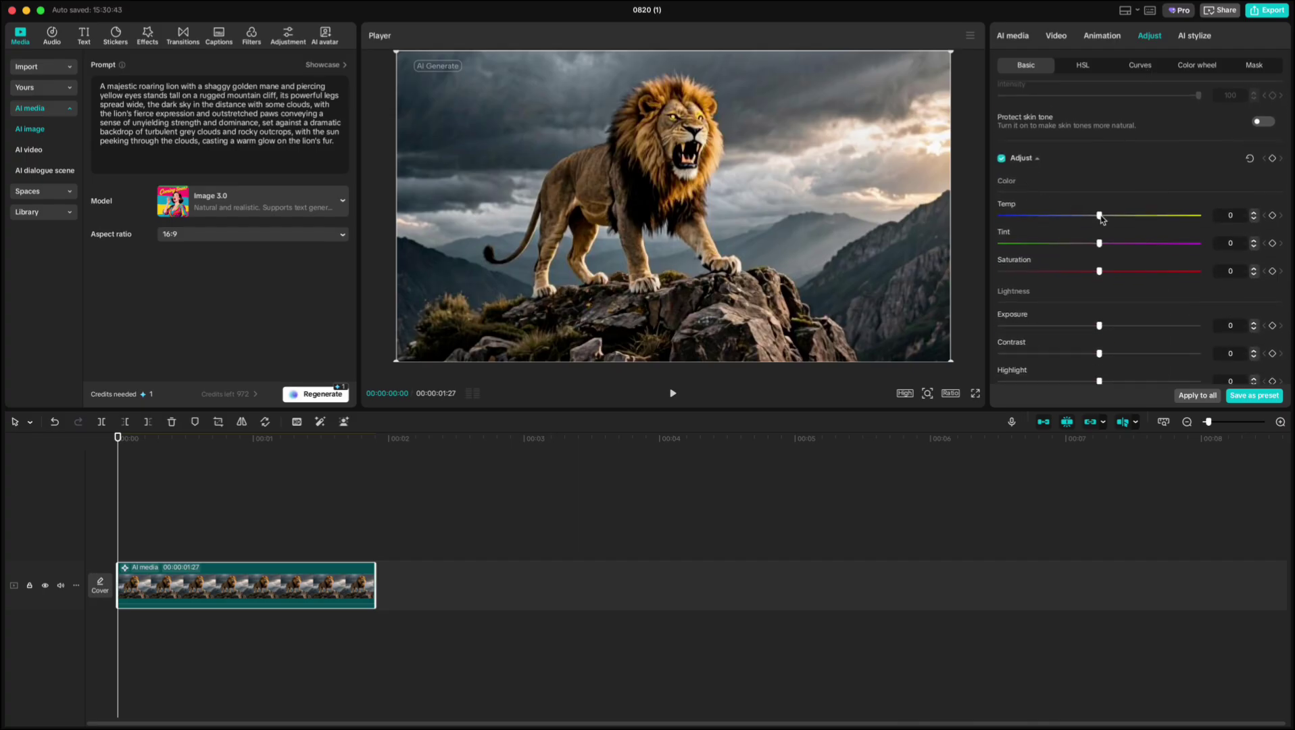
drag(1099, 216, 1132, 217)
drag(1104, 272, 1108, 273)
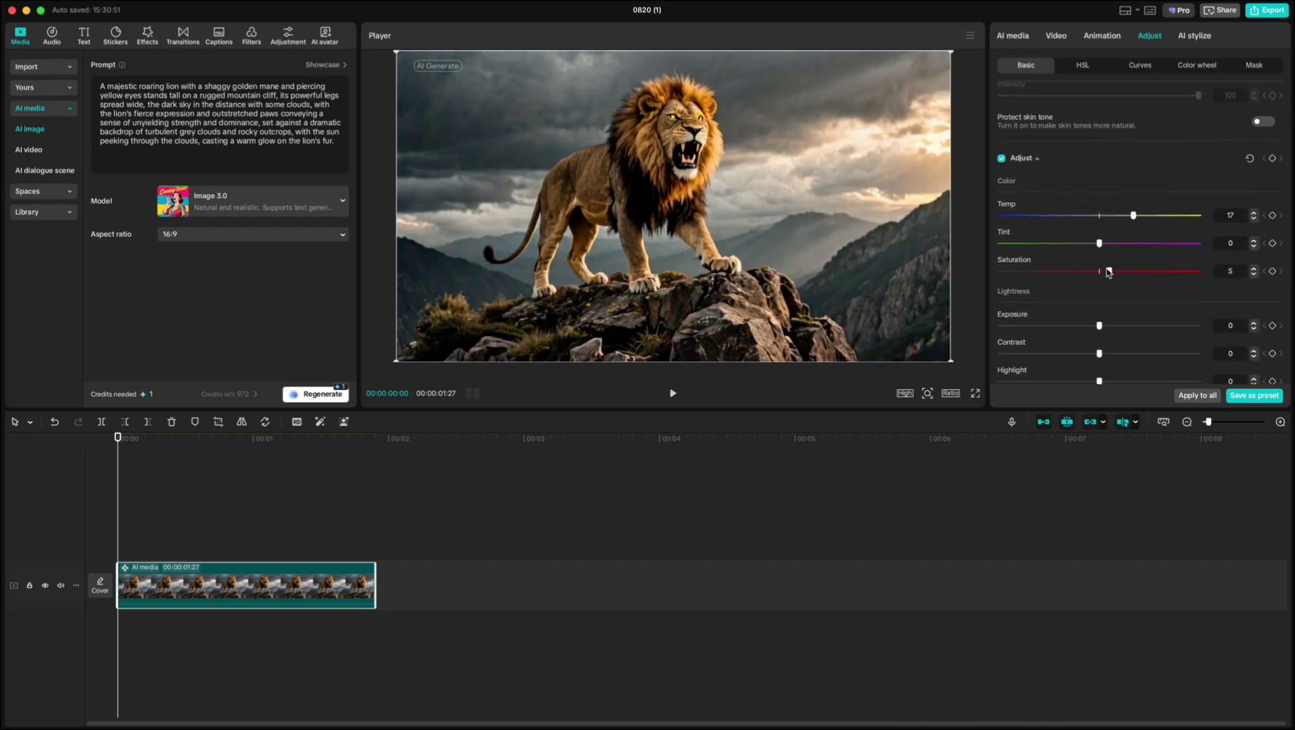
click(1052, 38)
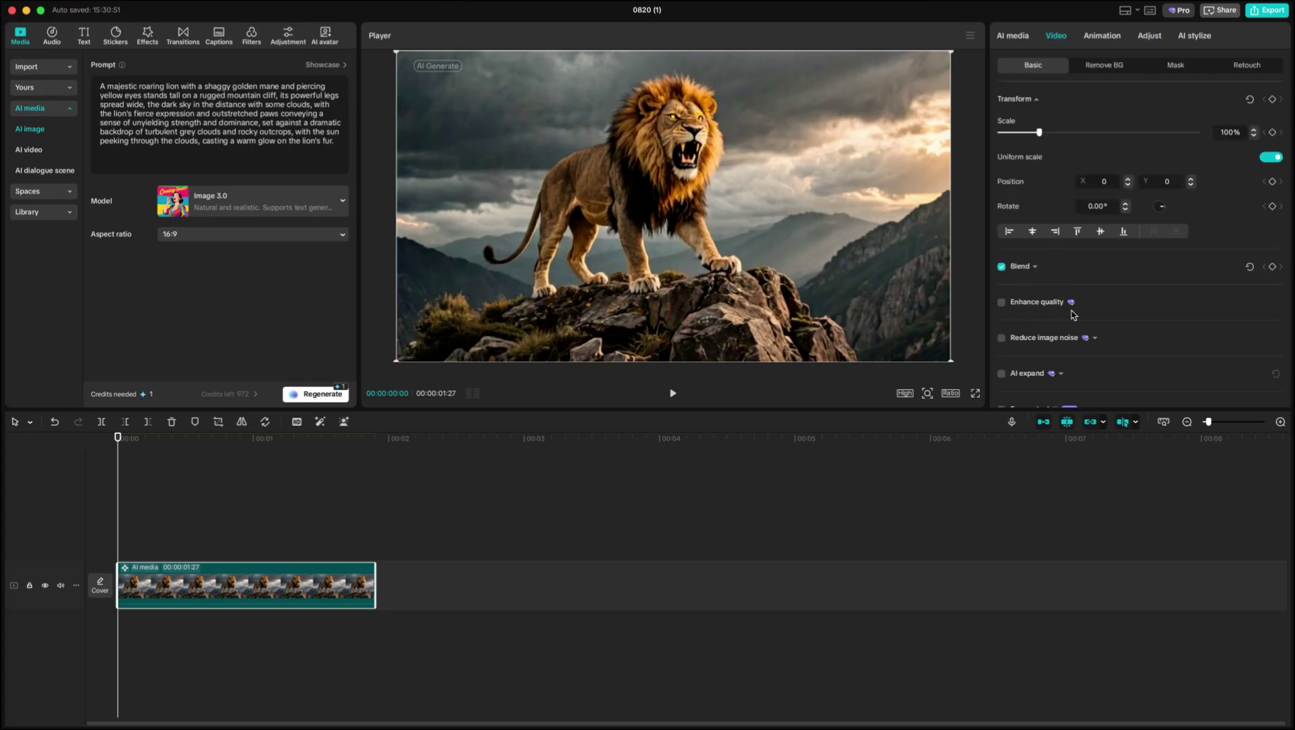
click(1002, 303)
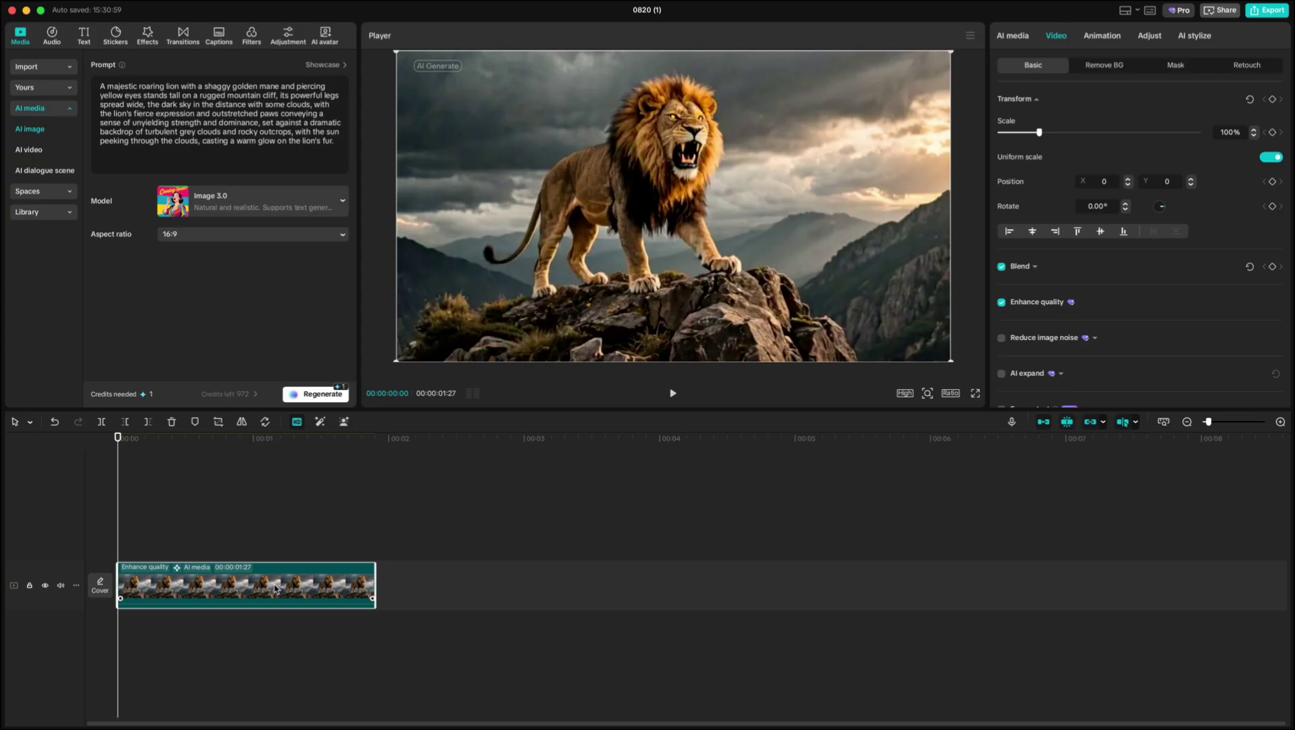
Duplicate the lion clip and place the copy right after the first clip.
drag(119, 447, 140, 446)
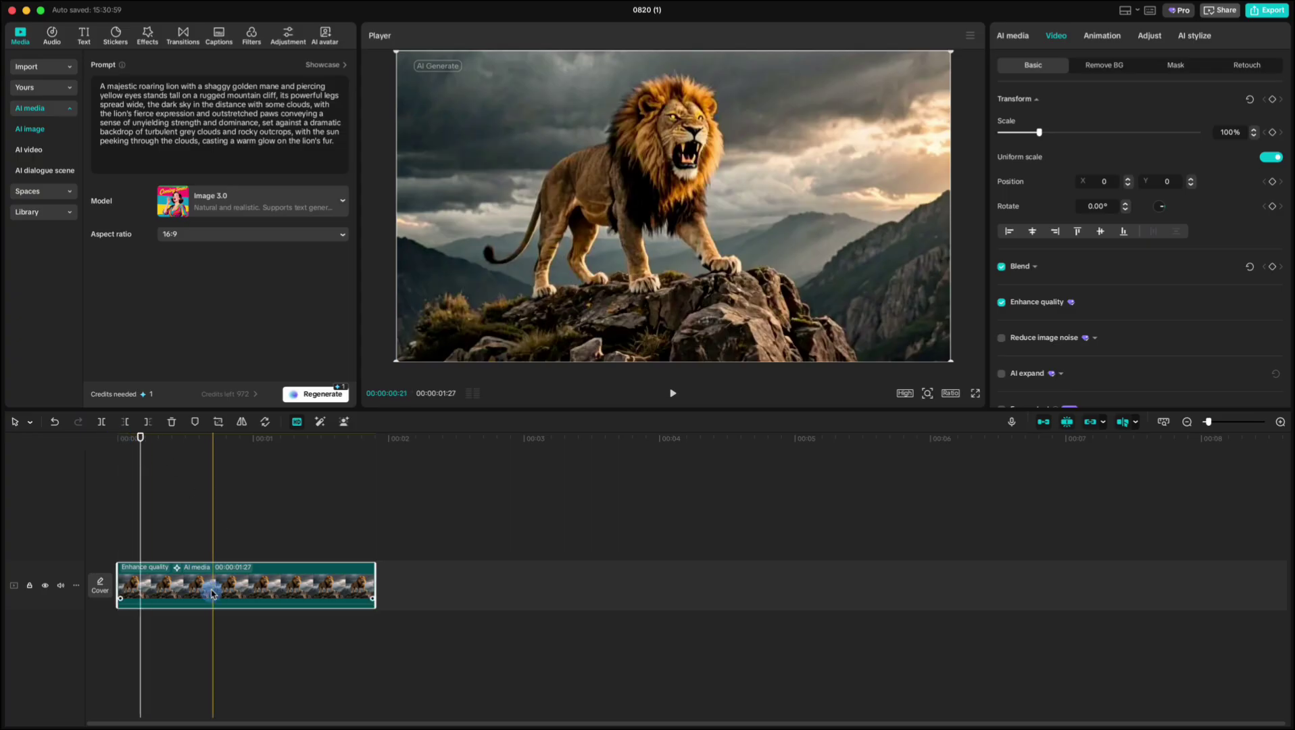
key(super+v)
drag(254, 541, 416, 585)
drag(144, 444, 463, 466)
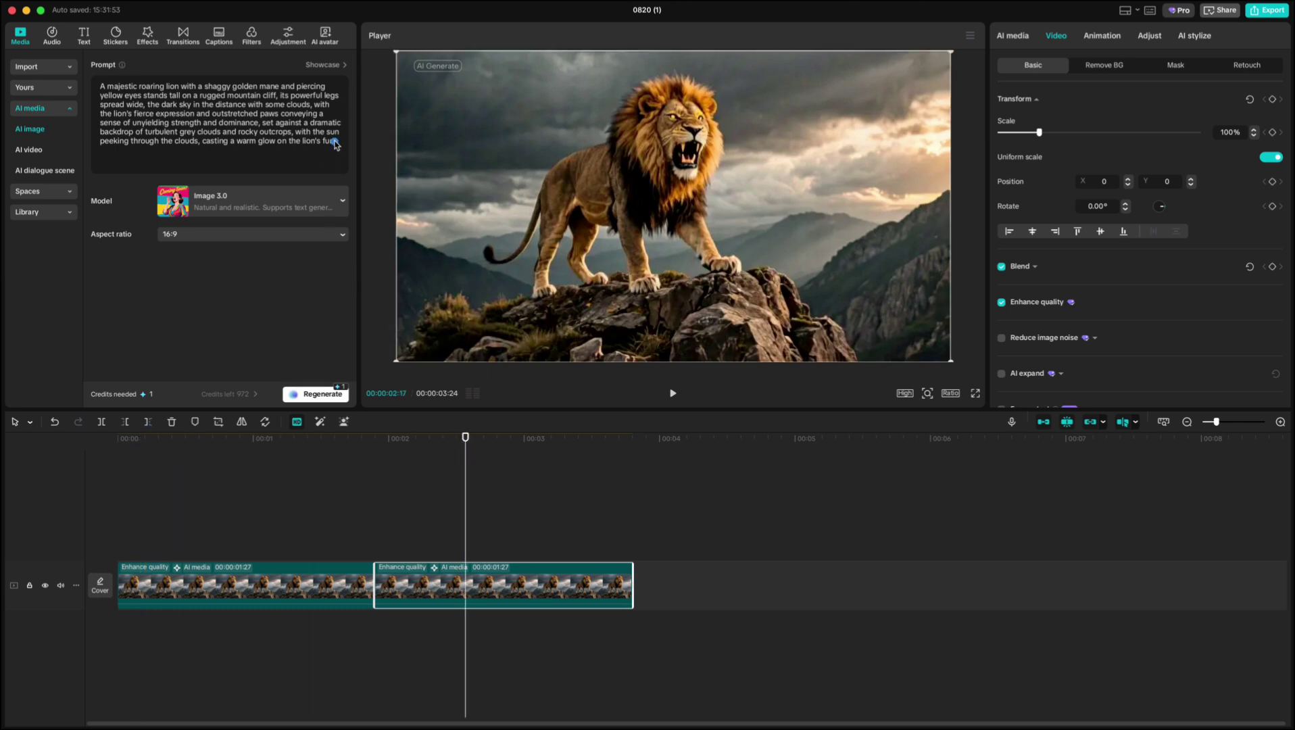
Regenerate the second clip from the animals paragraph and pick the third elephant procession image.
drag(334, 144, 94, 92)
key(super+v)
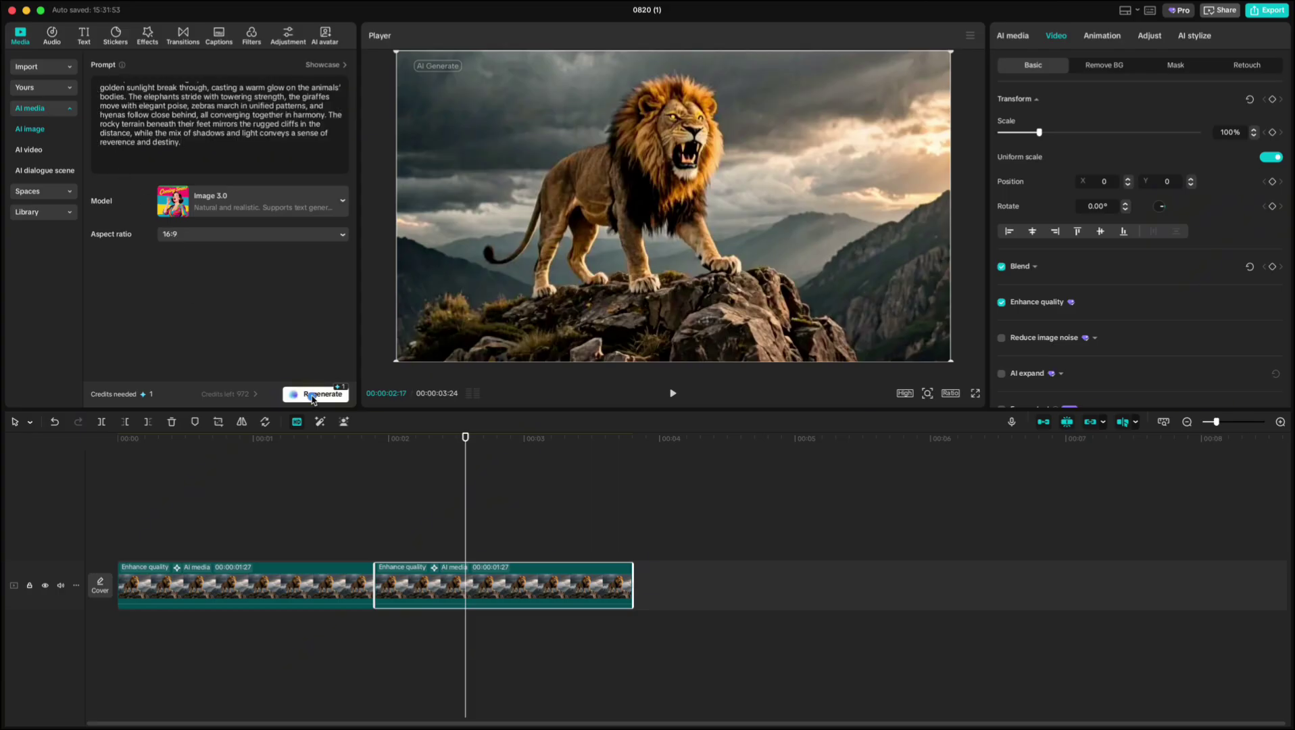
click(313, 394)
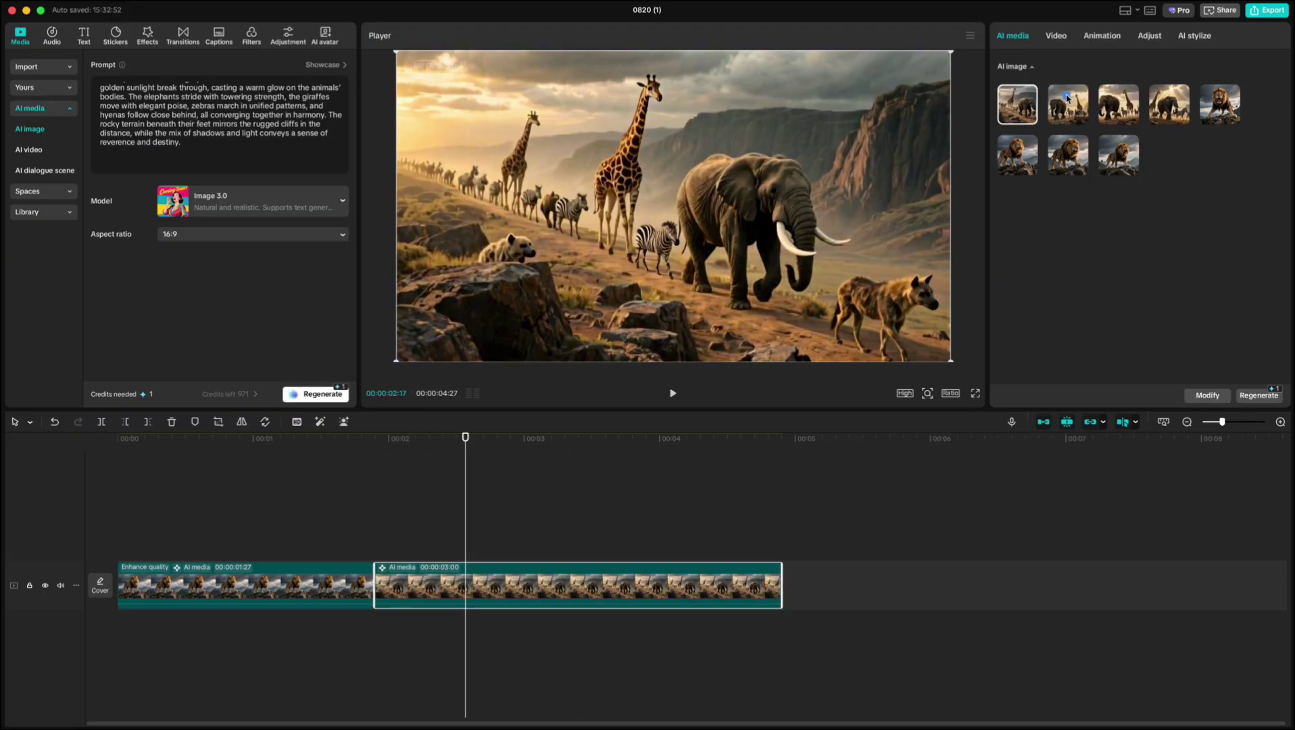
click(1068, 100)
click(1112, 103)
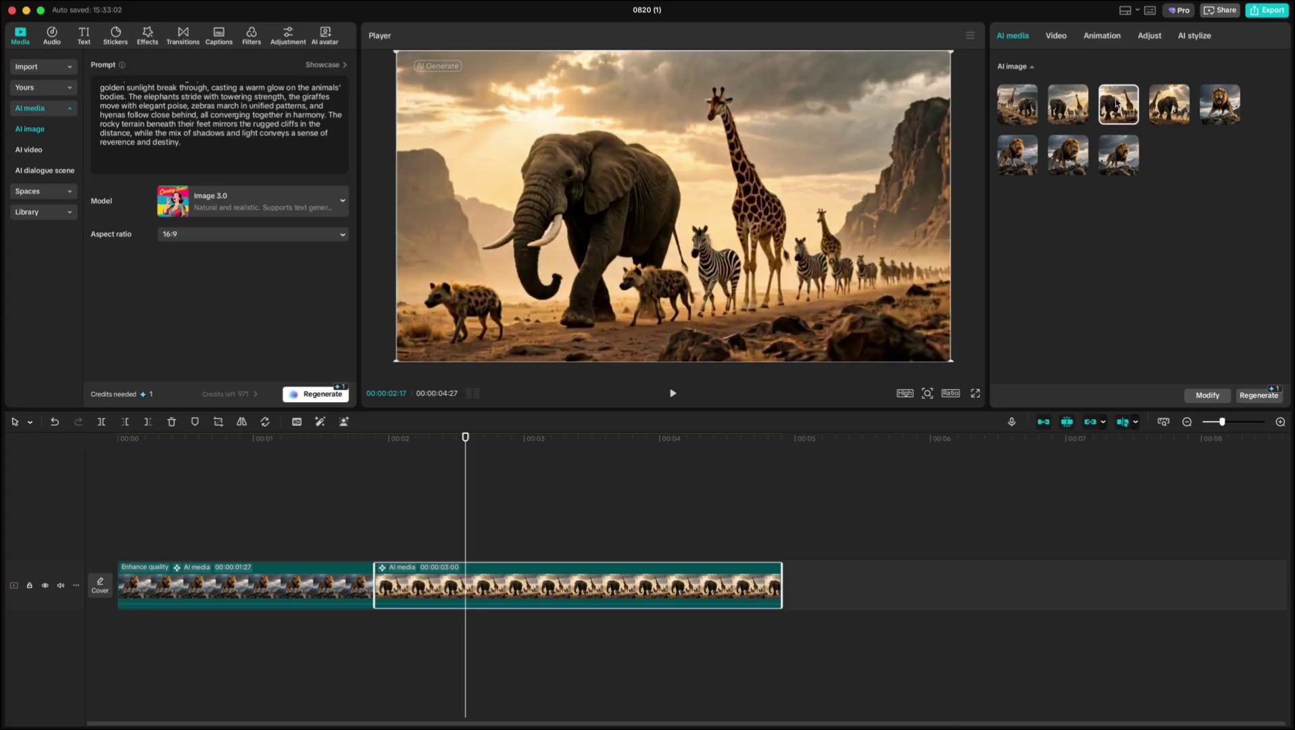
click(1158, 106)
click(1126, 106)
Copy the second clip and paste the duplicate at the end of the track.
click(483, 584)
key(ctrl+c)
key(ctrl+v)
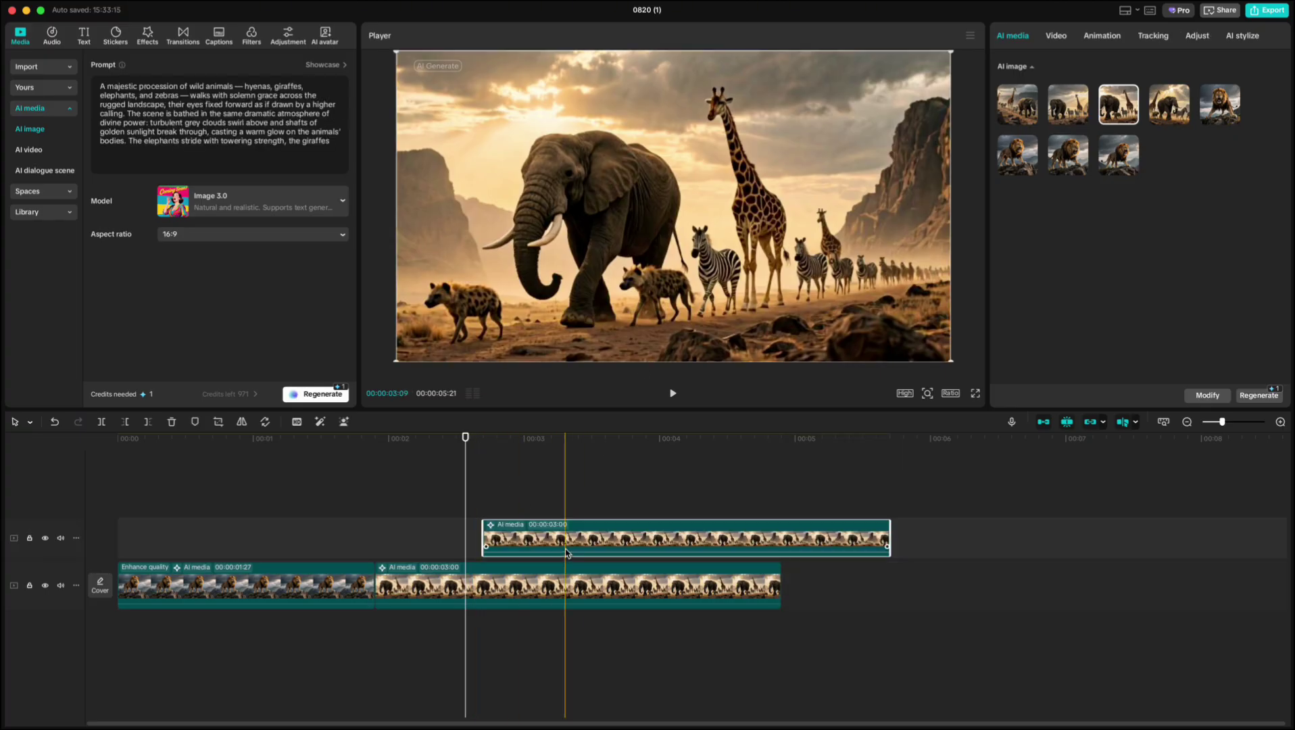
drag(578, 535, 868, 588)
drag(465, 437, 818, 437)
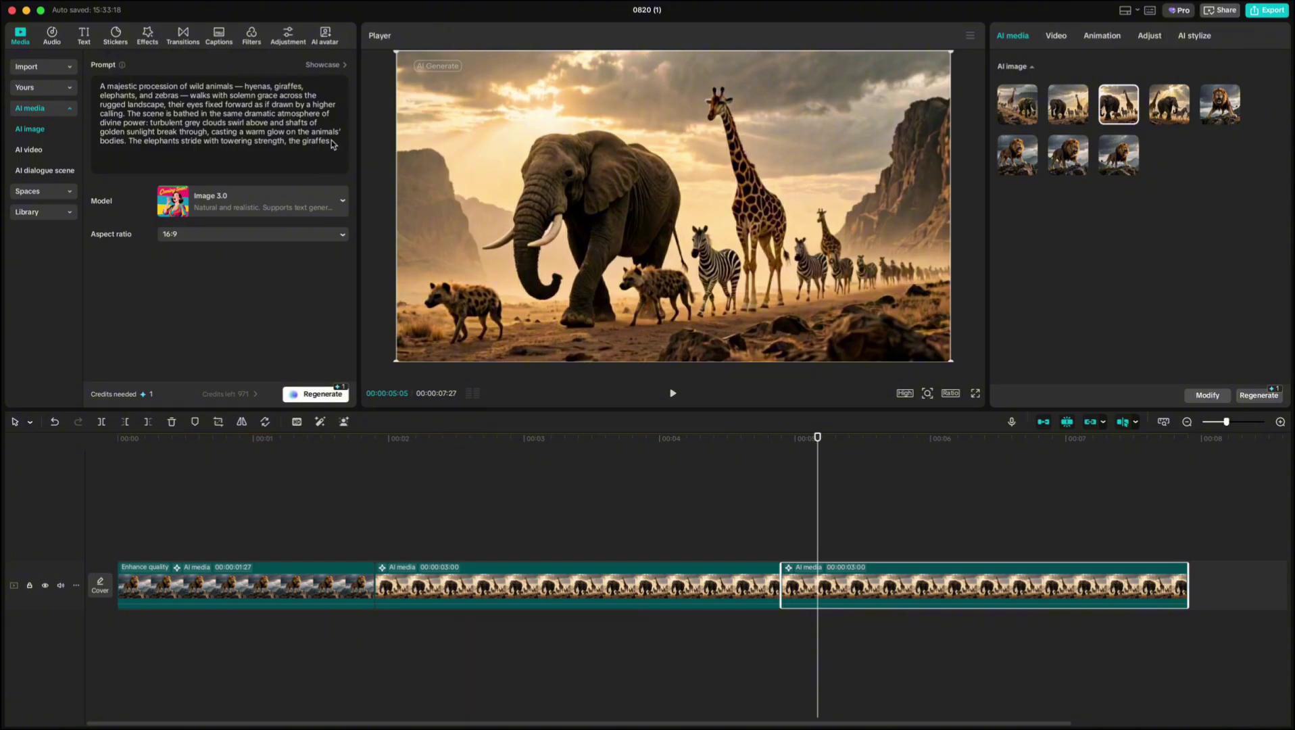
Regenerate the new clip from the lion-on-cliff prompt and choose the golden-light lion image.
drag(332, 143, 87, 92)
key(super+v)
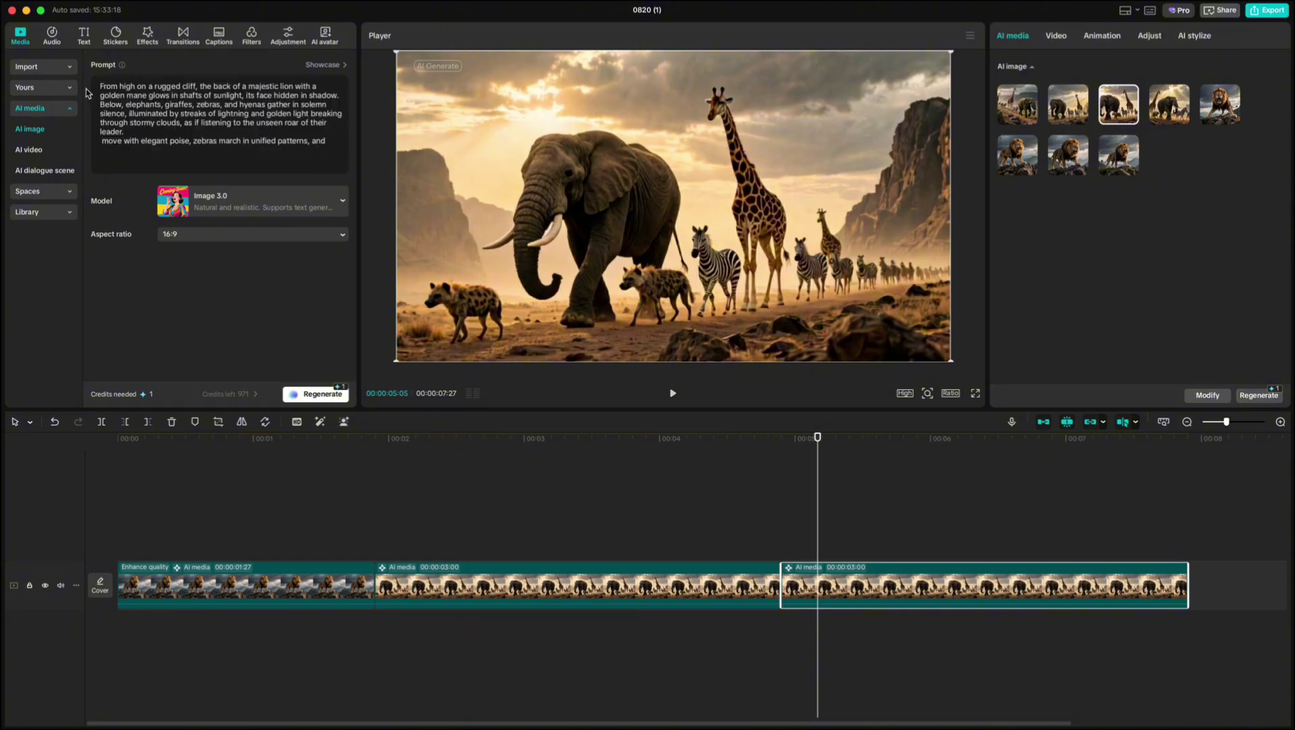
click(319, 393)
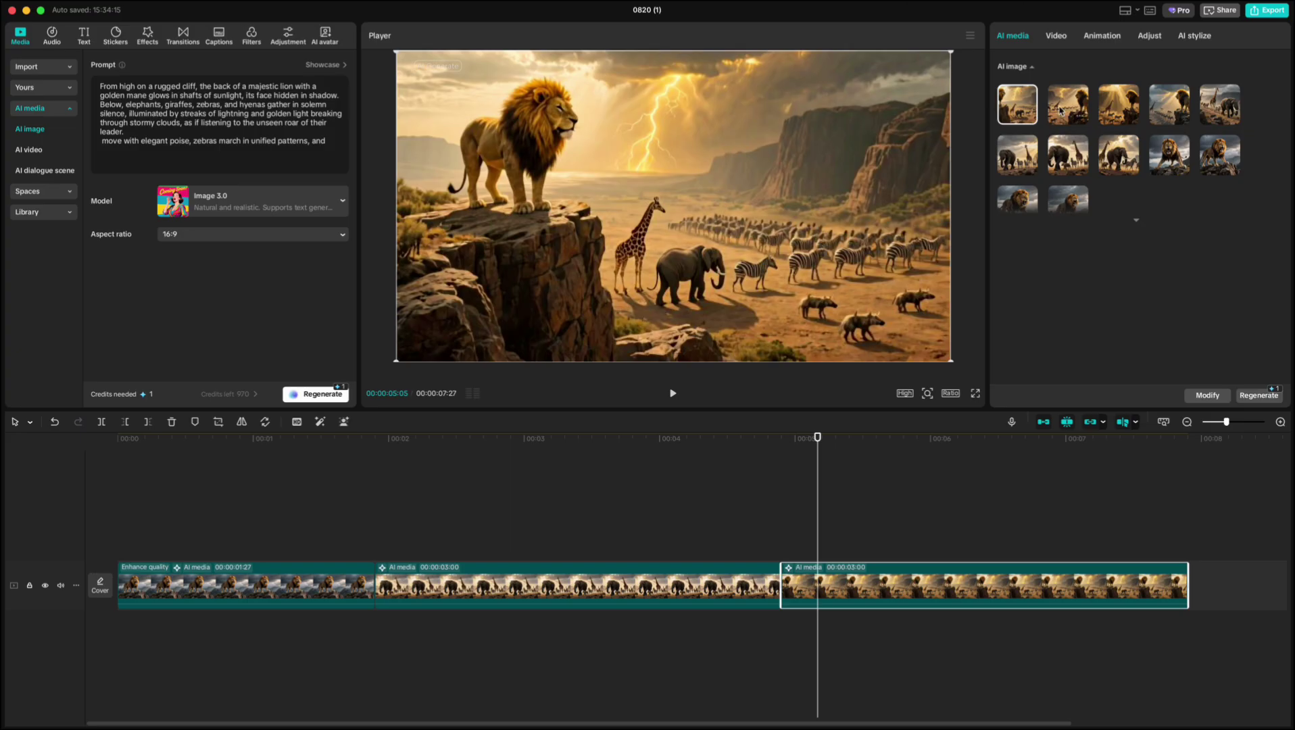
click(1063, 102)
click(1113, 108)
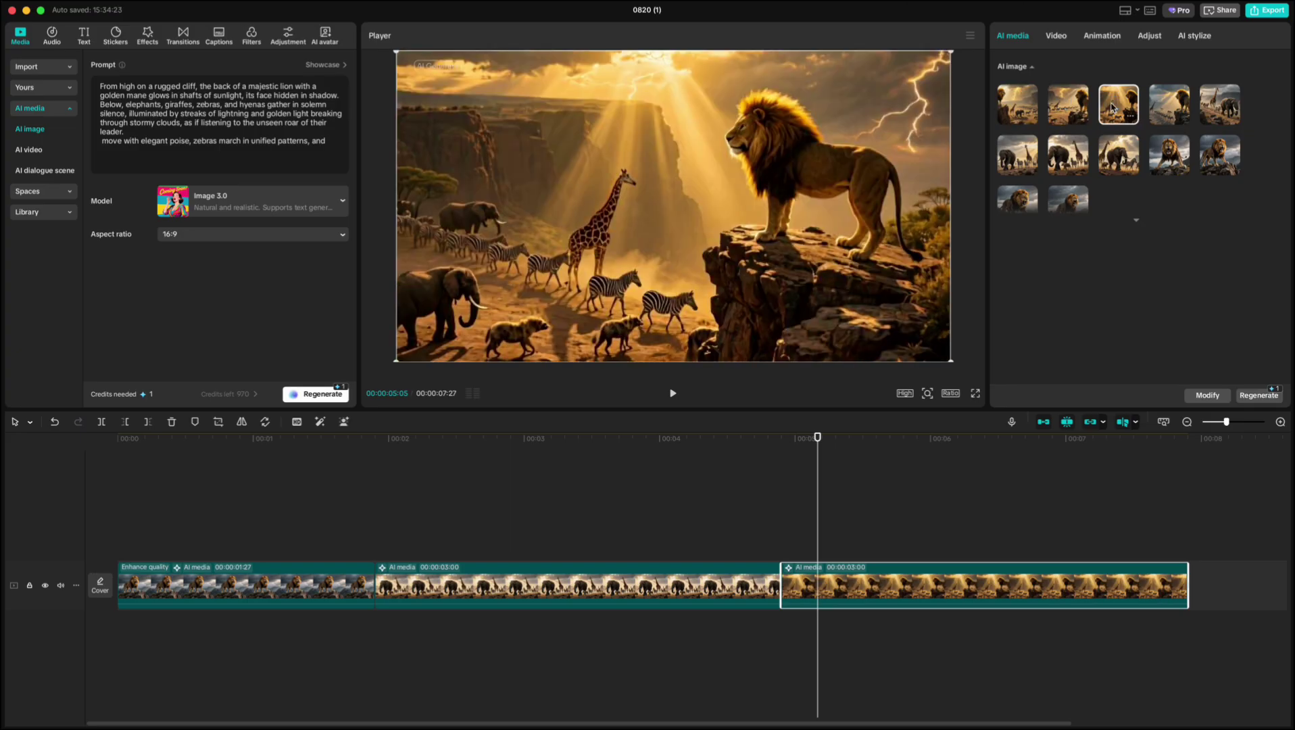
click(1165, 104)
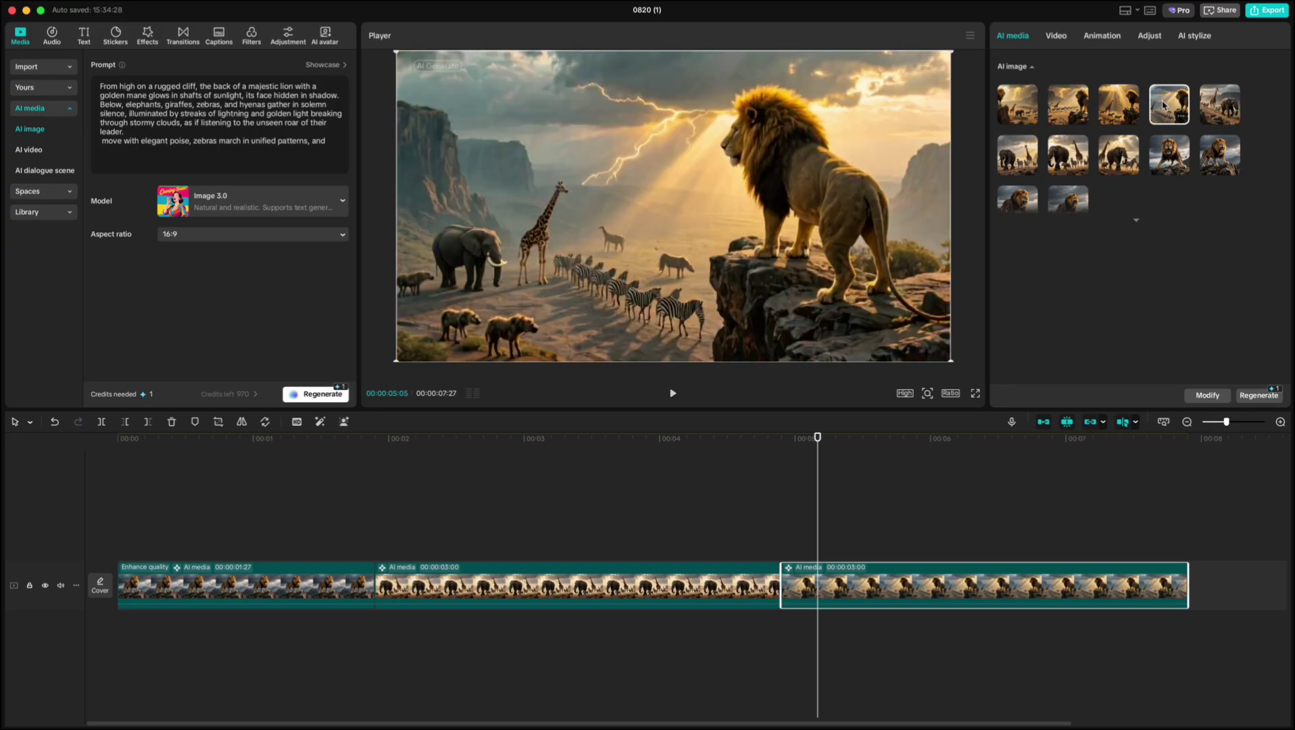
click(1118, 102)
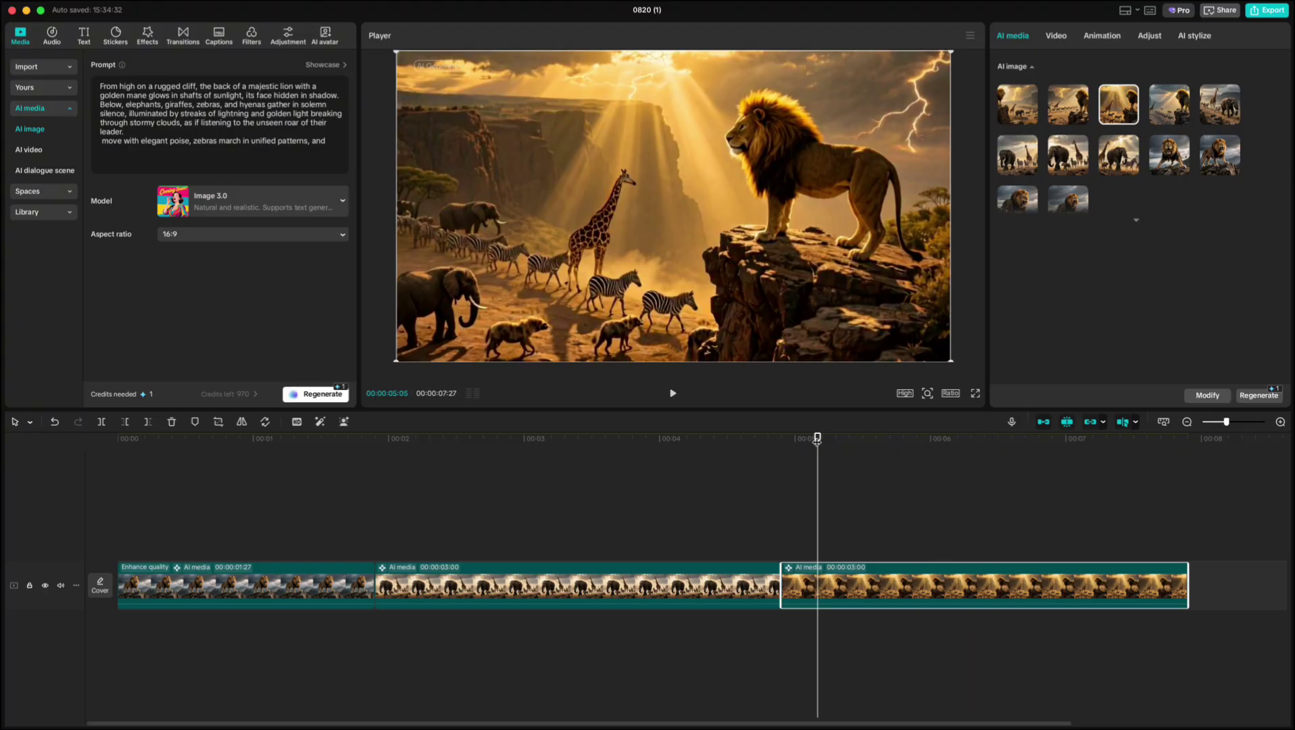
drag(817, 438, 117, 438)
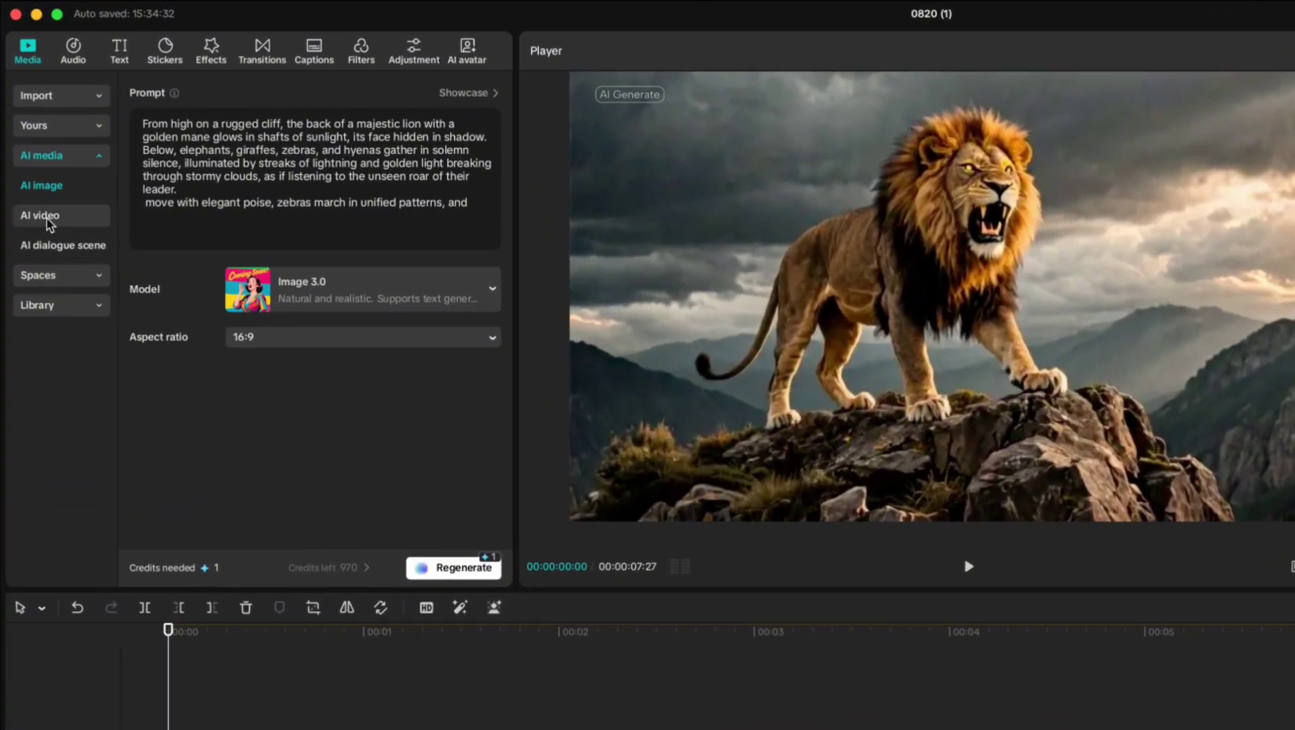
Open AI video generation, try Text to video, then return to Image to video mode.
click(44, 220)
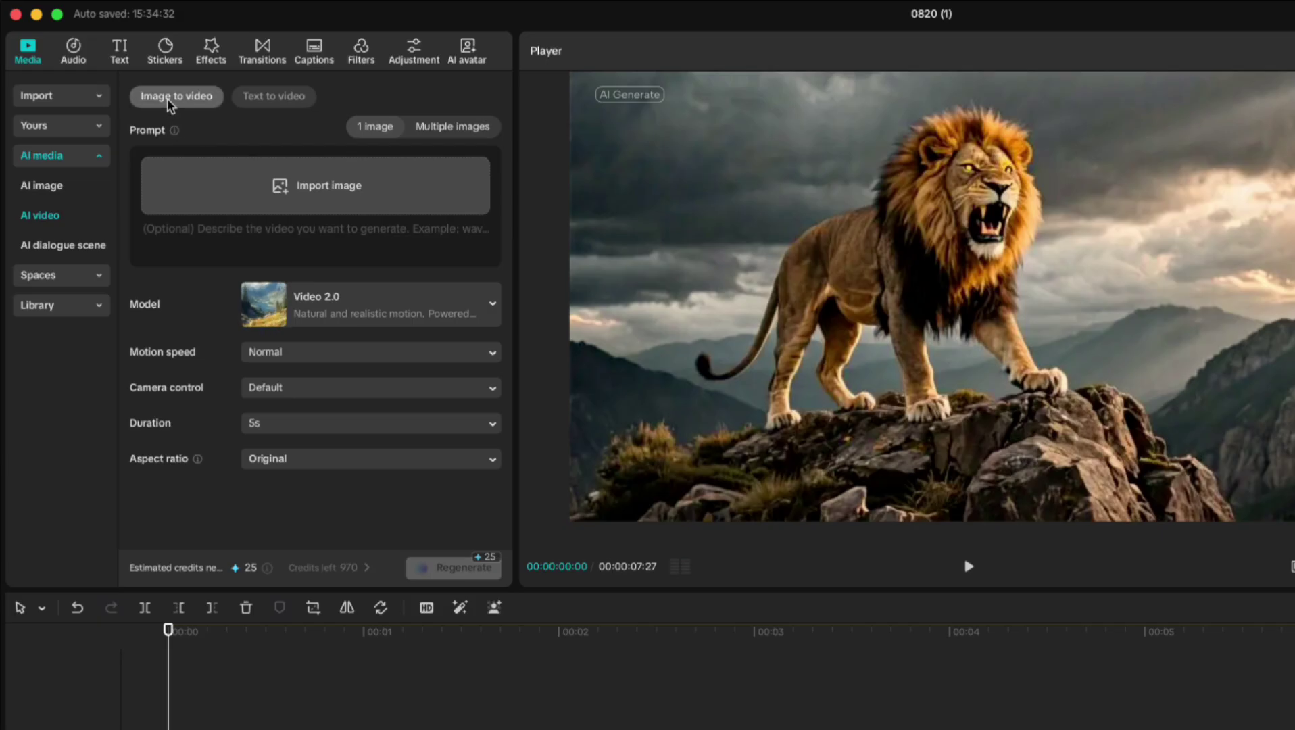
click(259, 102)
click(210, 181)
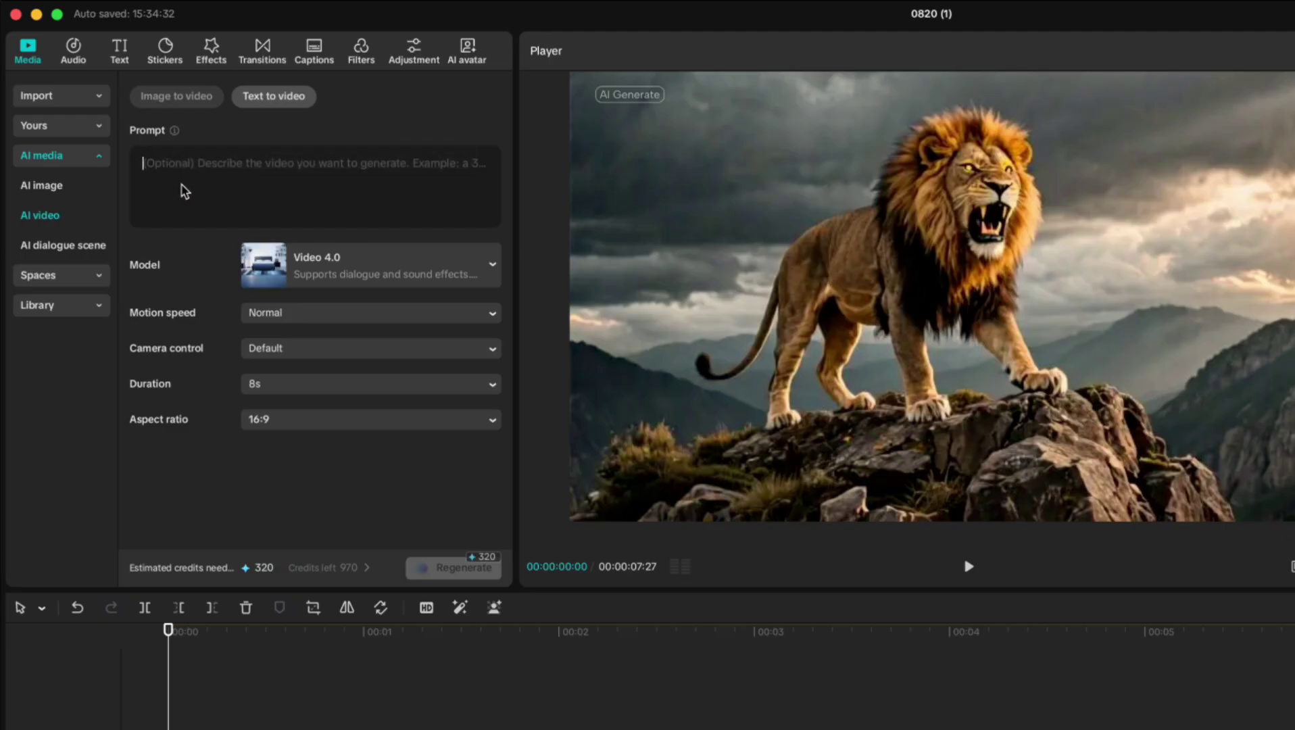
click(177, 98)
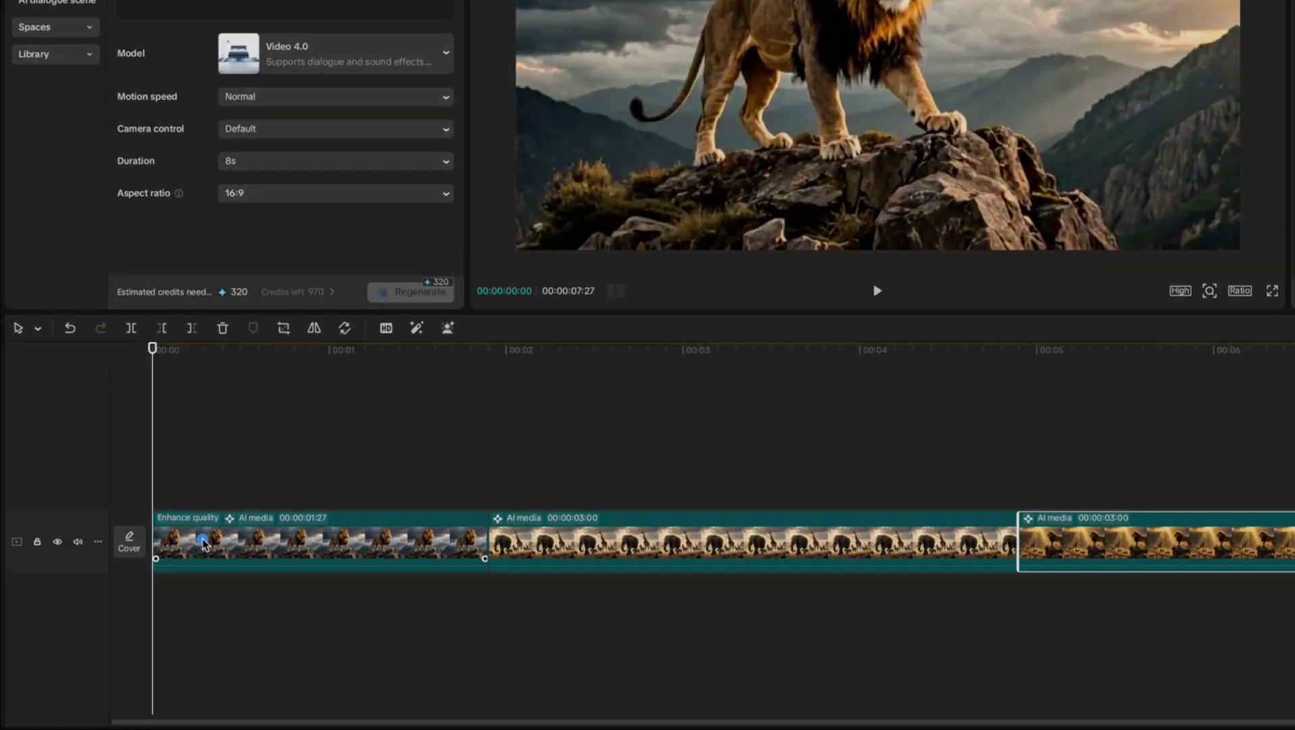
Send the first lion clip to image-to-video with prompt 'lion walking slowly' on Video 2.0.
right_click(158, 586)
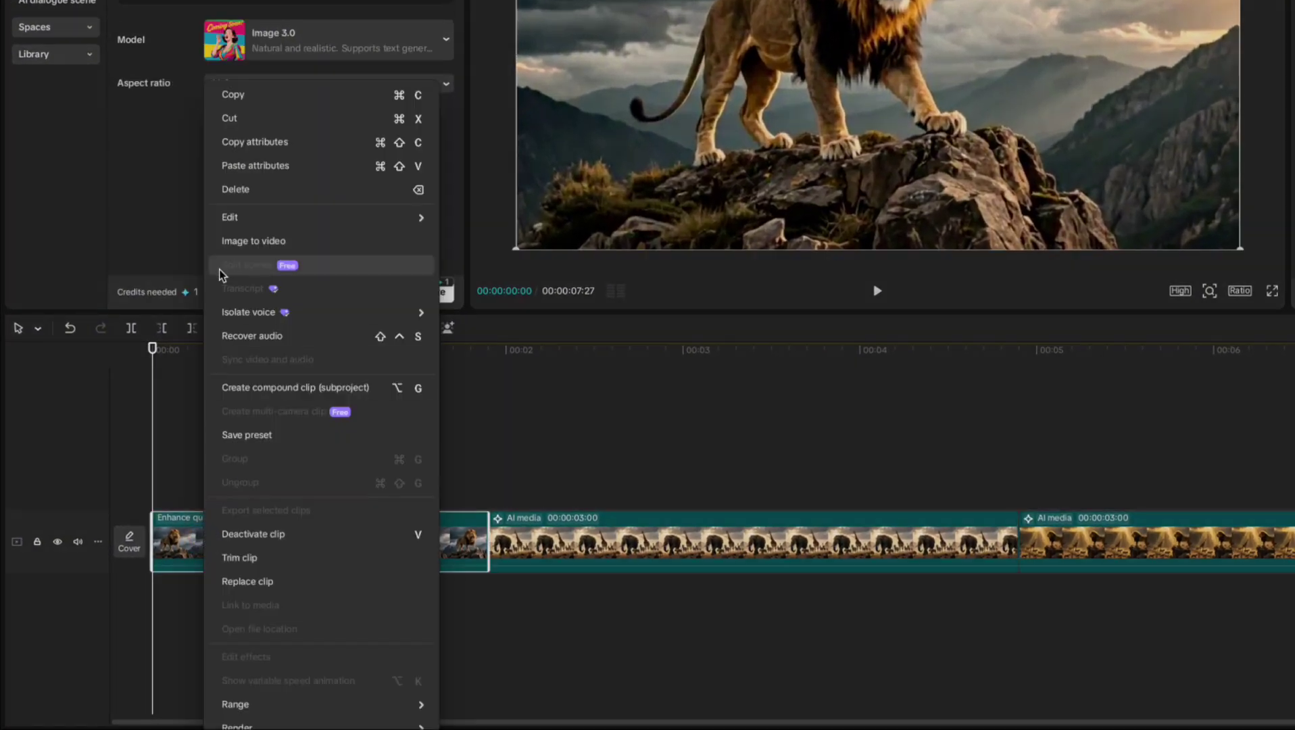
click(225, 241)
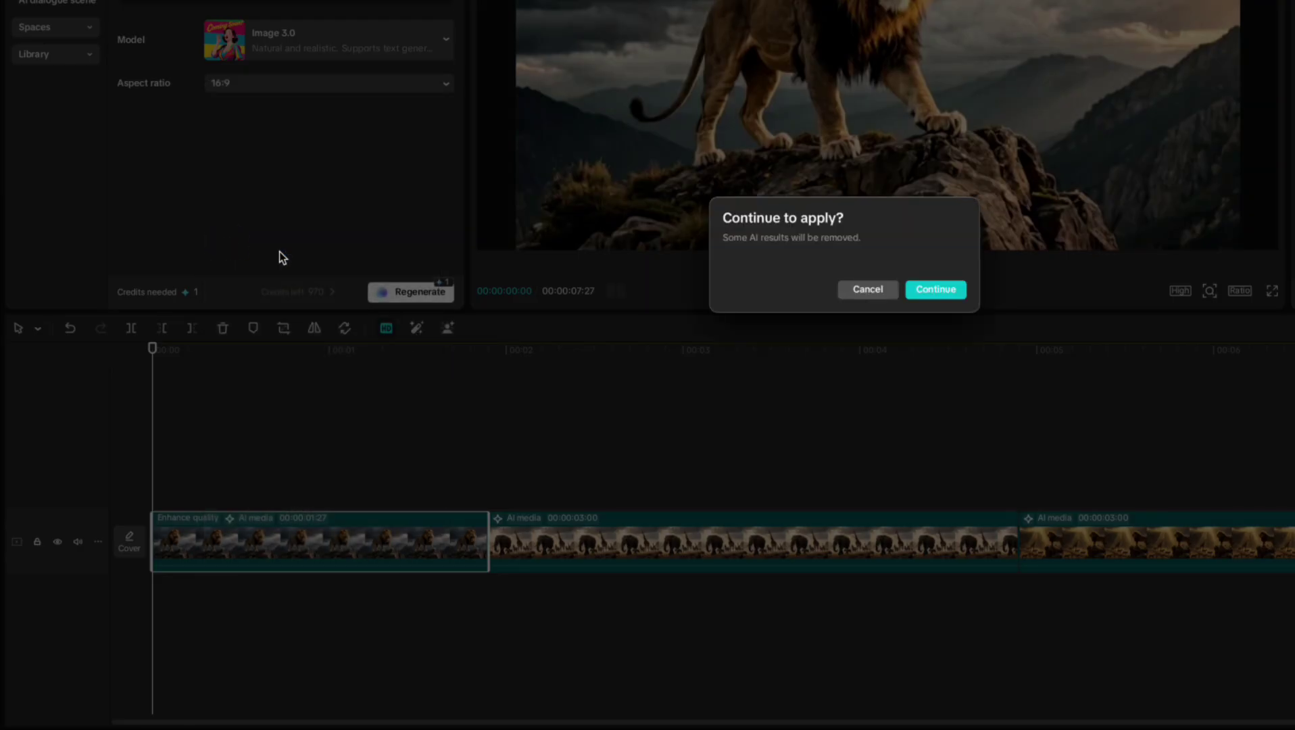
click(953, 291)
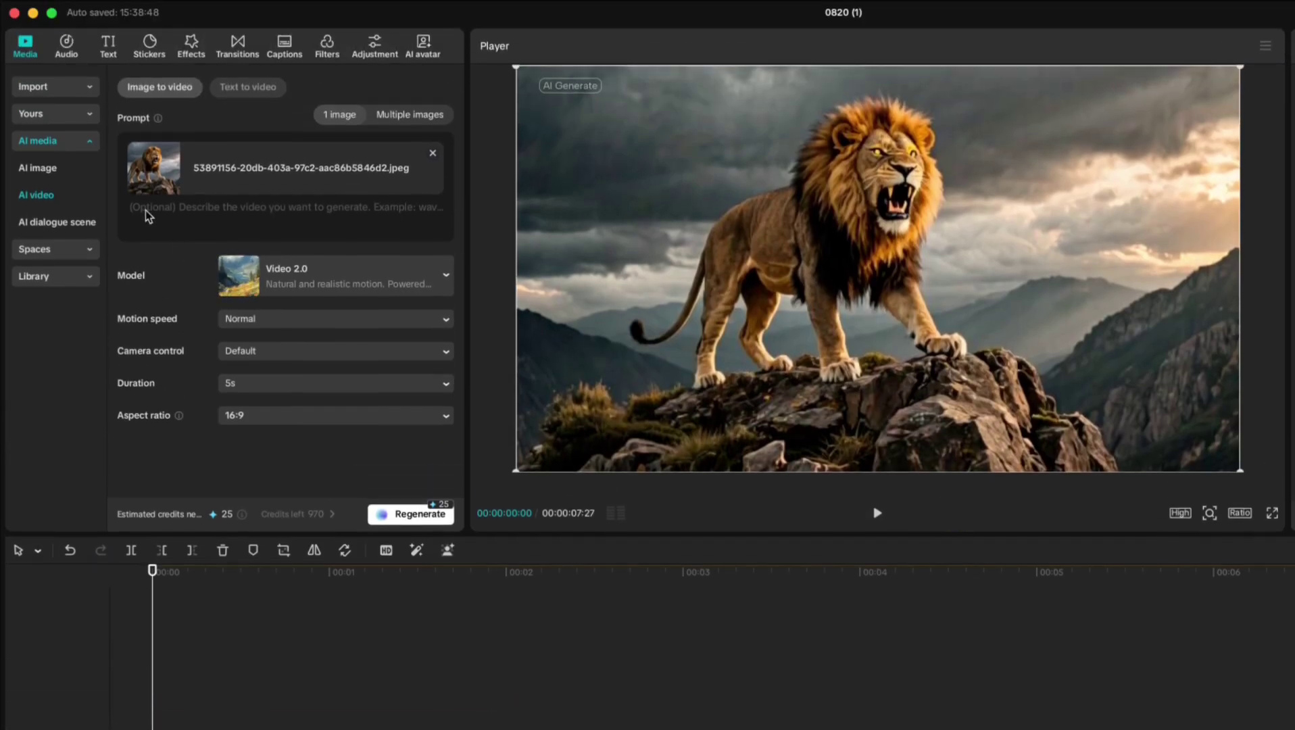
click(132, 180)
text(lion walking slowly)
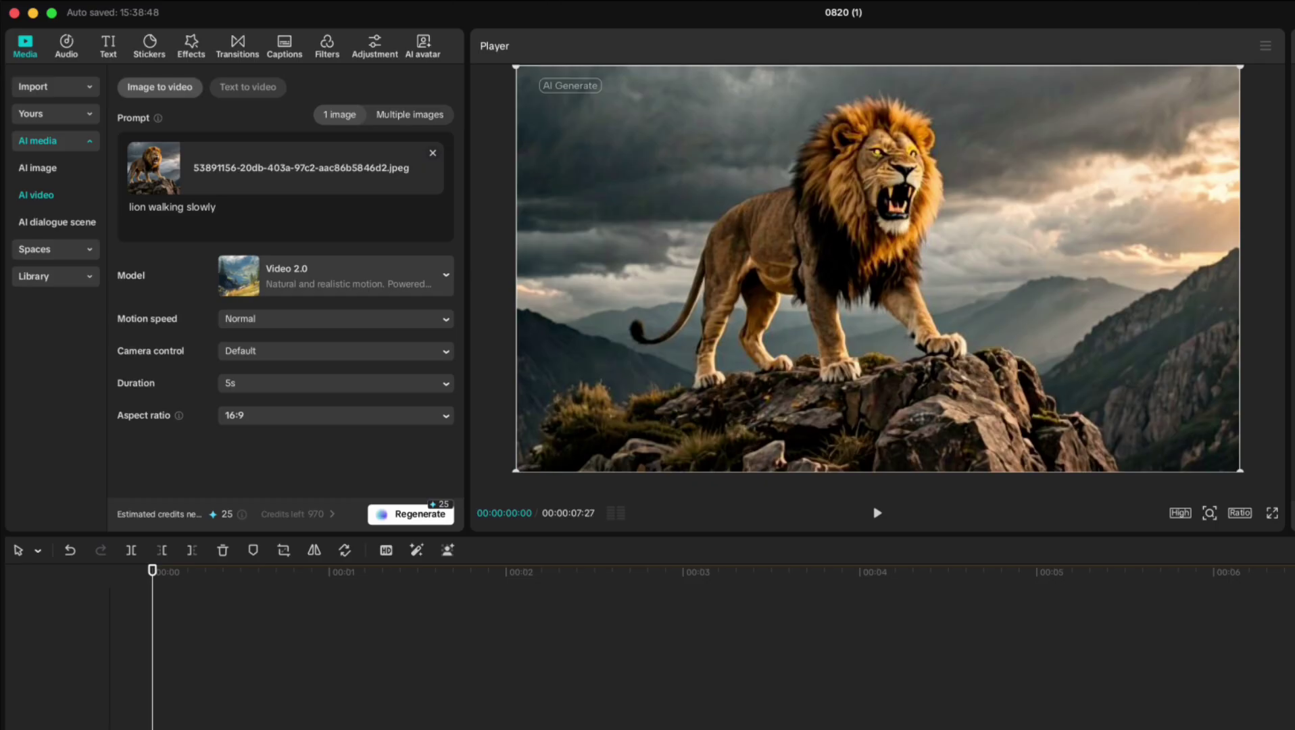
click(282, 271)
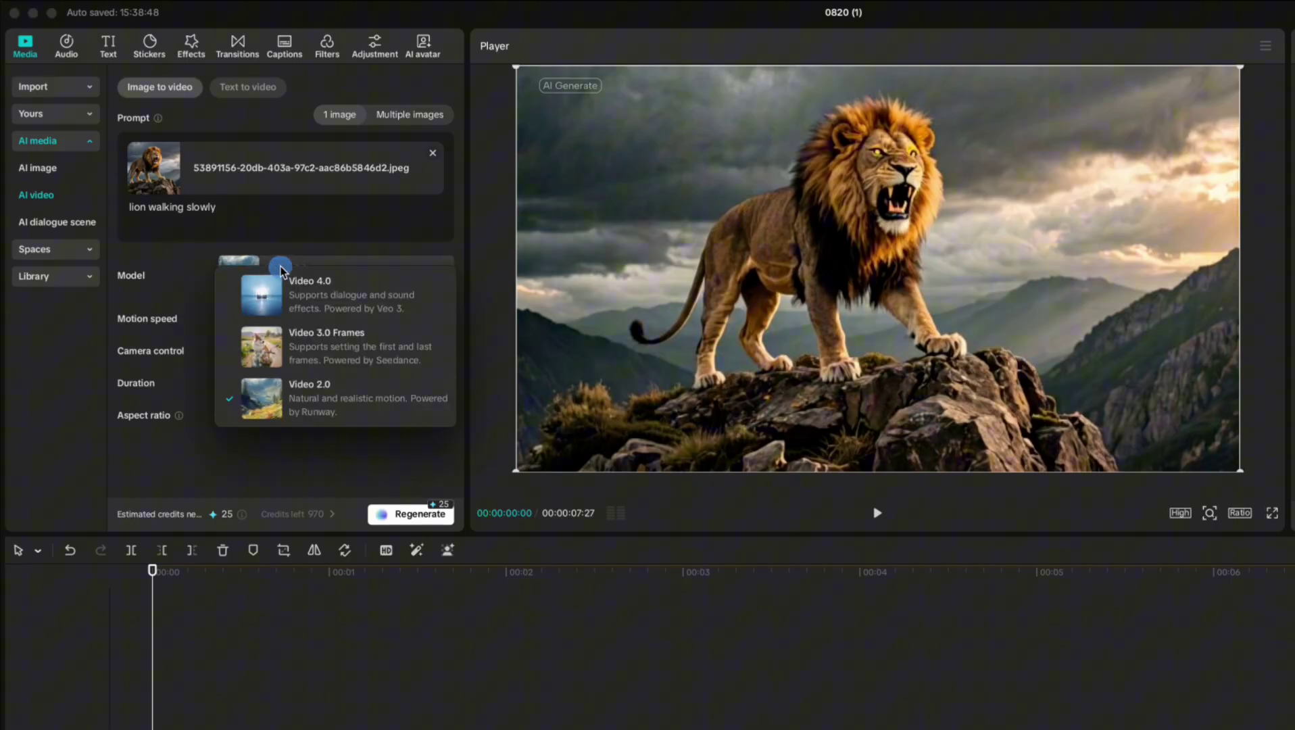
Keep Video 2.0 with Normal motion speed and Default camera control for the lion clip.
click(311, 399)
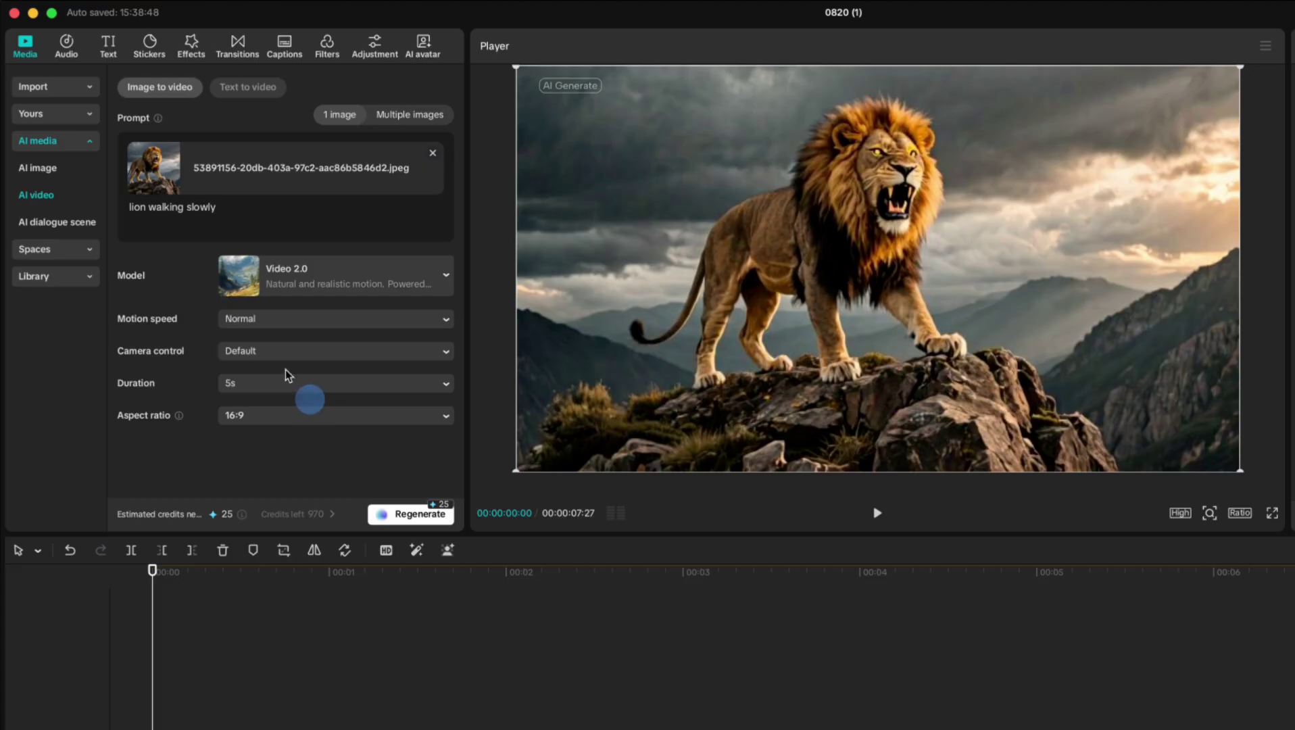
click(283, 322)
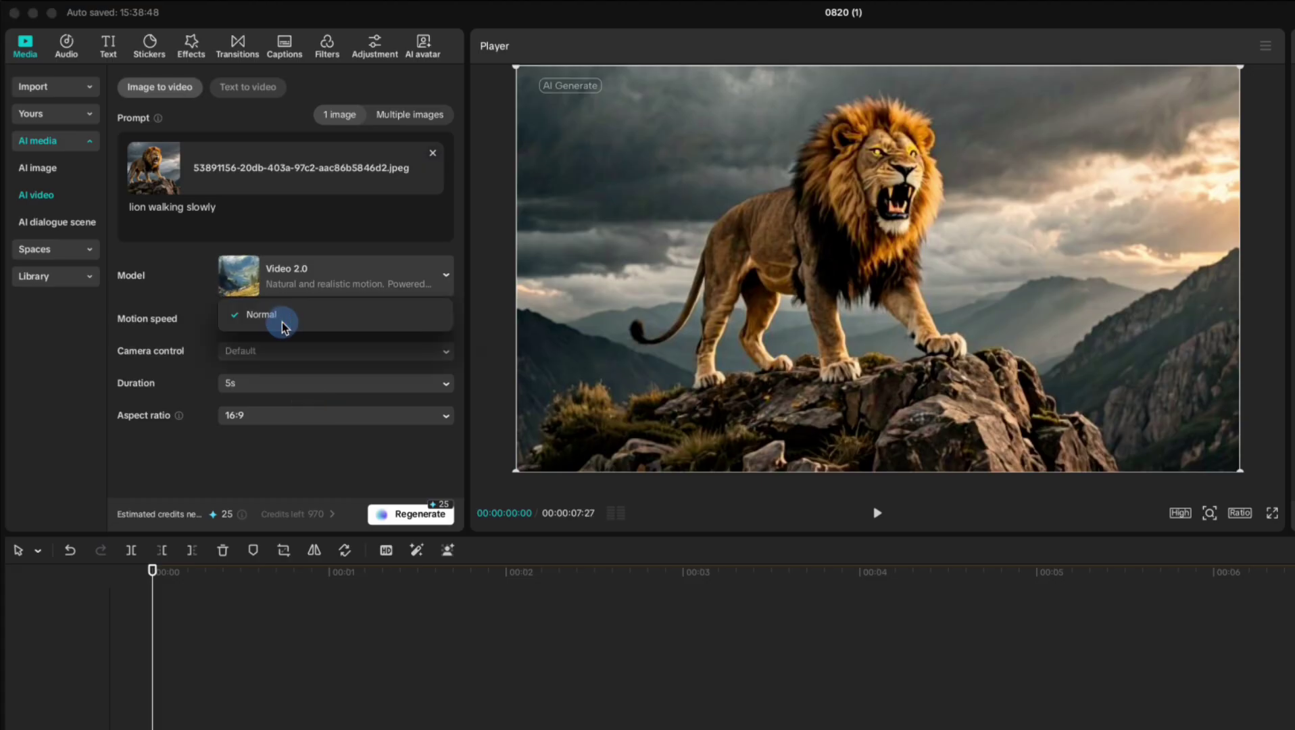
click(282, 322)
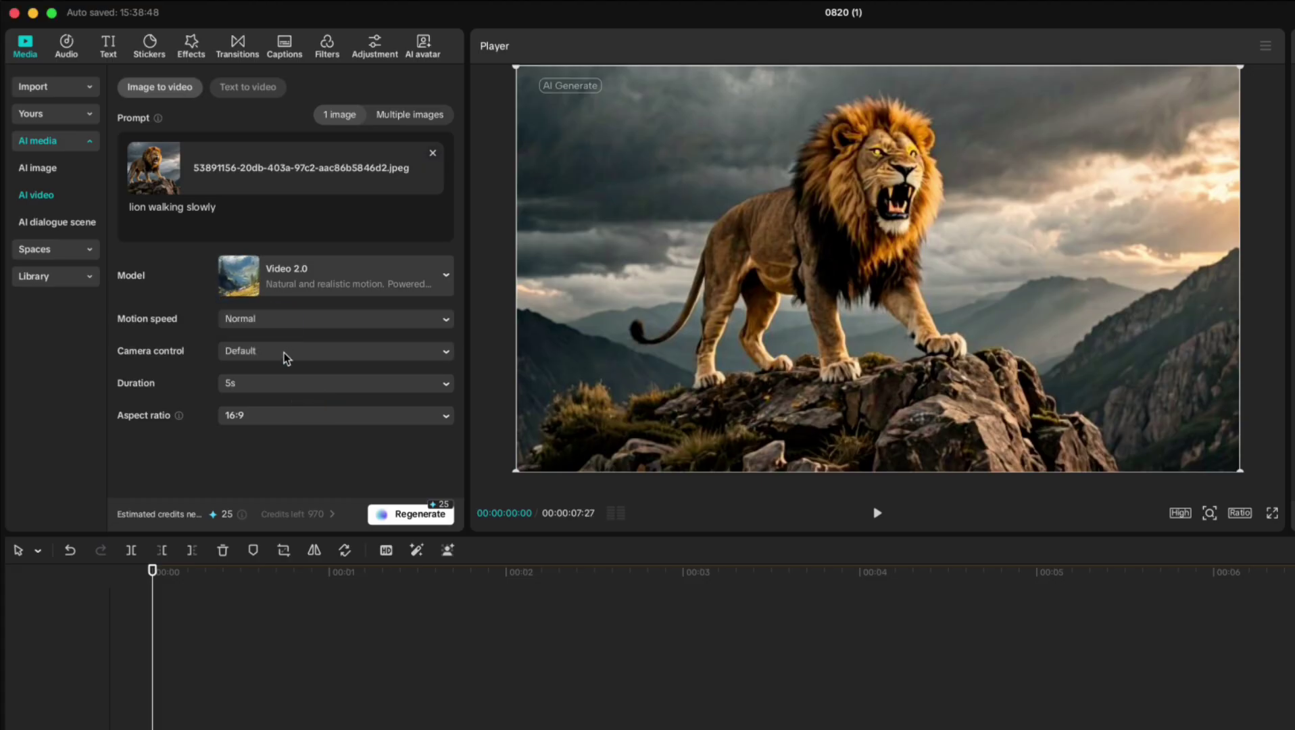
click(284, 353)
click(284, 354)
Try a 10s duration, settle on 5s at 16:9, and regenerate the lion video.
click(281, 384)
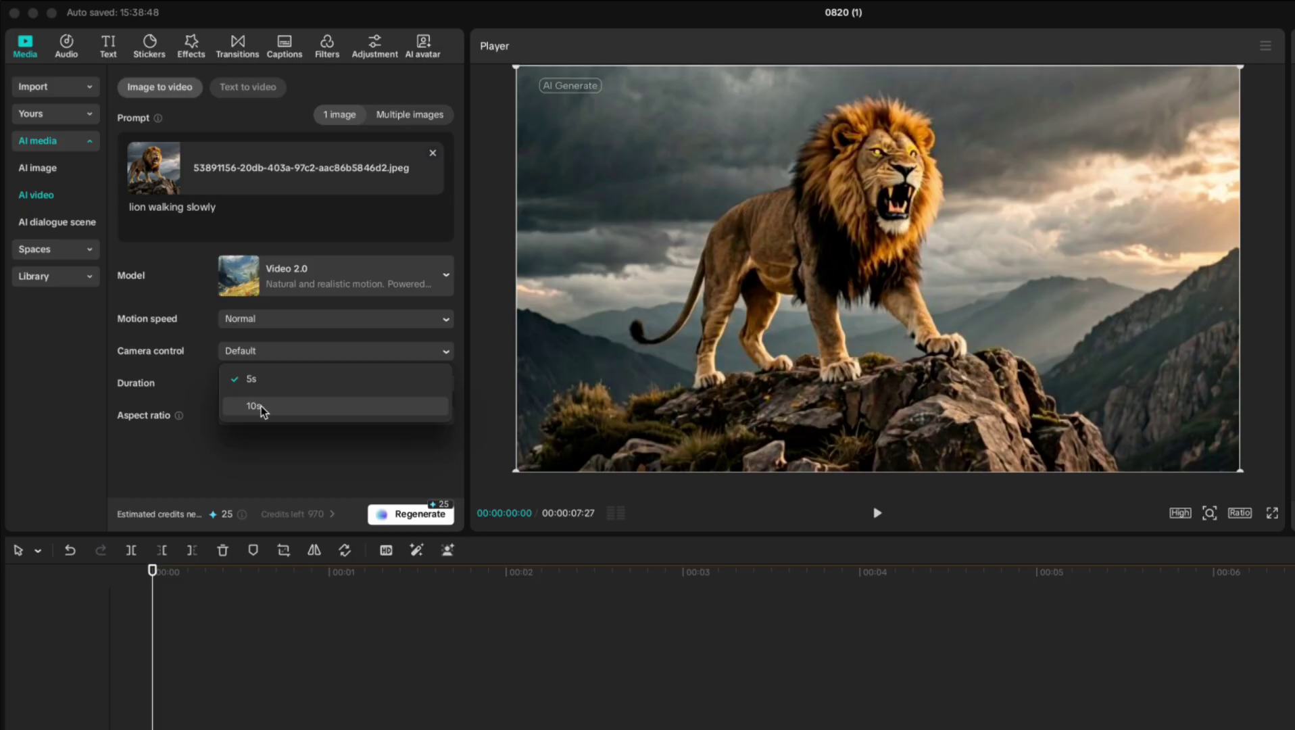
click(259, 407)
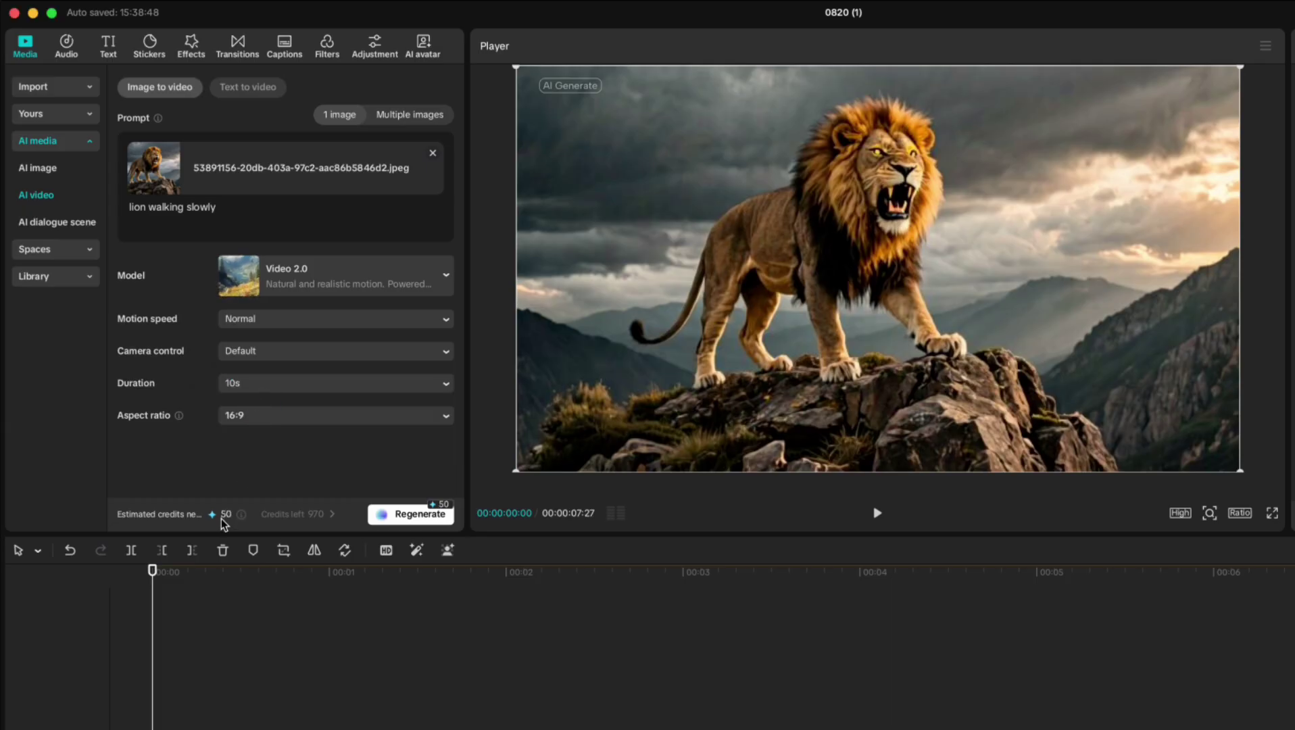
click(252, 385)
click(254, 382)
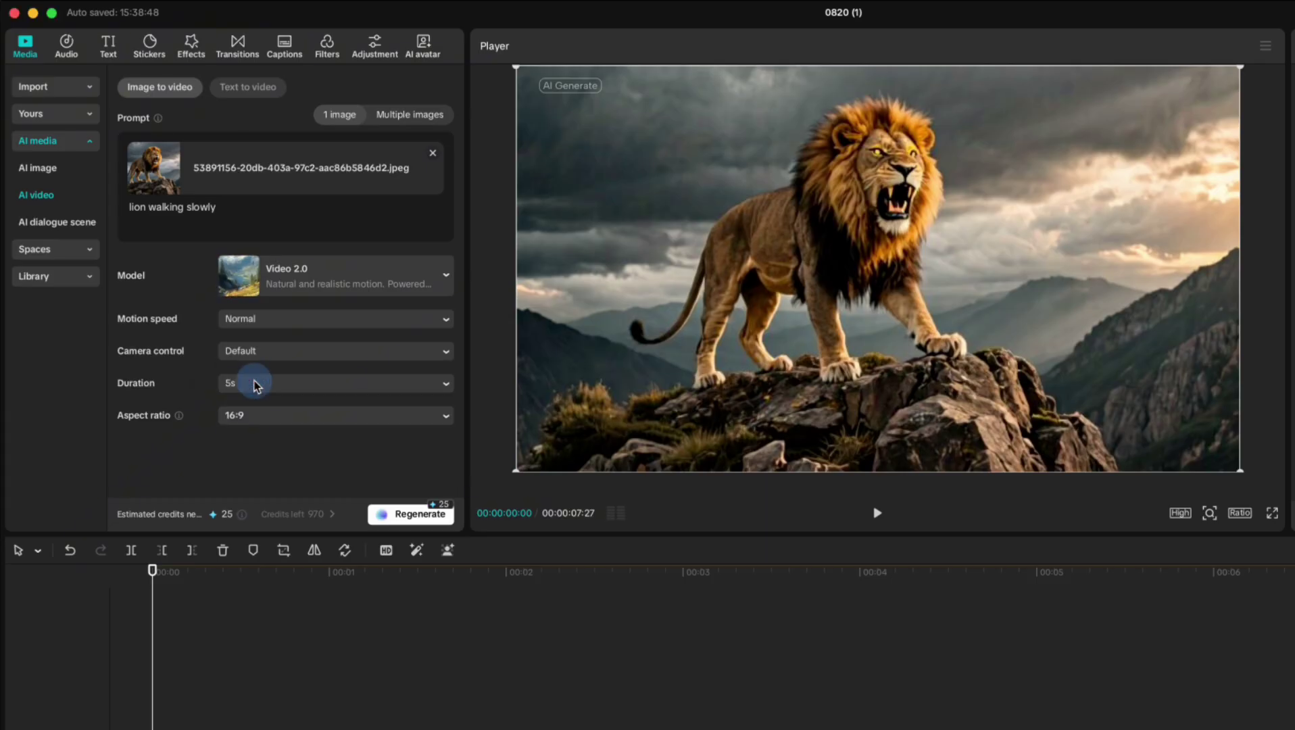
click(255, 415)
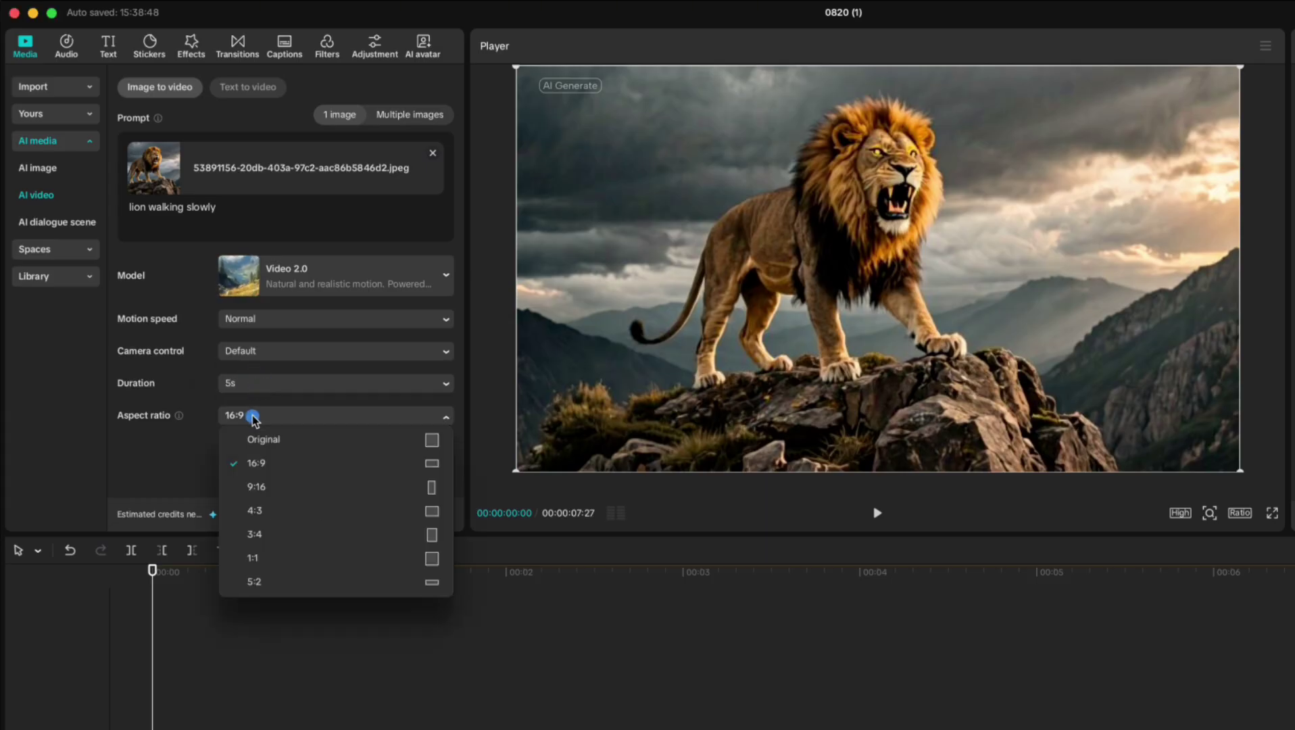
click(253, 463)
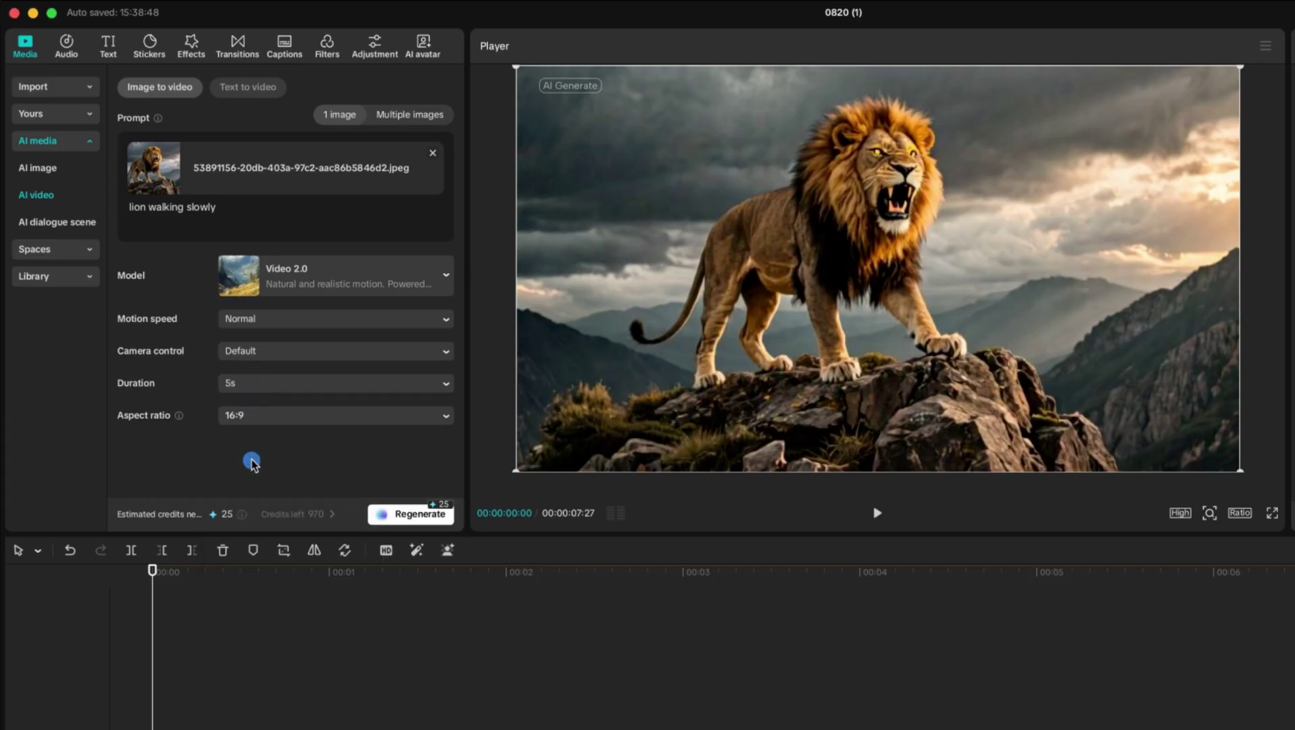
click(401, 516)
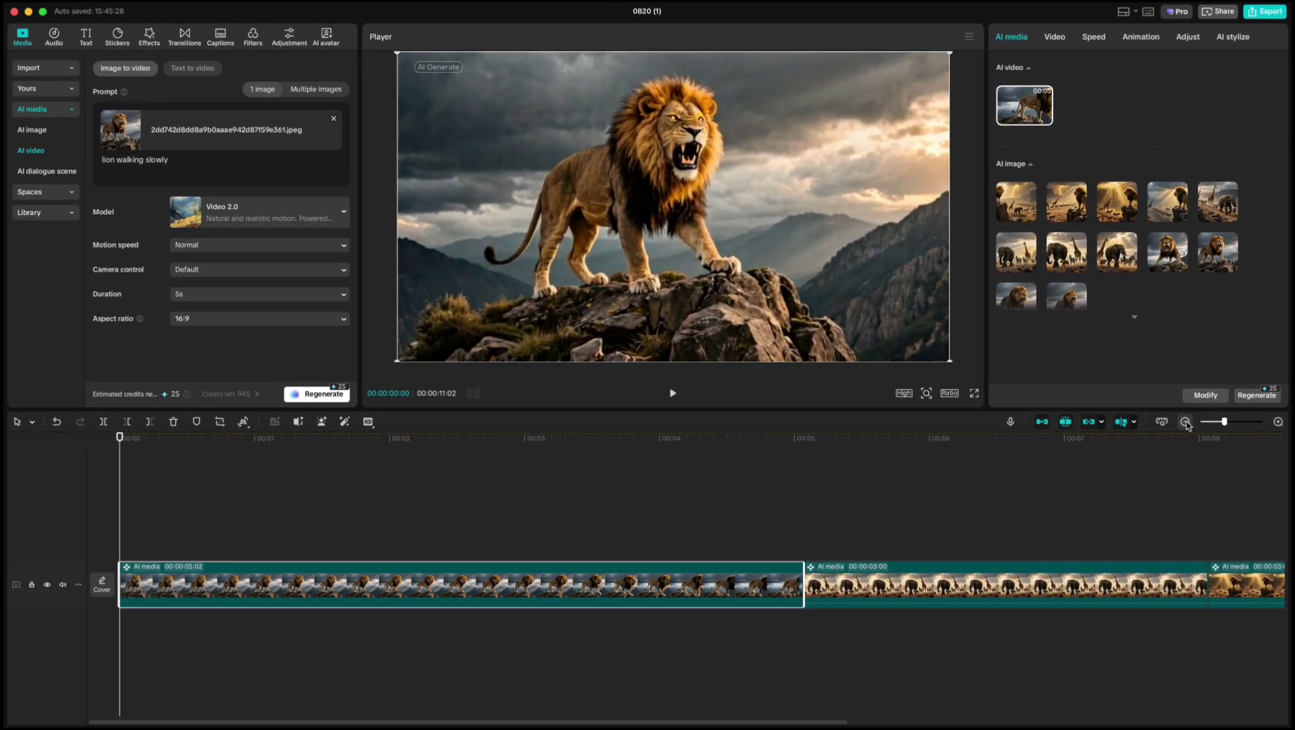
Zoom out the timeline, play and pause the new lion video, and park the playhead inside it.
click(1186, 421)
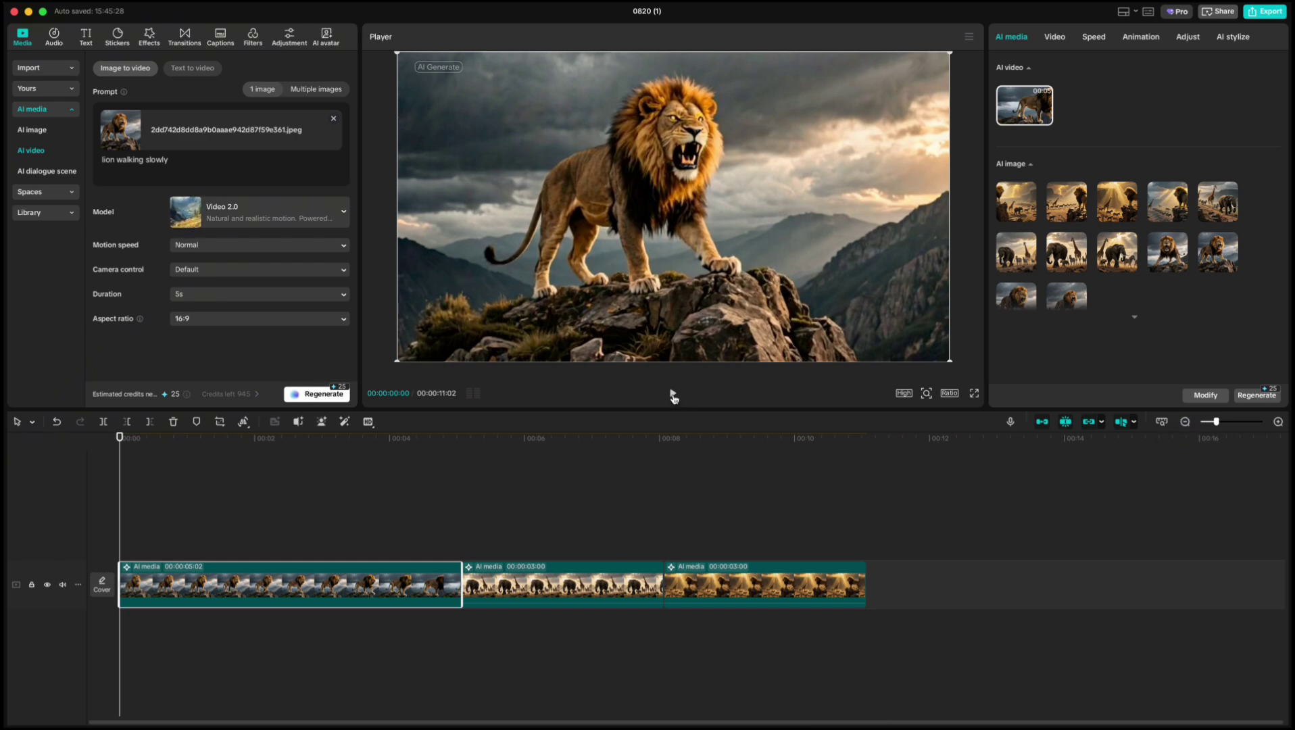
click(674, 395)
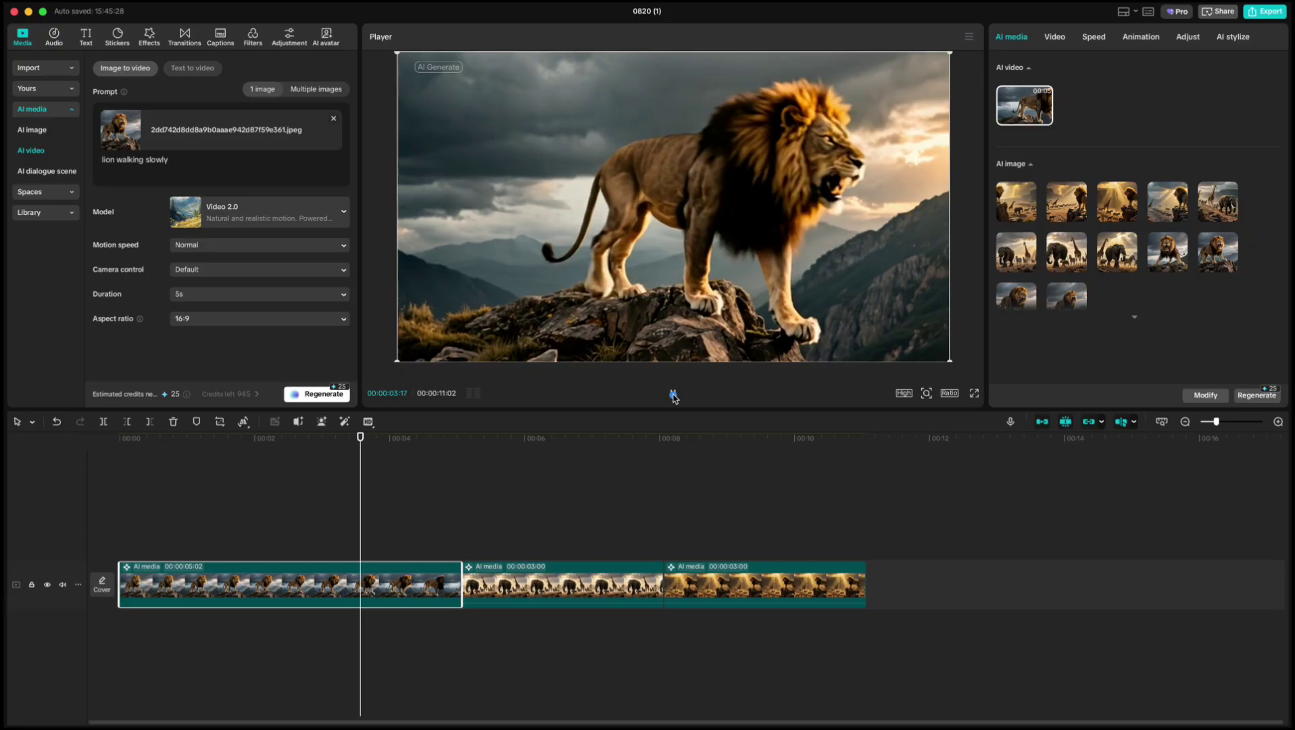
click(674, 396)
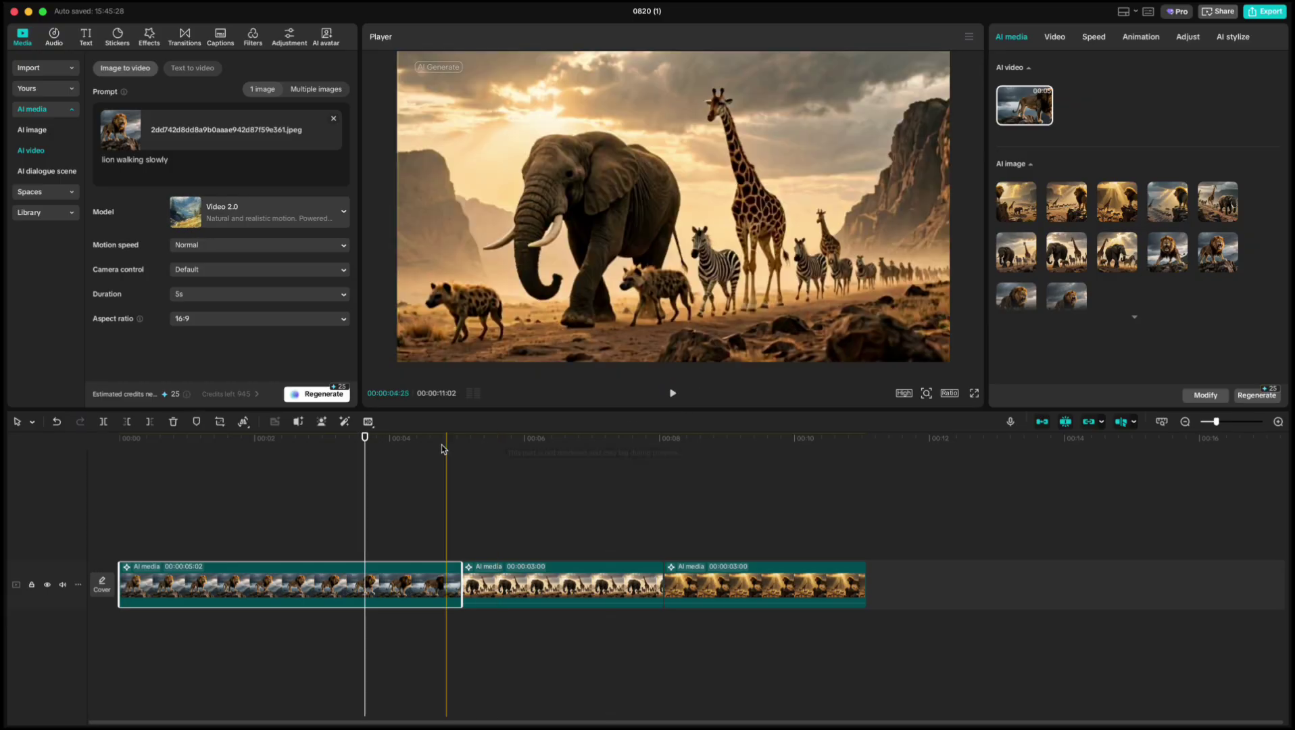
drag(365, 436, 316, 424)
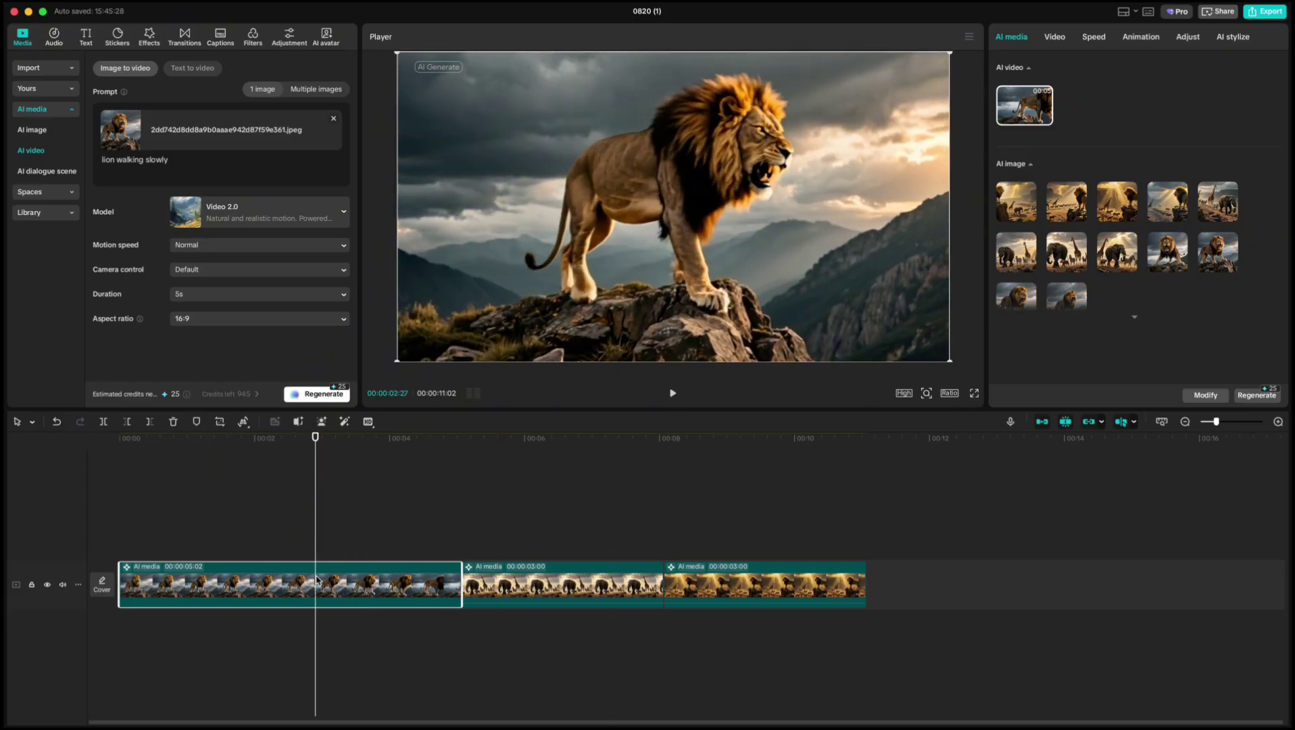
Ripple-trim the first lion clip at the playhead to 2:27 and bring up its Color sliders.
key(w)
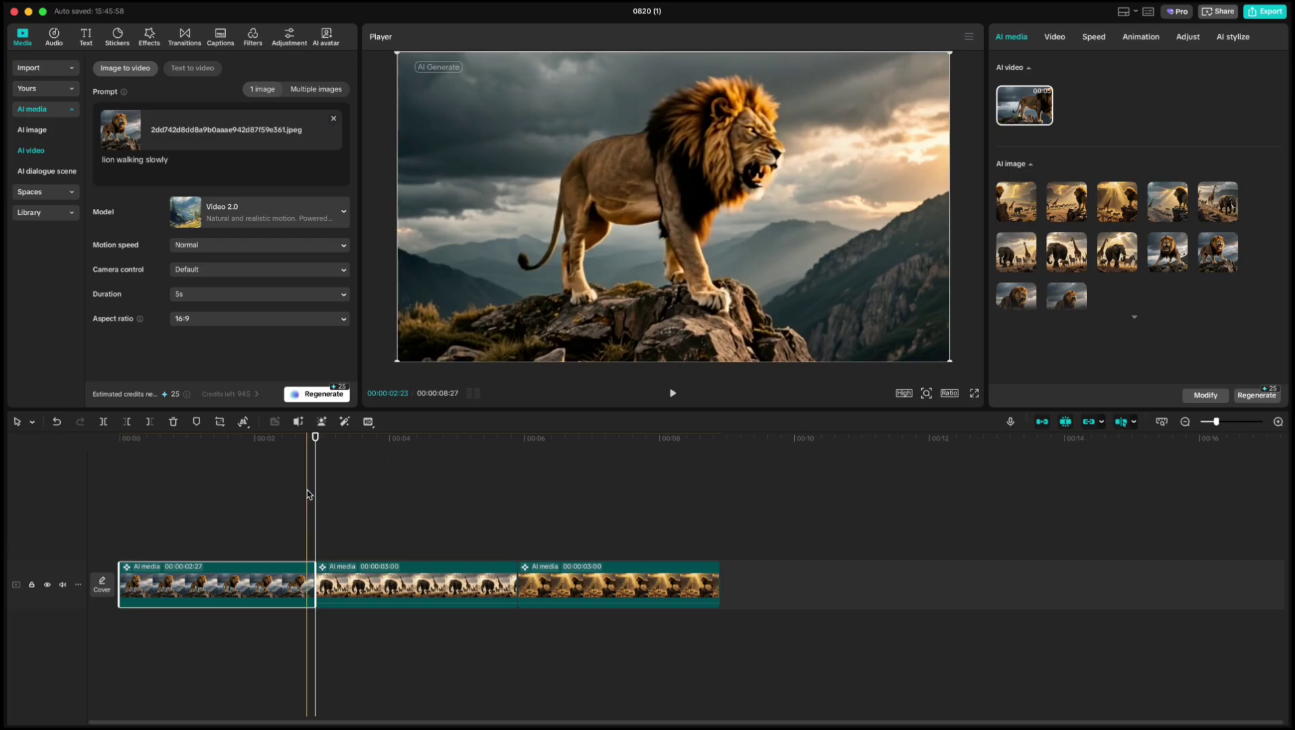
key(Left)
click(1190, 39)
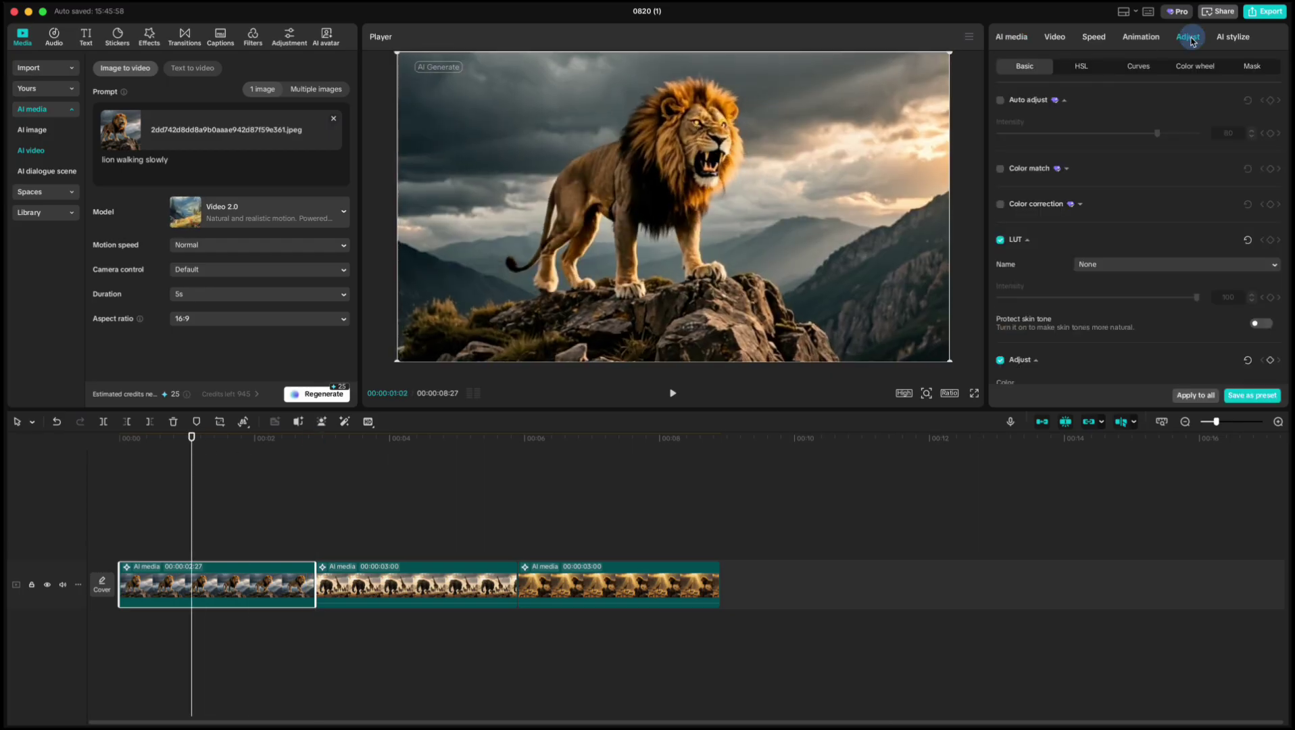
scroll(1088, 269, down, 3)
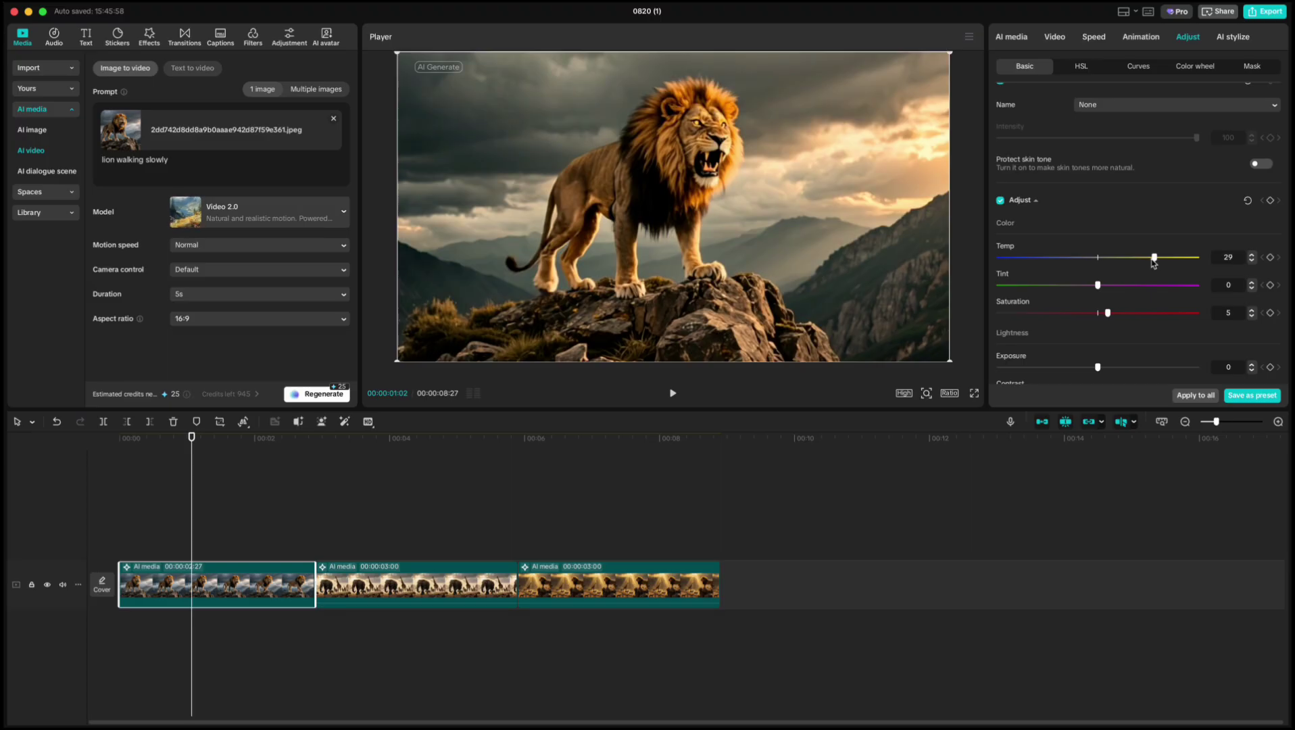
scroll(1129, 223, down, 3)
drag(192, 494, 409, 488)
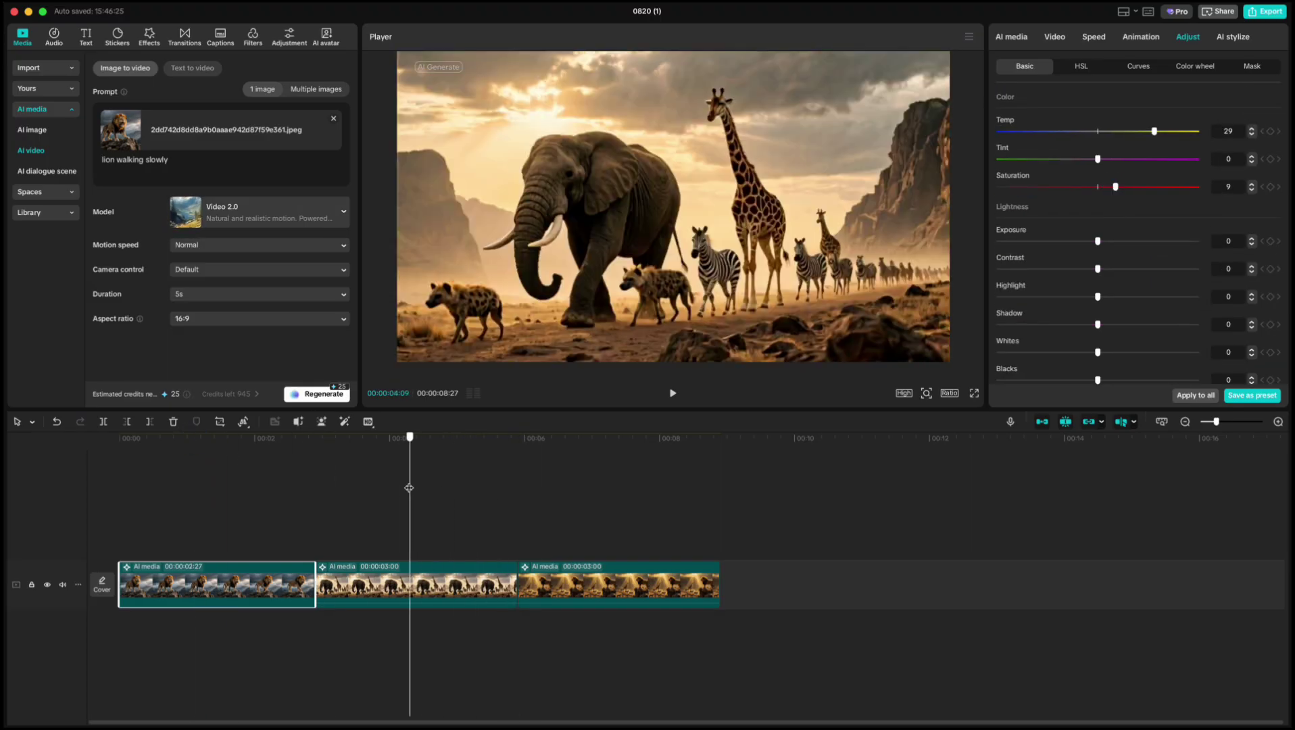
Convert the elephant-and-giraffe still into an animated AI video via Image to video.
click(413, 583)
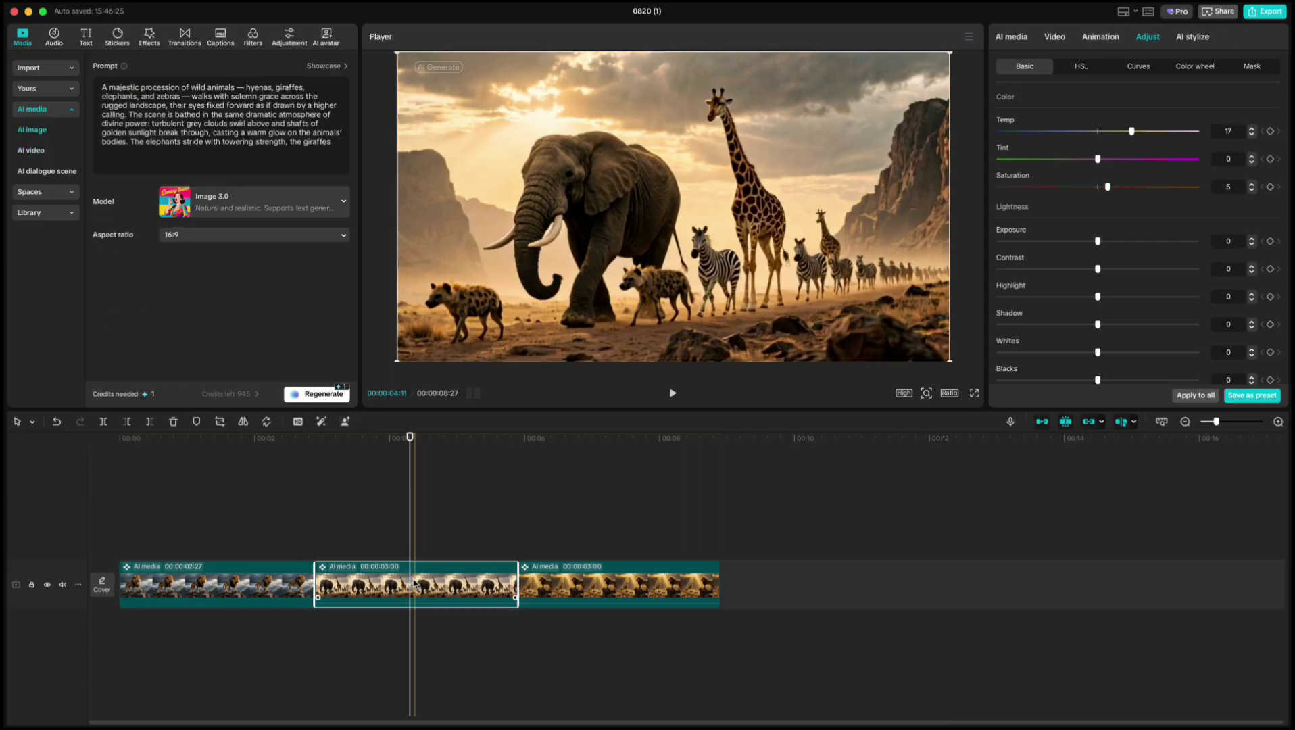
right_click(414, 582)
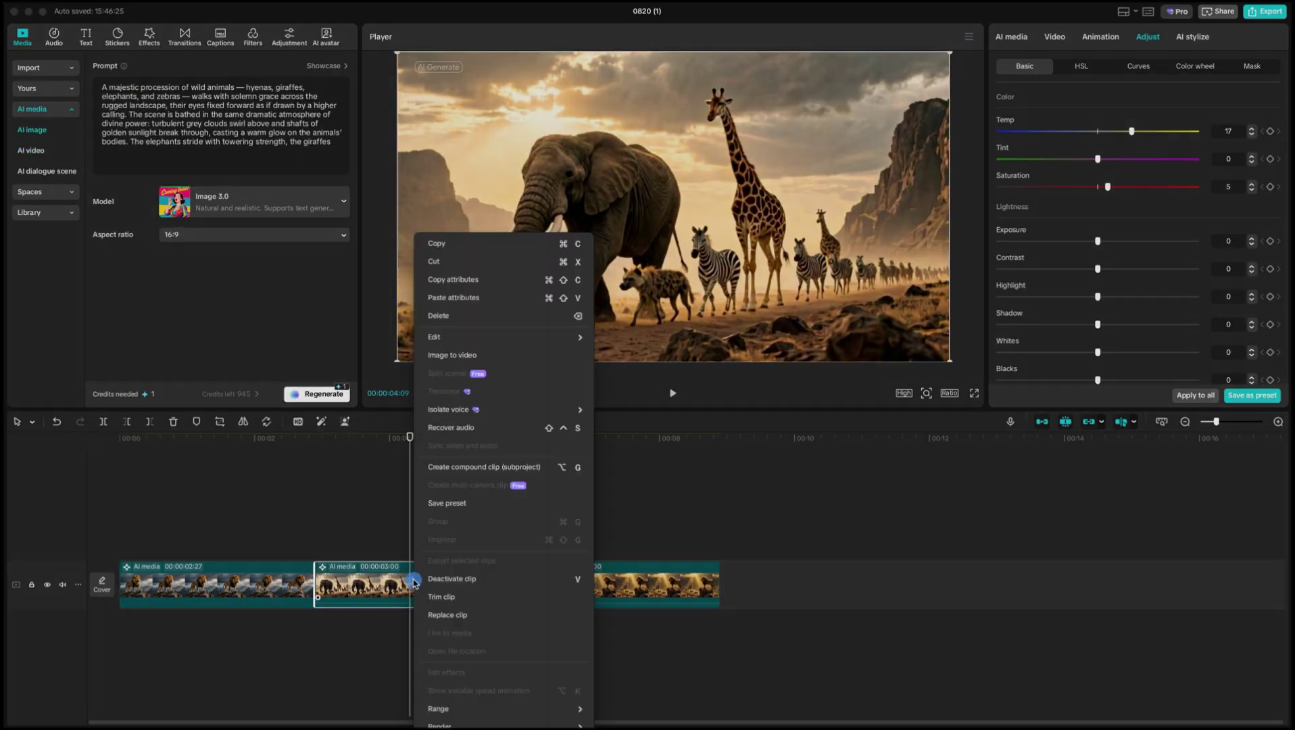
click(436, 355)
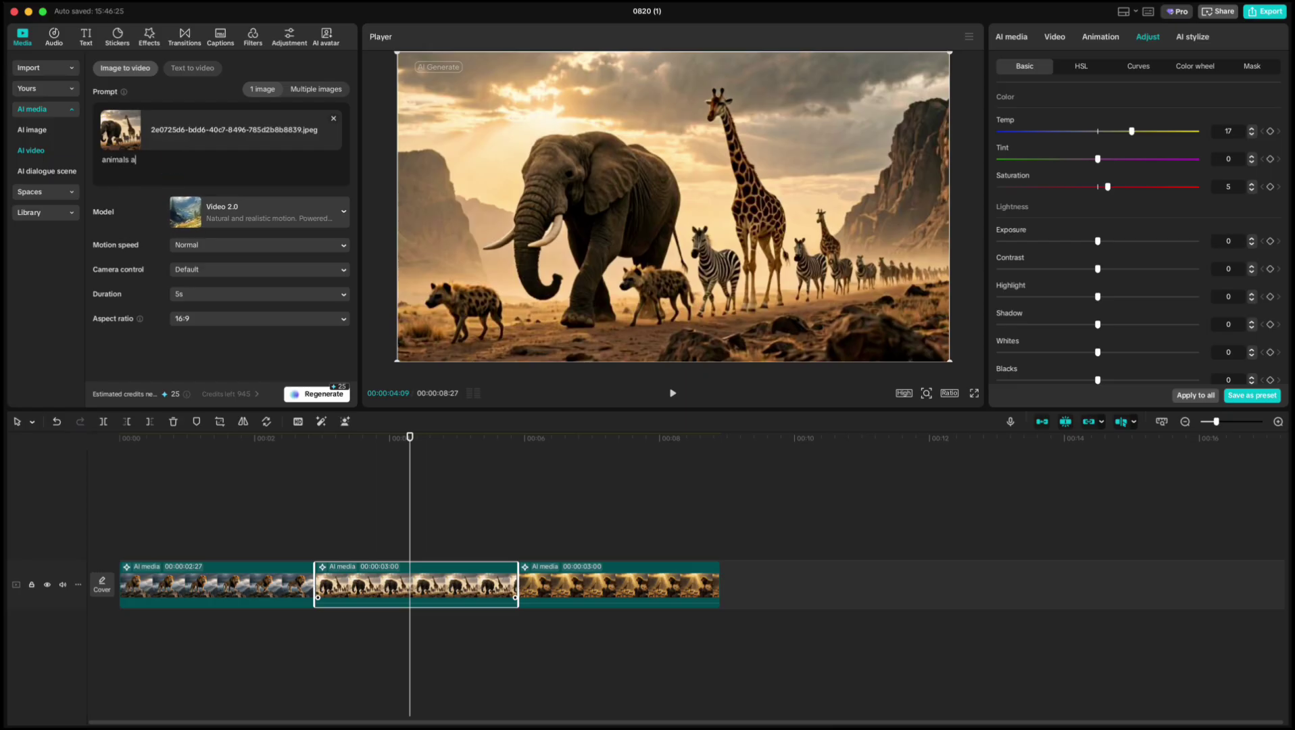
click(330, 399)
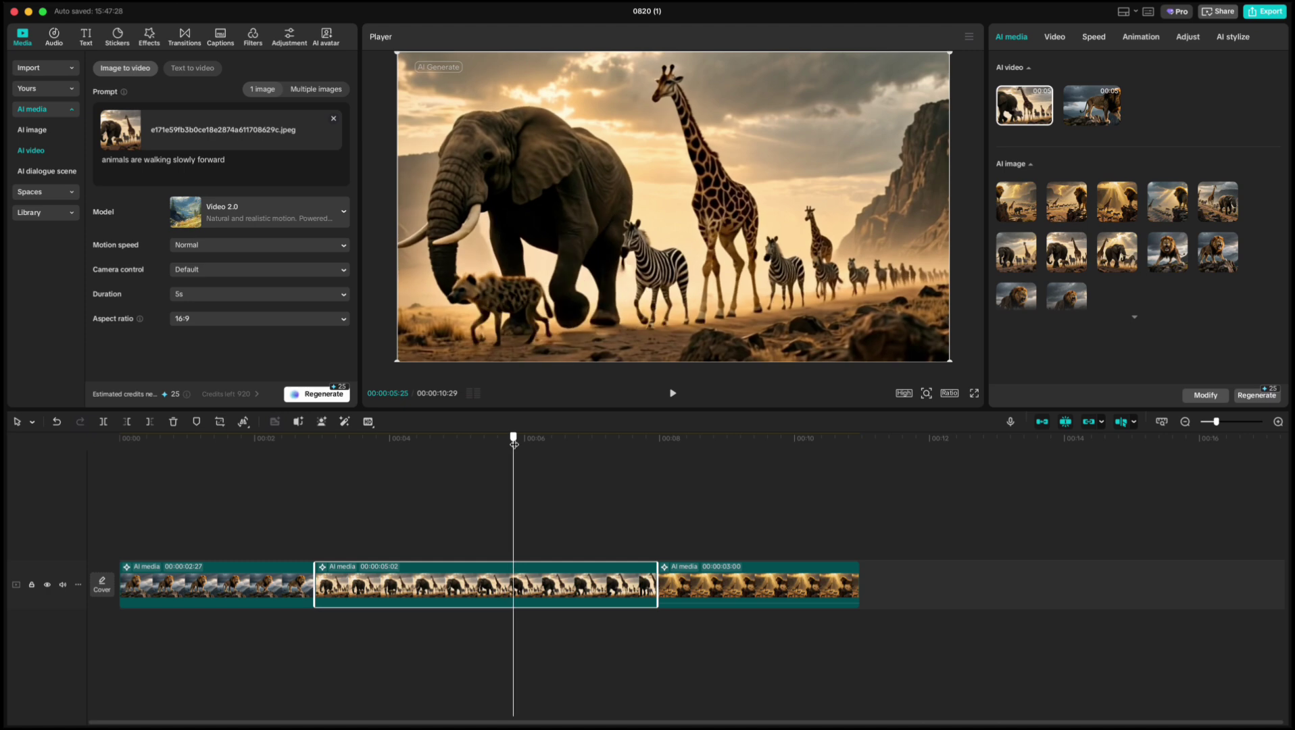
Animate the cliff-top lion still with prompt 'add', Video 2.0 and 5s duration.
click(758, 569)
right_click(758, 570)
click(778, 353)
text(add movement to the animals)
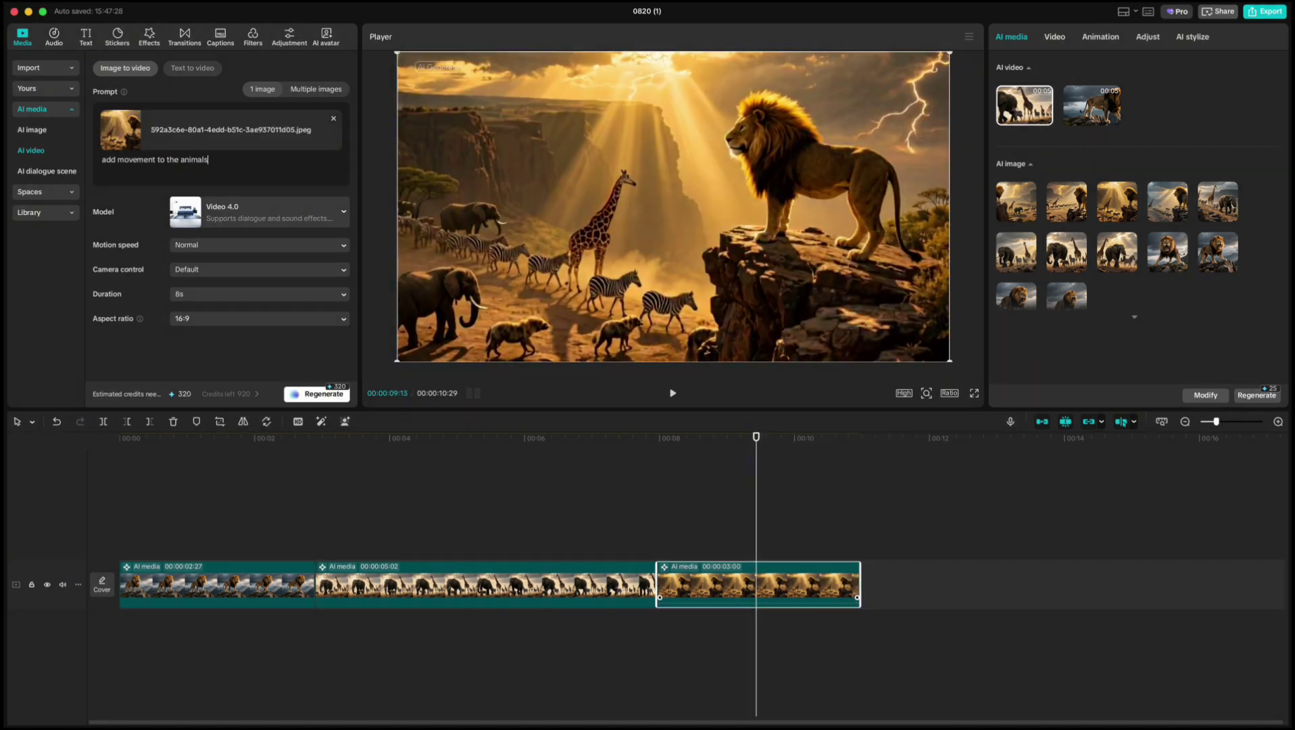
click(261, 211)
click(236, 301)
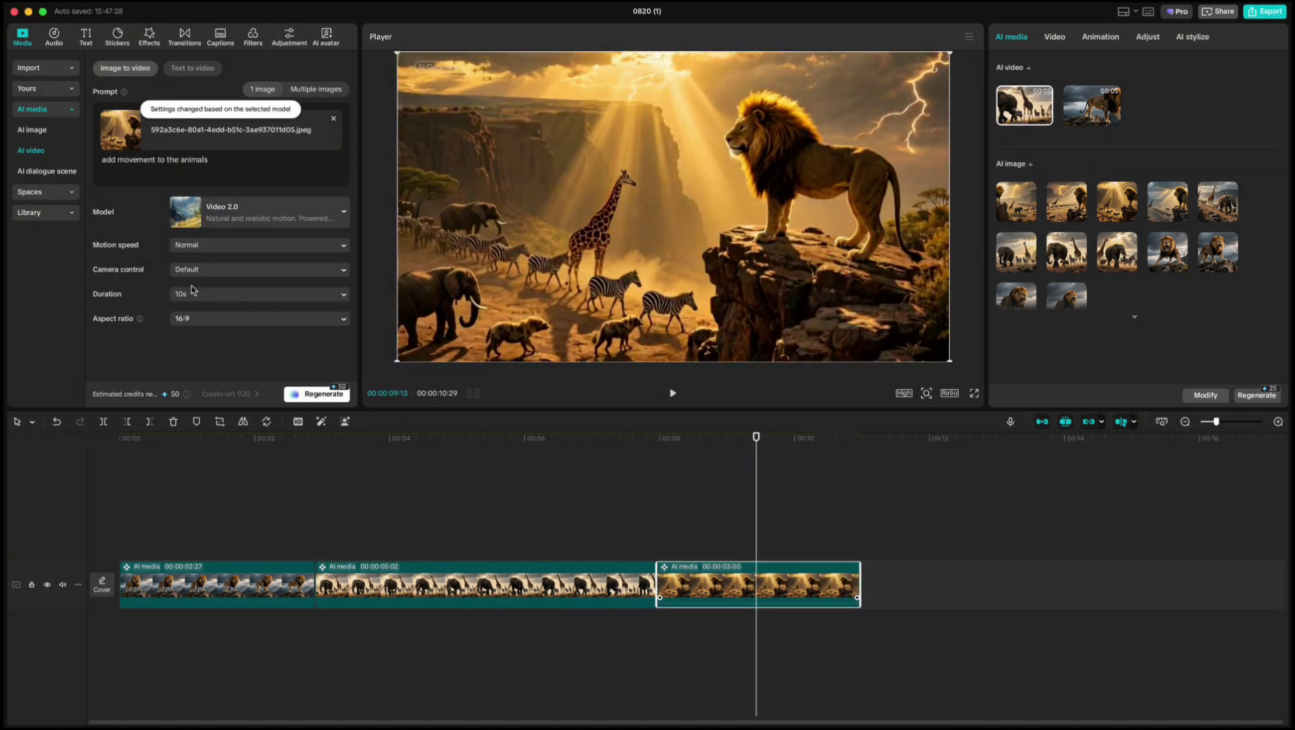
click(191, 293)
click(313, 394)
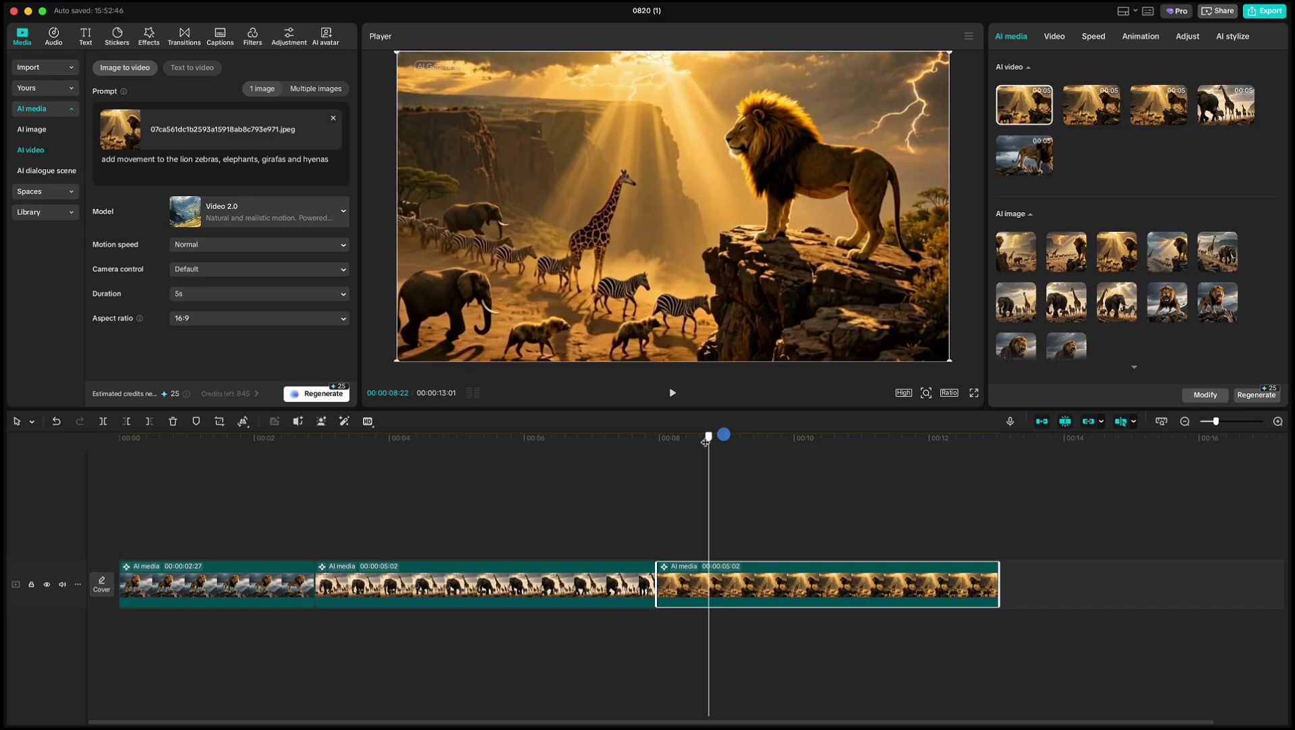
drag(705, 442, 119, 426)
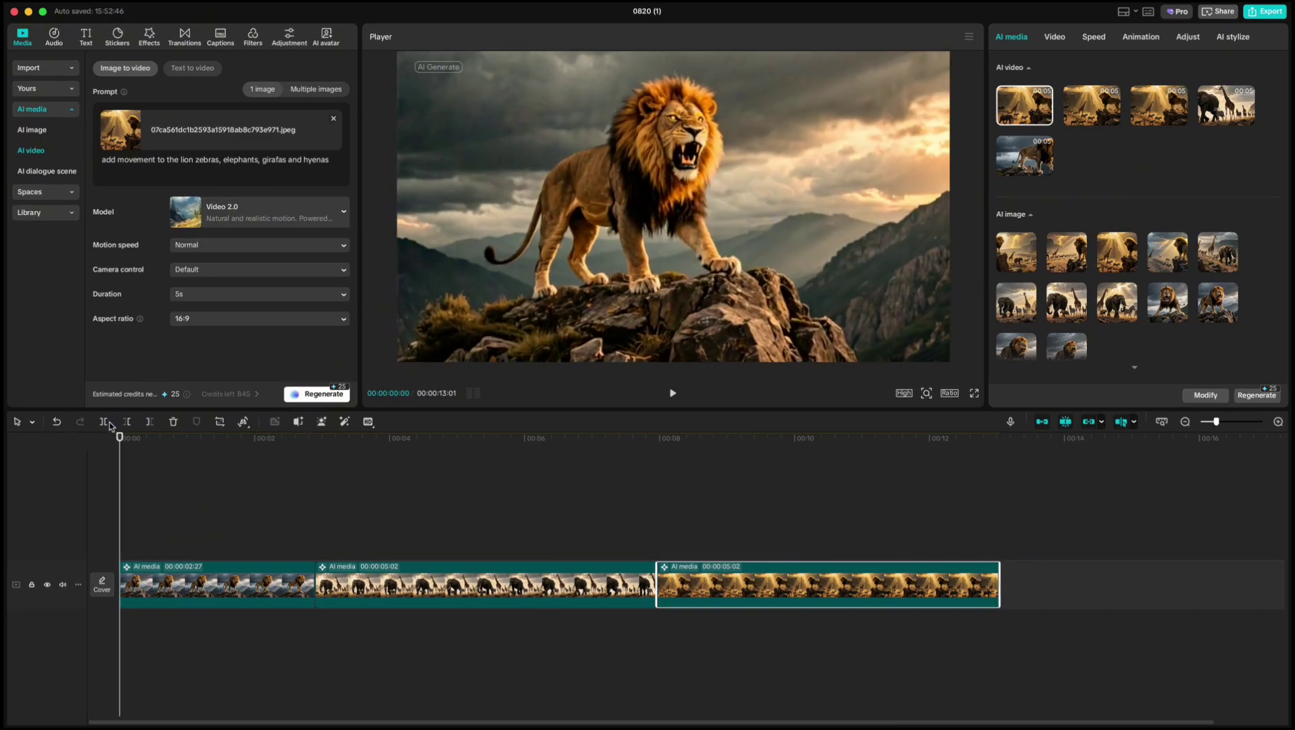
click(674, 395)
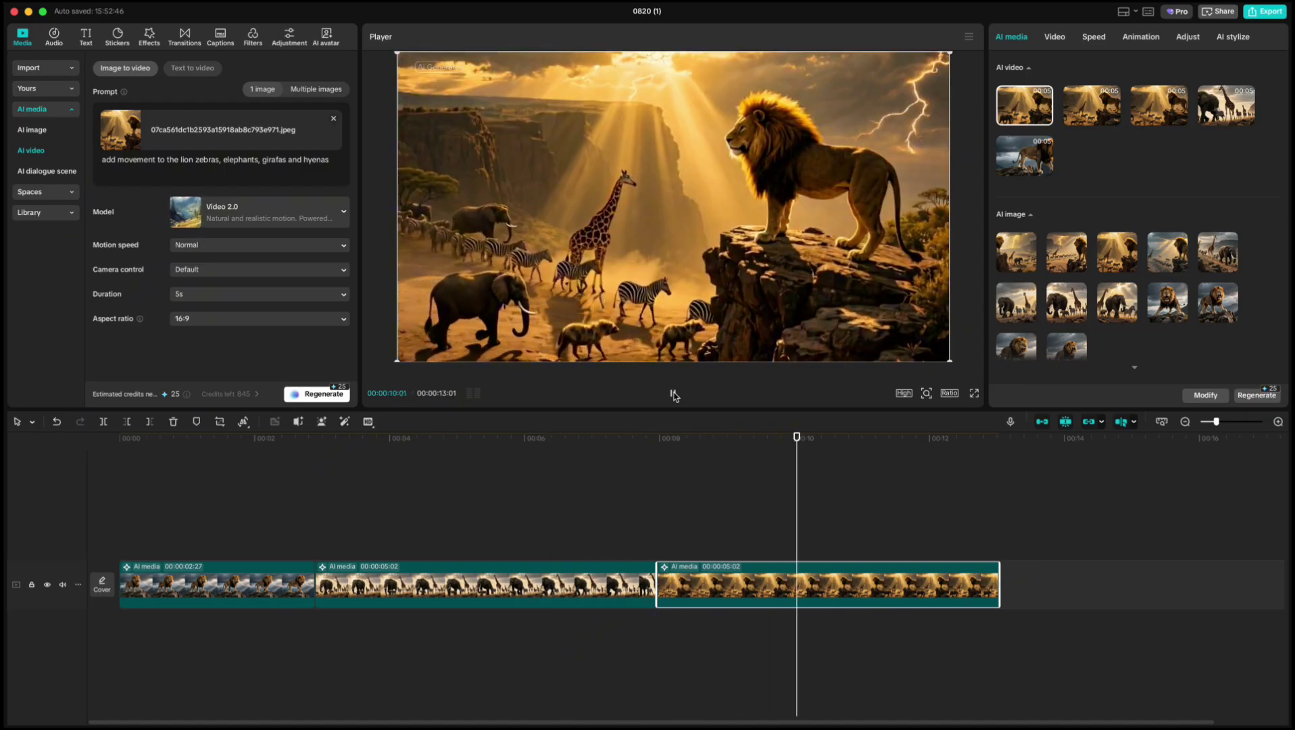
click(674, 394)
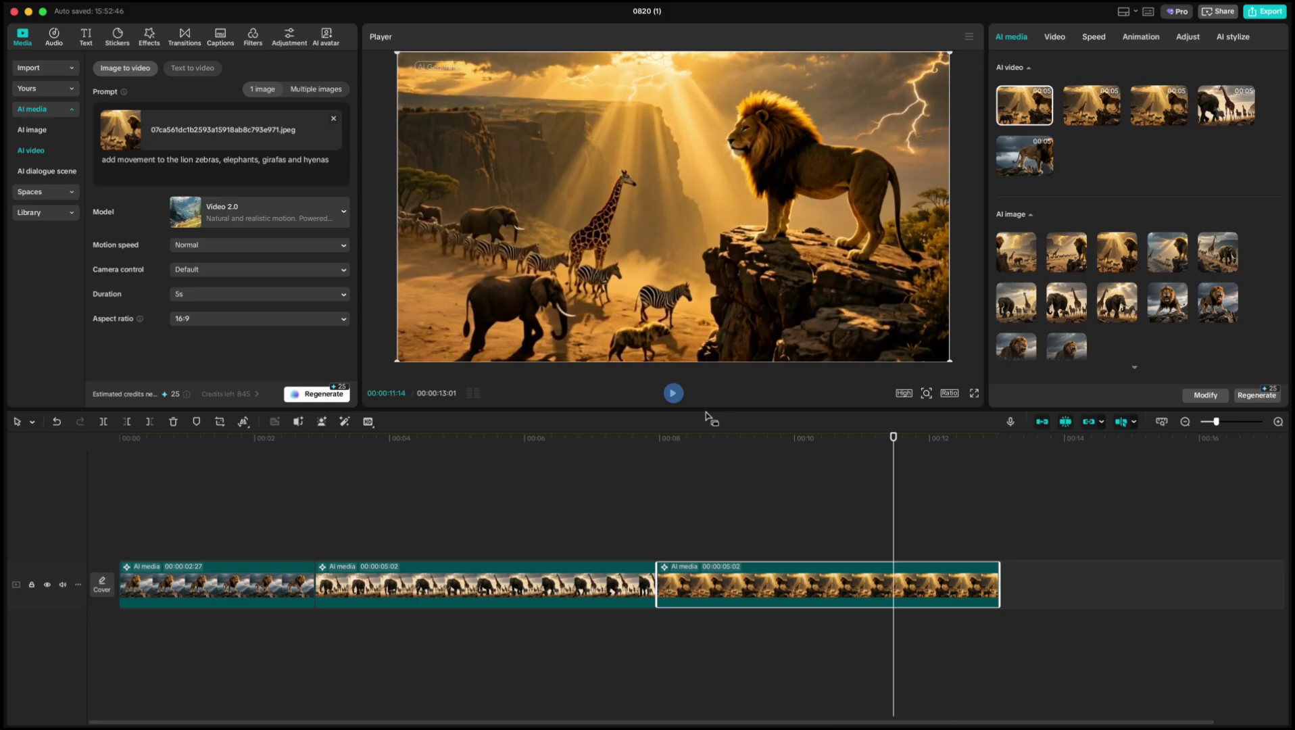
drag(894, 438, 108, 458)
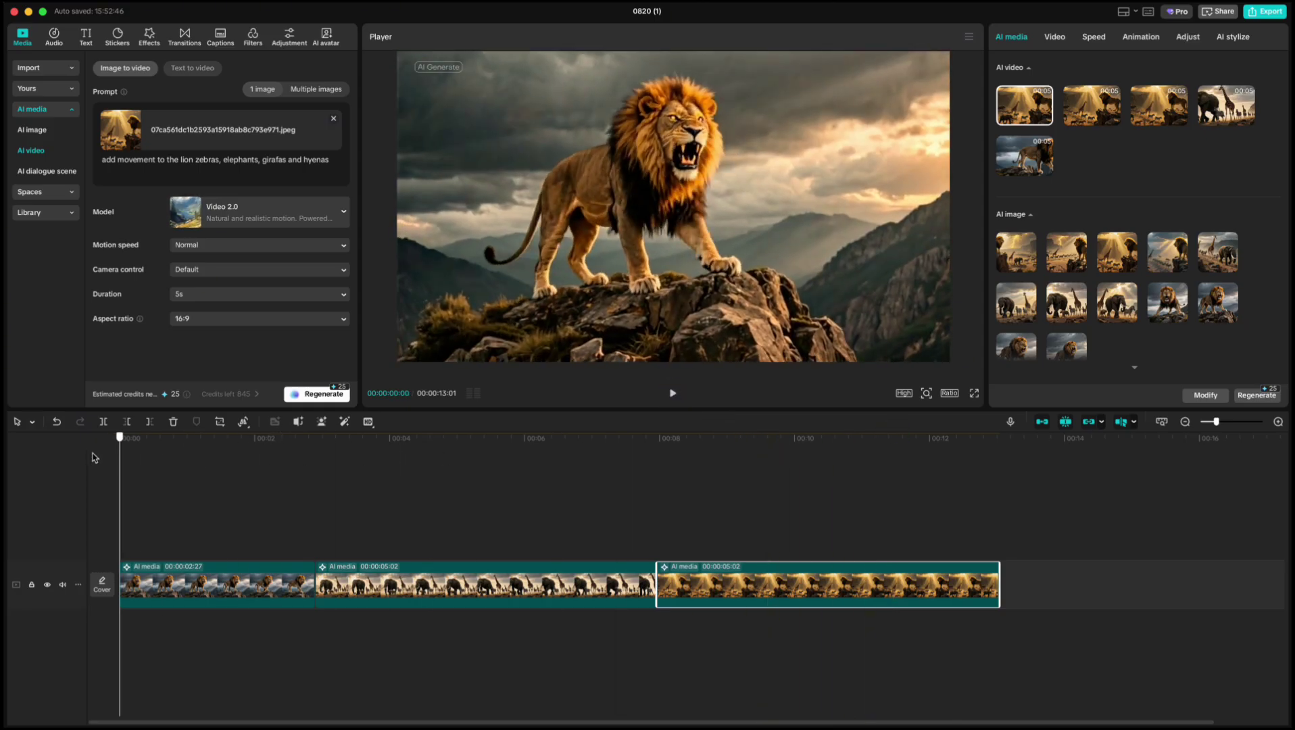
Select the first lion clip and bring up its Basic transform settings.
click(185, 584)
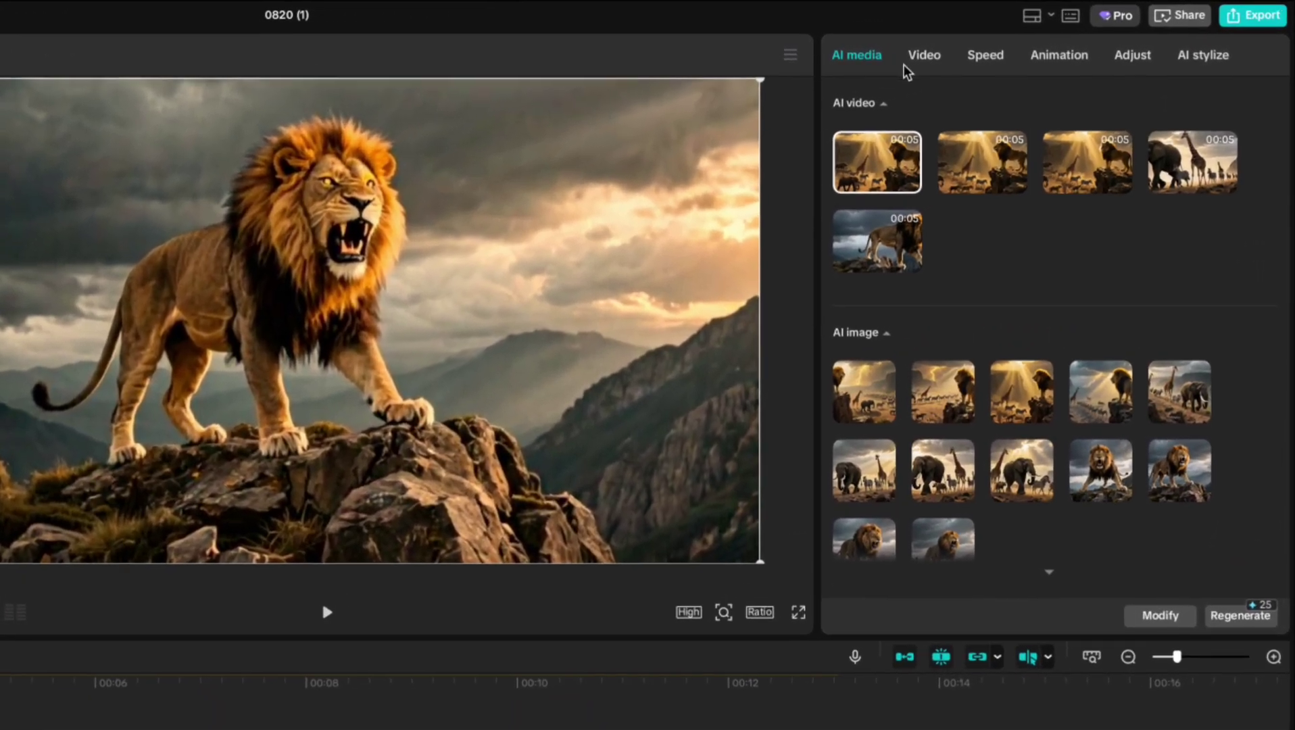
click(1054, 40)
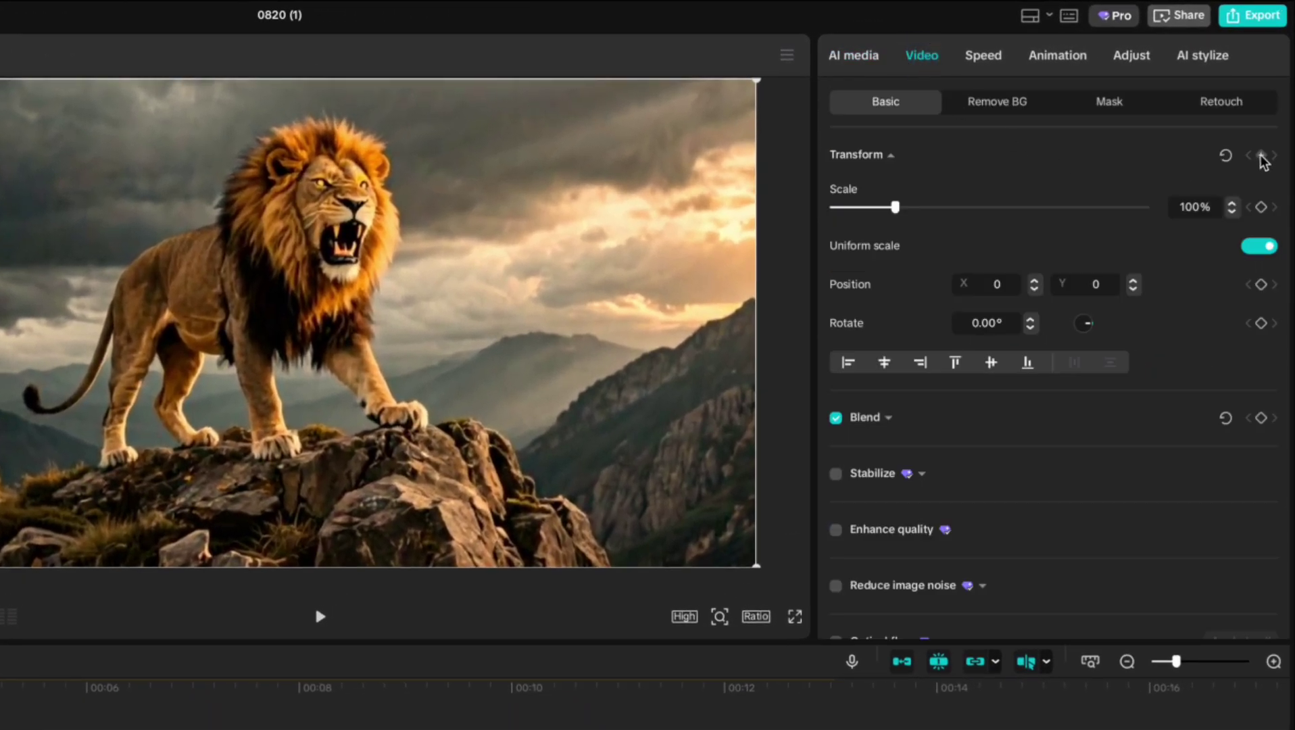
click(1263, 158)
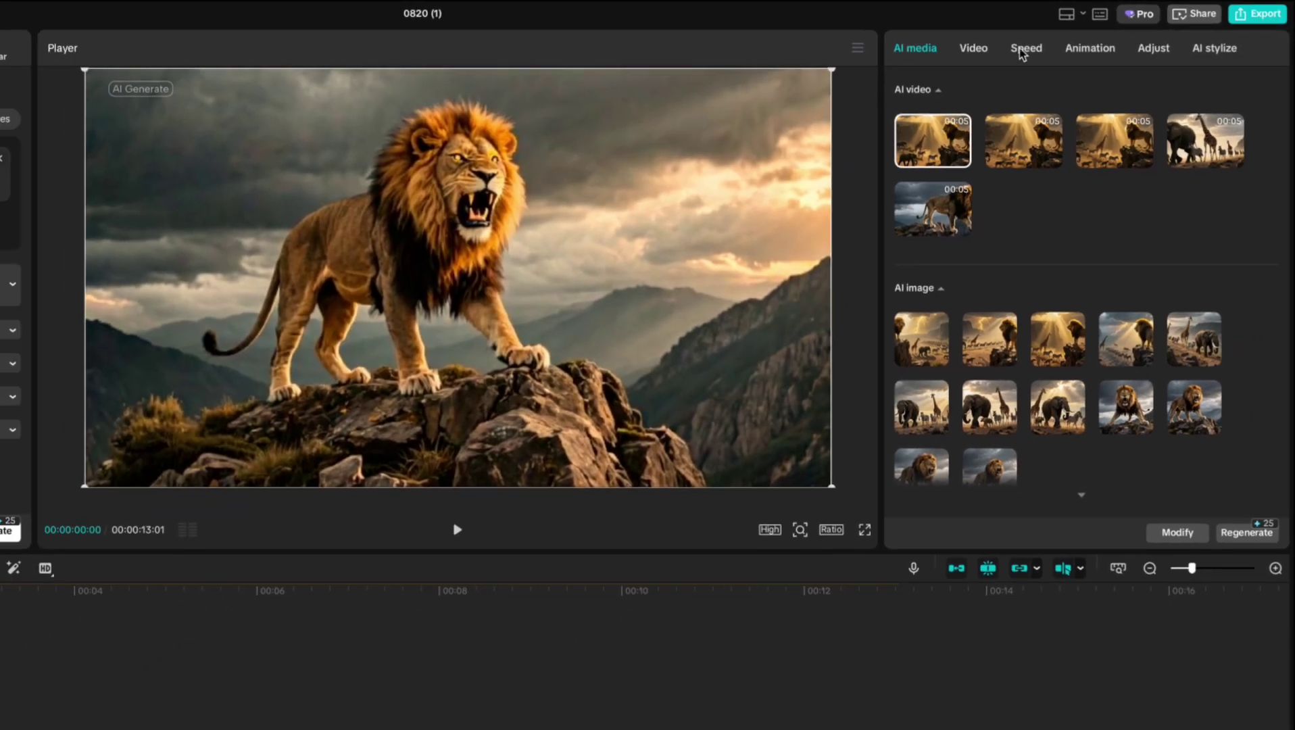
click(974, 47)
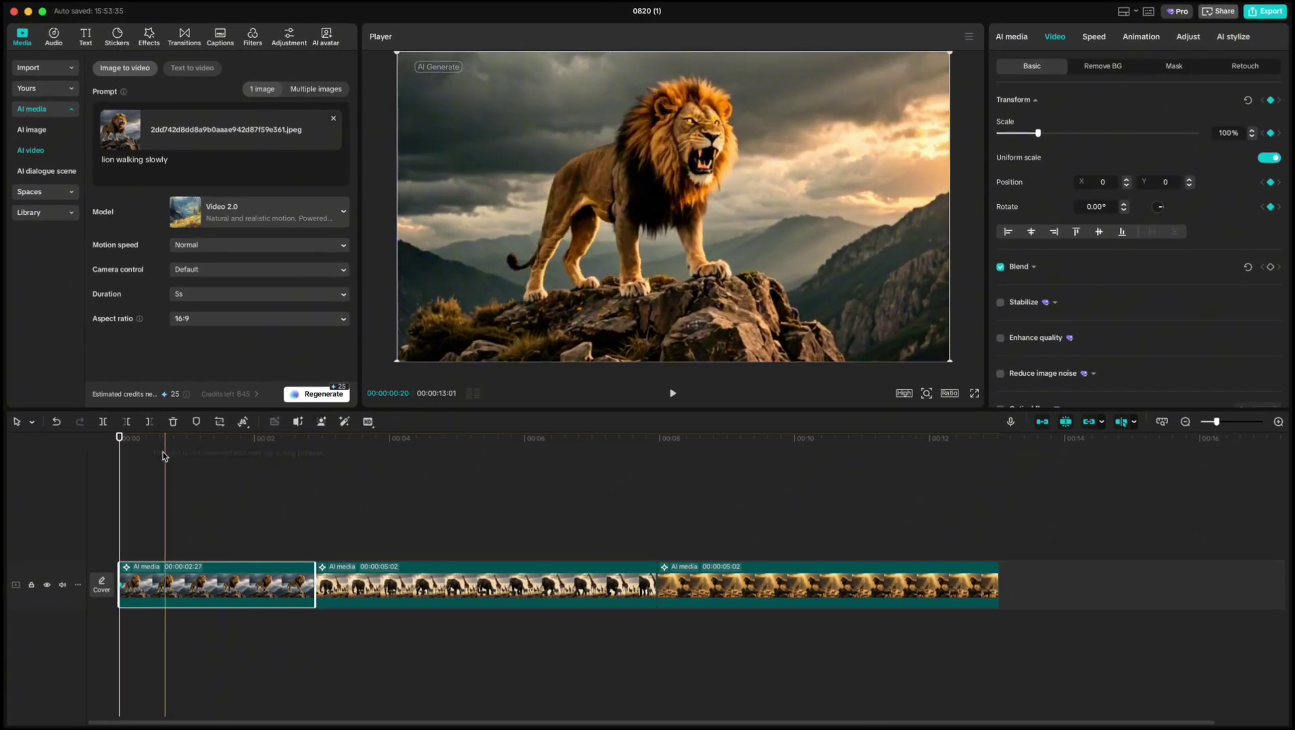
On the clip's last frame, zoom it to 115% and shift it down to Y −40.
click(315, 446)
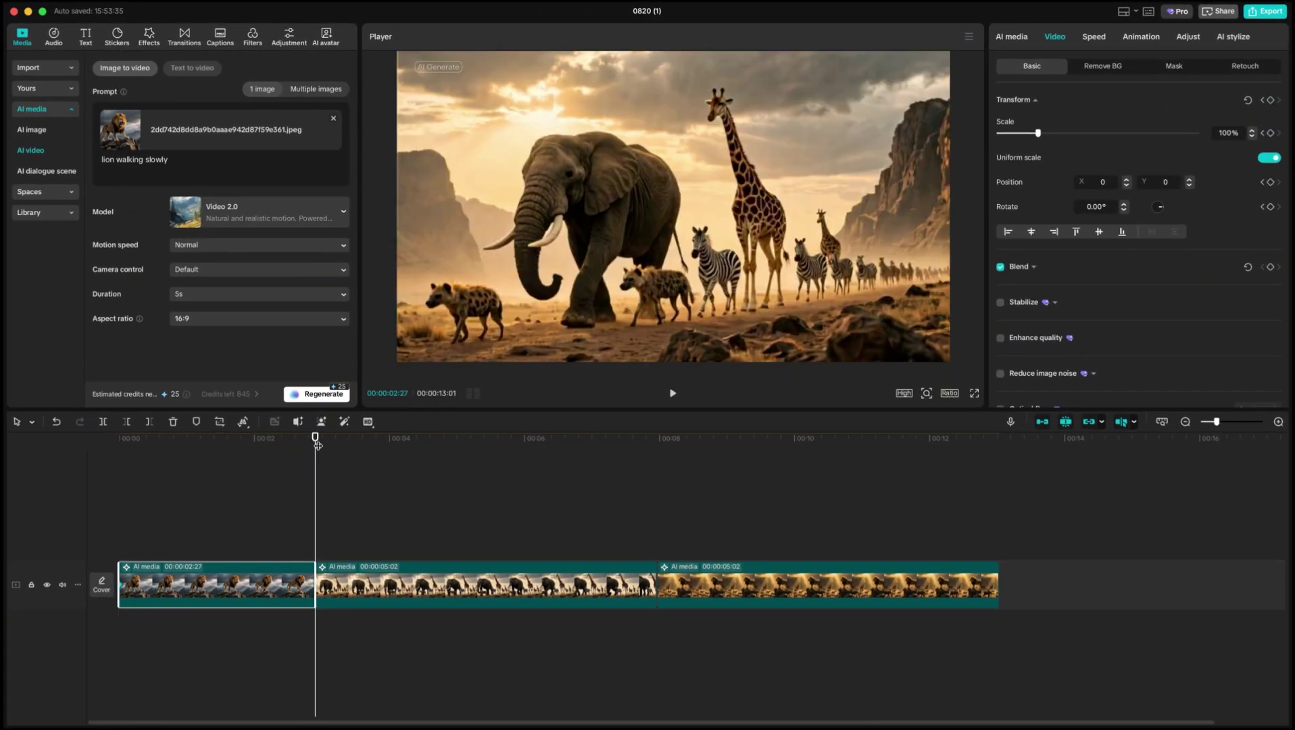
key(Left)
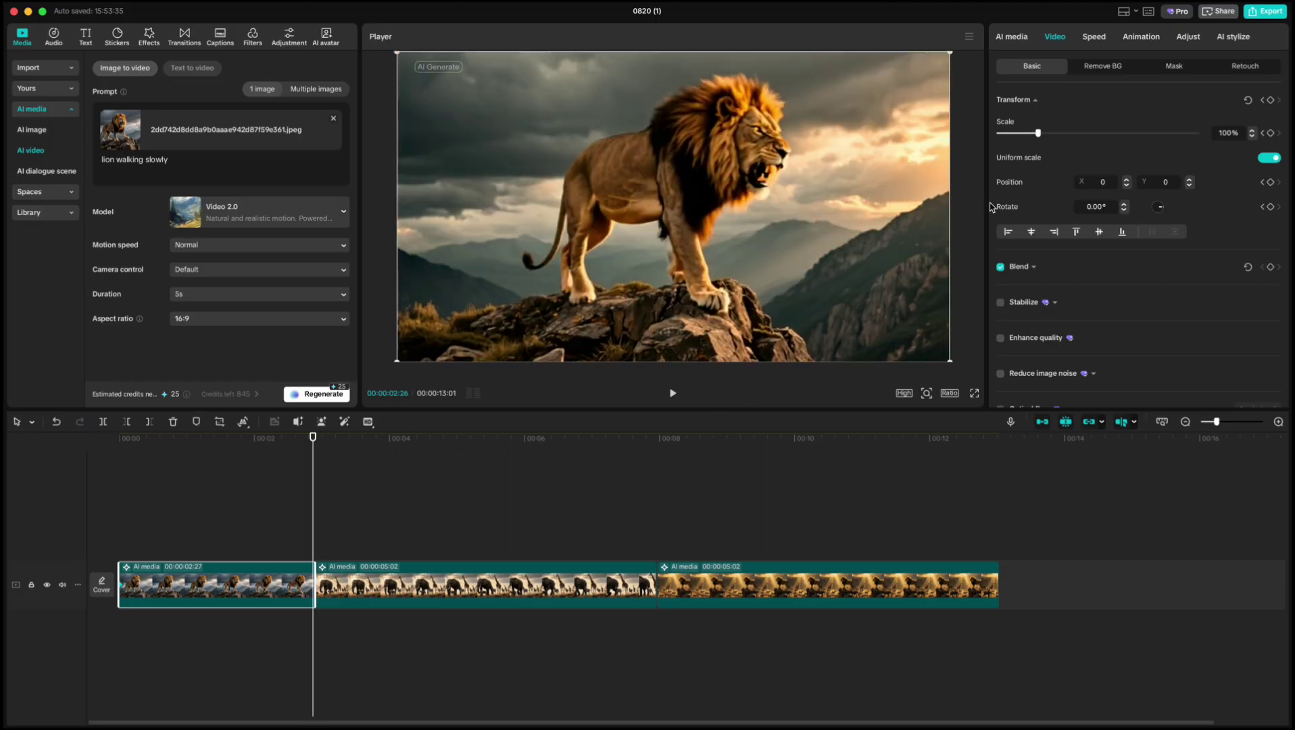
drag(1040, 135, 1046, 138)
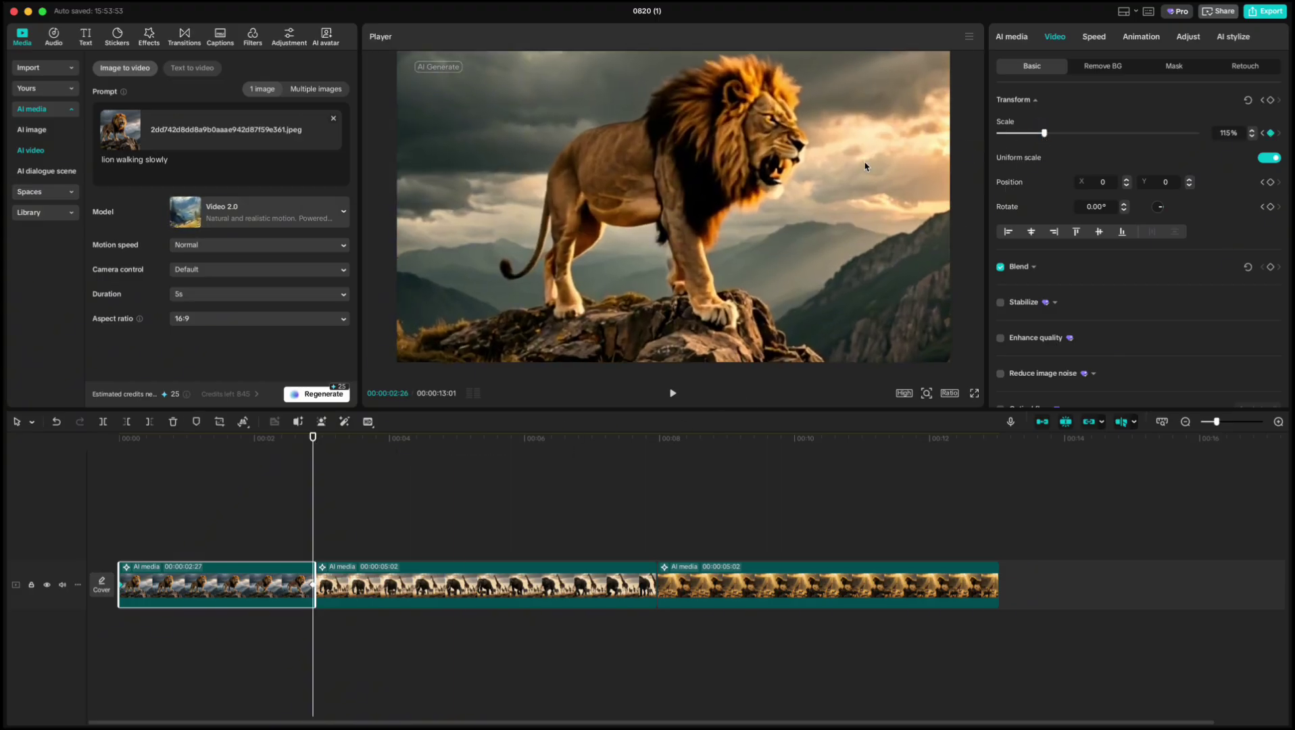
drag(846, 172, 847, 177)
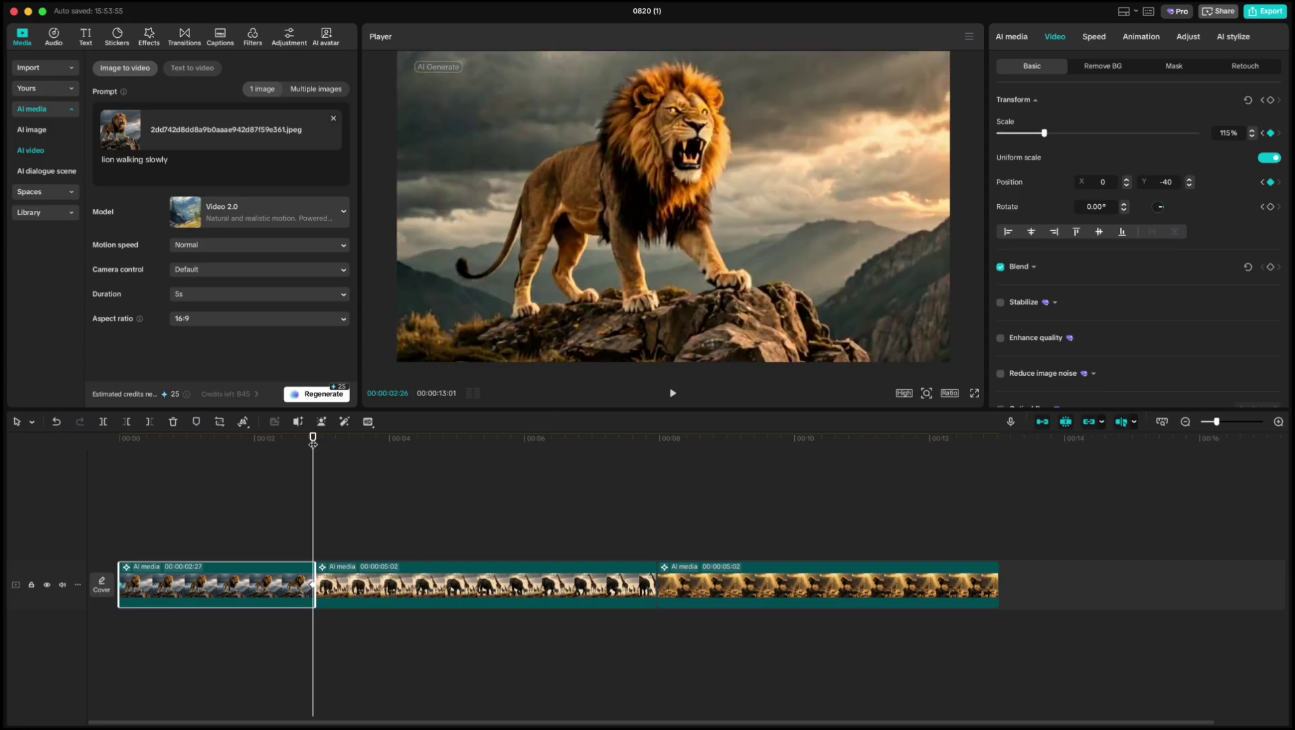
Zoom the elephant-and-giraffe clip to 107% scale at its end.
click(358, 576)
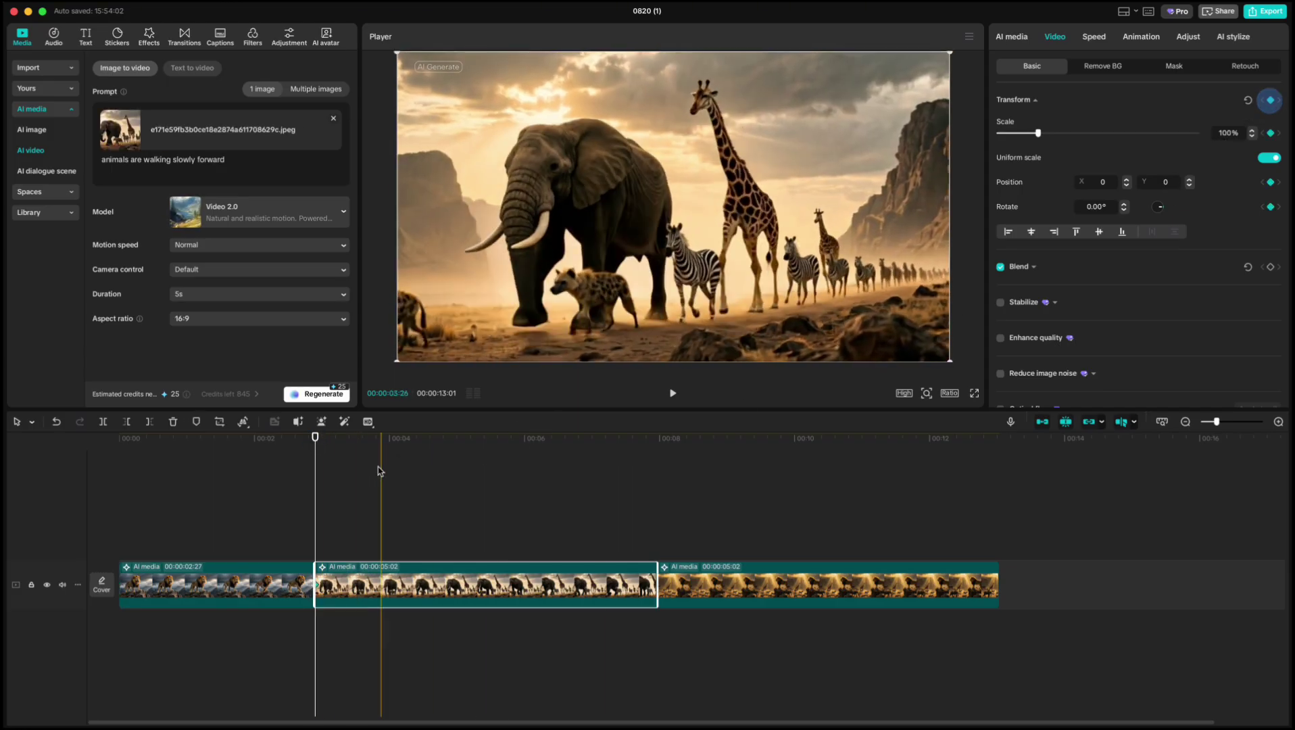
drag(315, 437, 655, 440)
drag(1039, 134, 1042, 134)
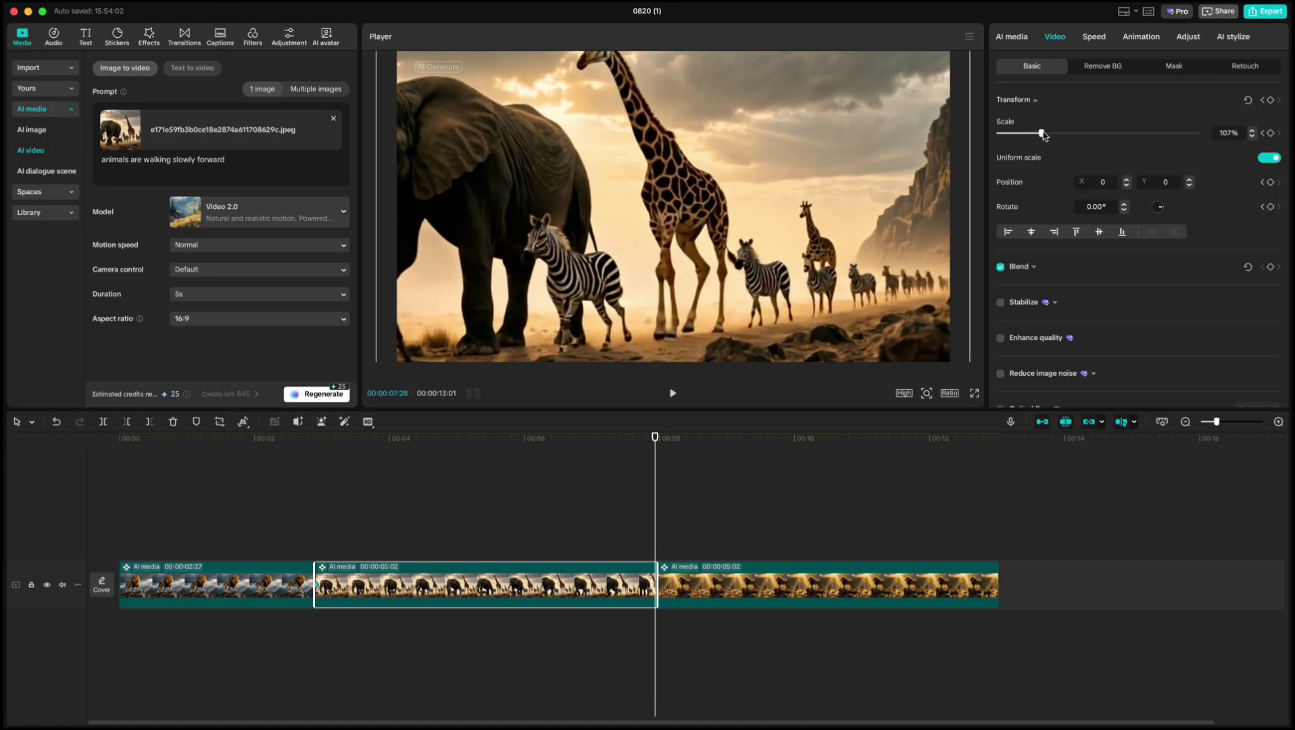
Zoom the cliff-top lion clip to 108% scale at its final frame.
click(689, 602)
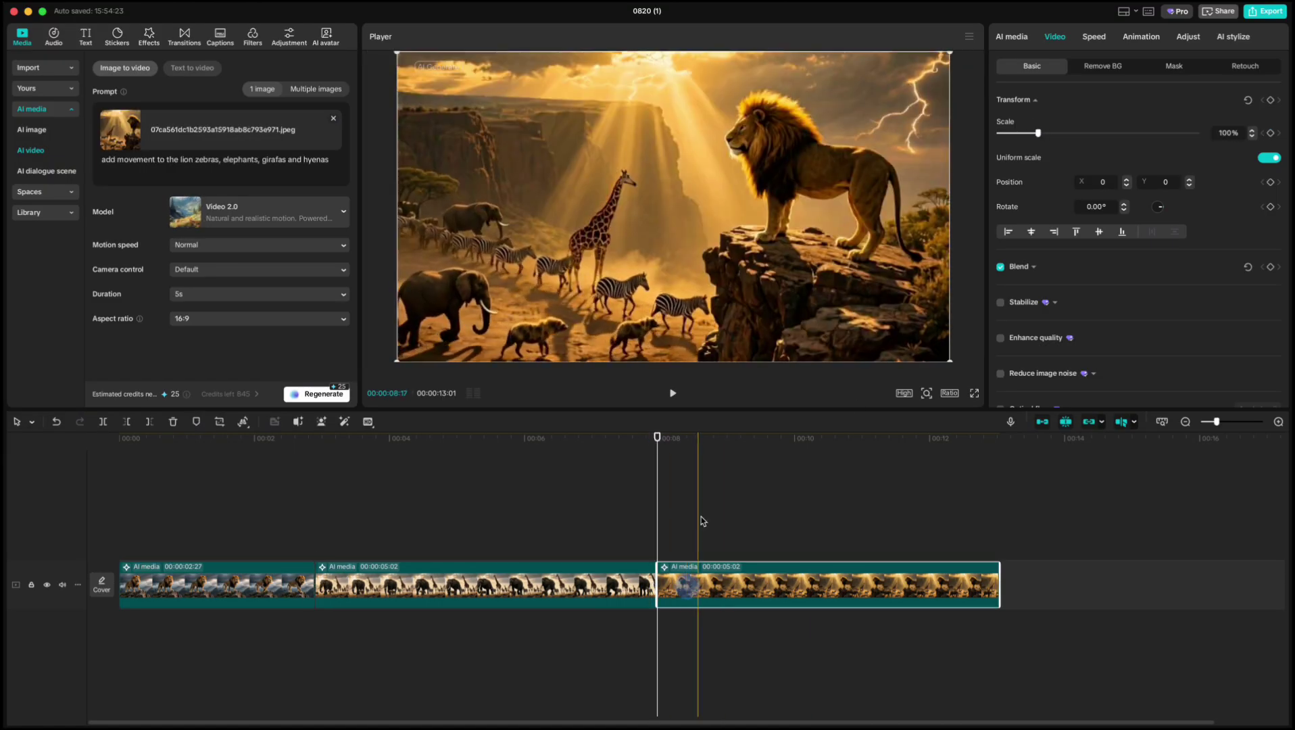
click(879, 477)
click(997, 485)
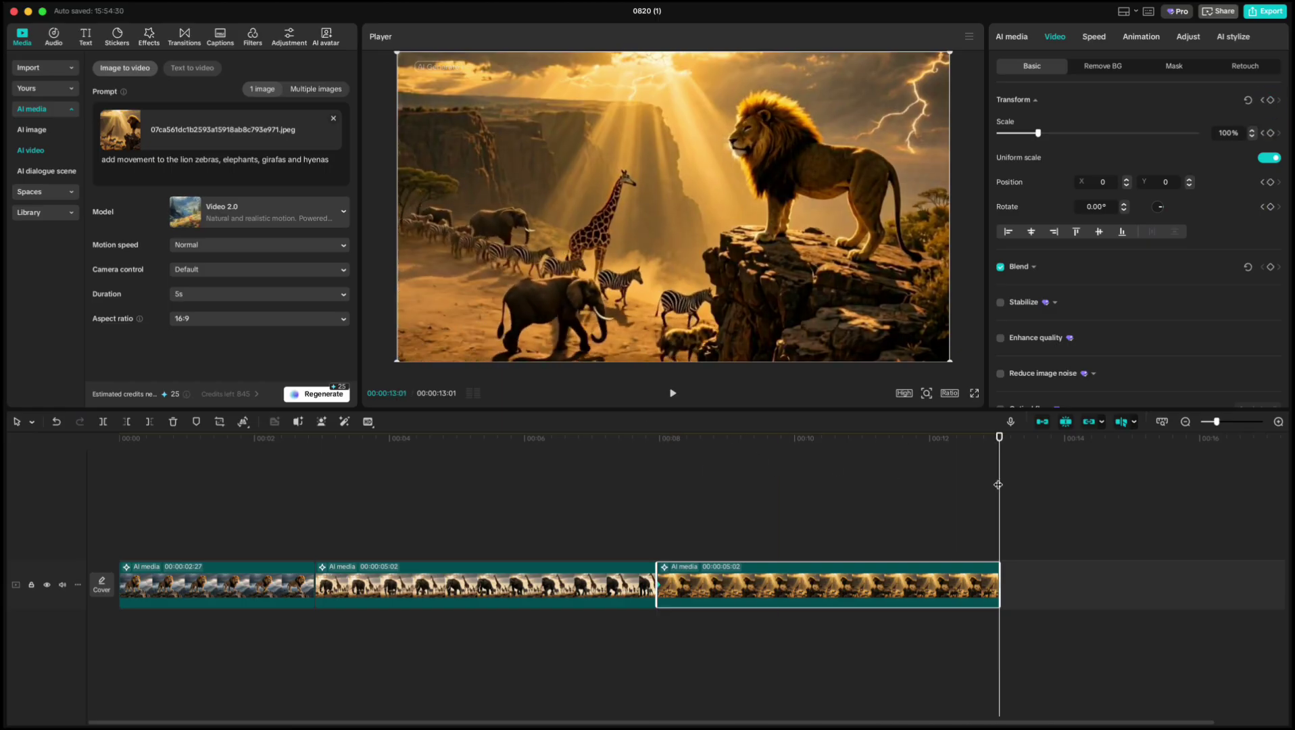
click(997, 486)
drag(1038, 133, 1043, 134)
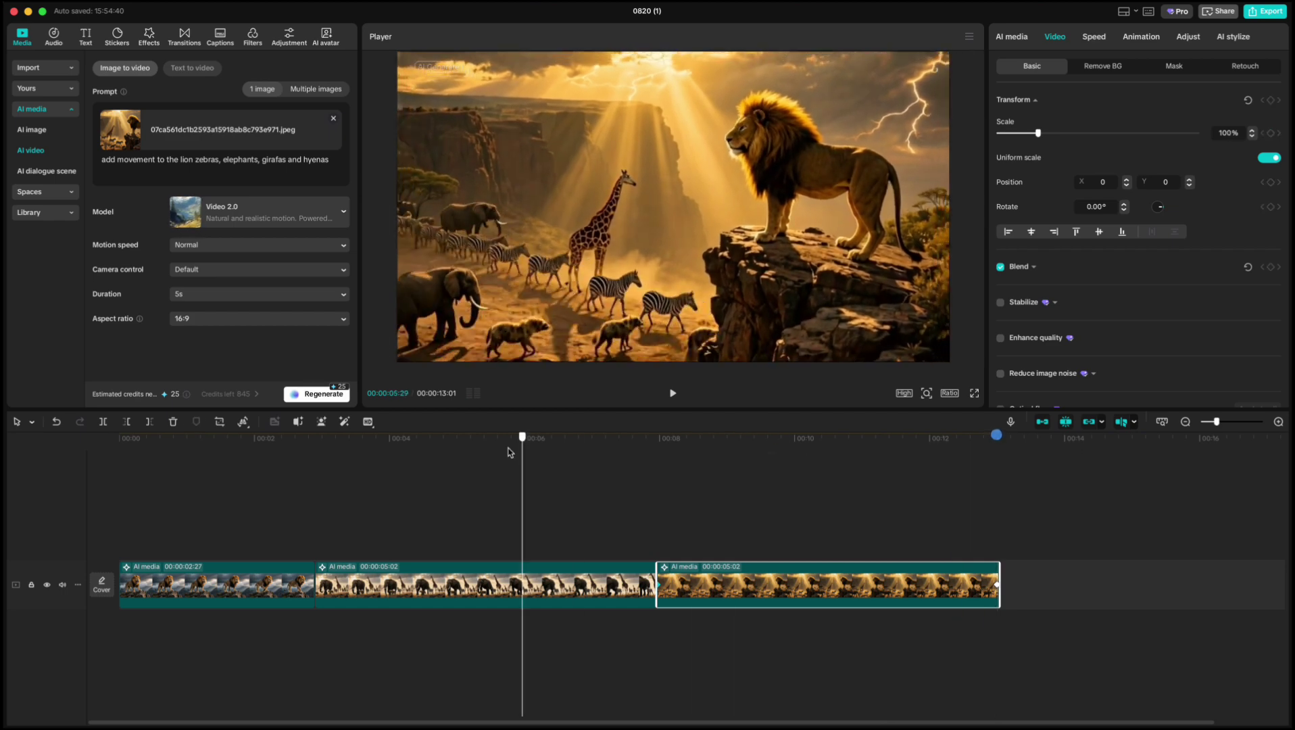
Move the playhead back to 00:00 at the start of the timeline.
click(119, 438)
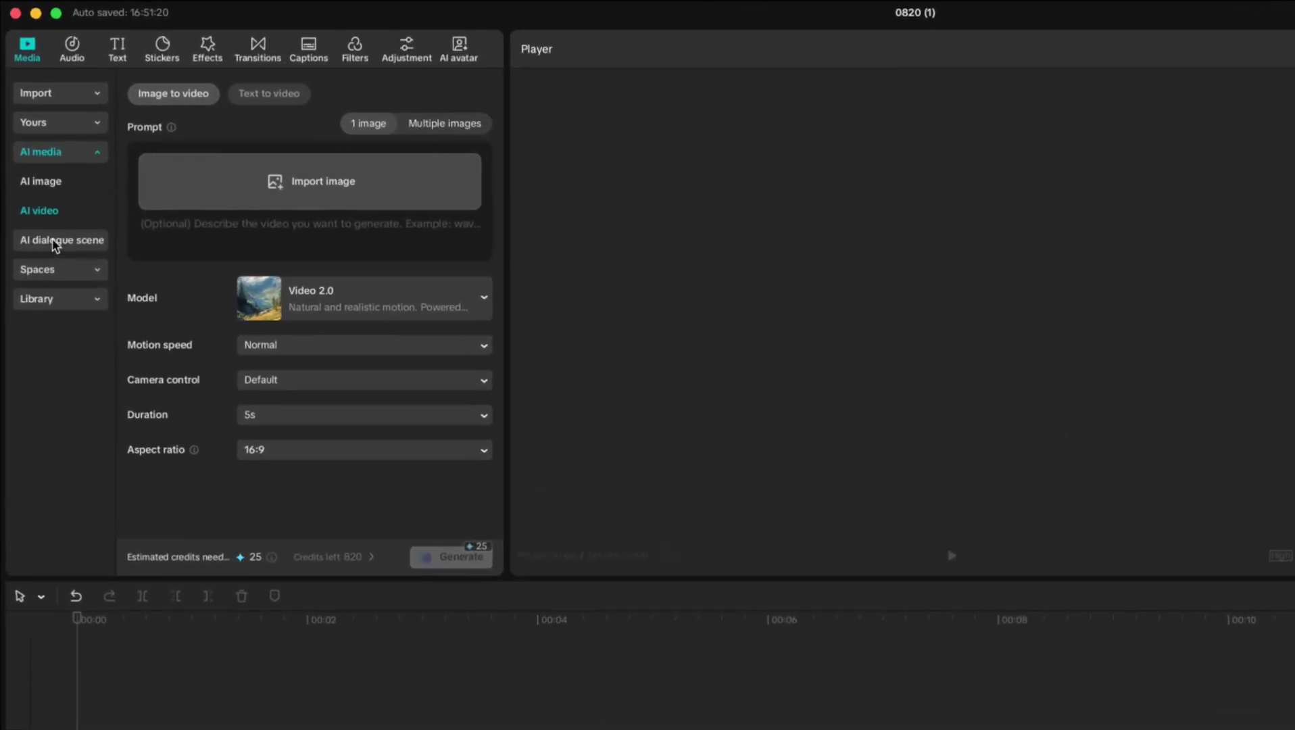
In AI dialogue scene, preview and upload Nikola Tesla.jpg from iCloud Drive as the character photo.
click(56, 242)
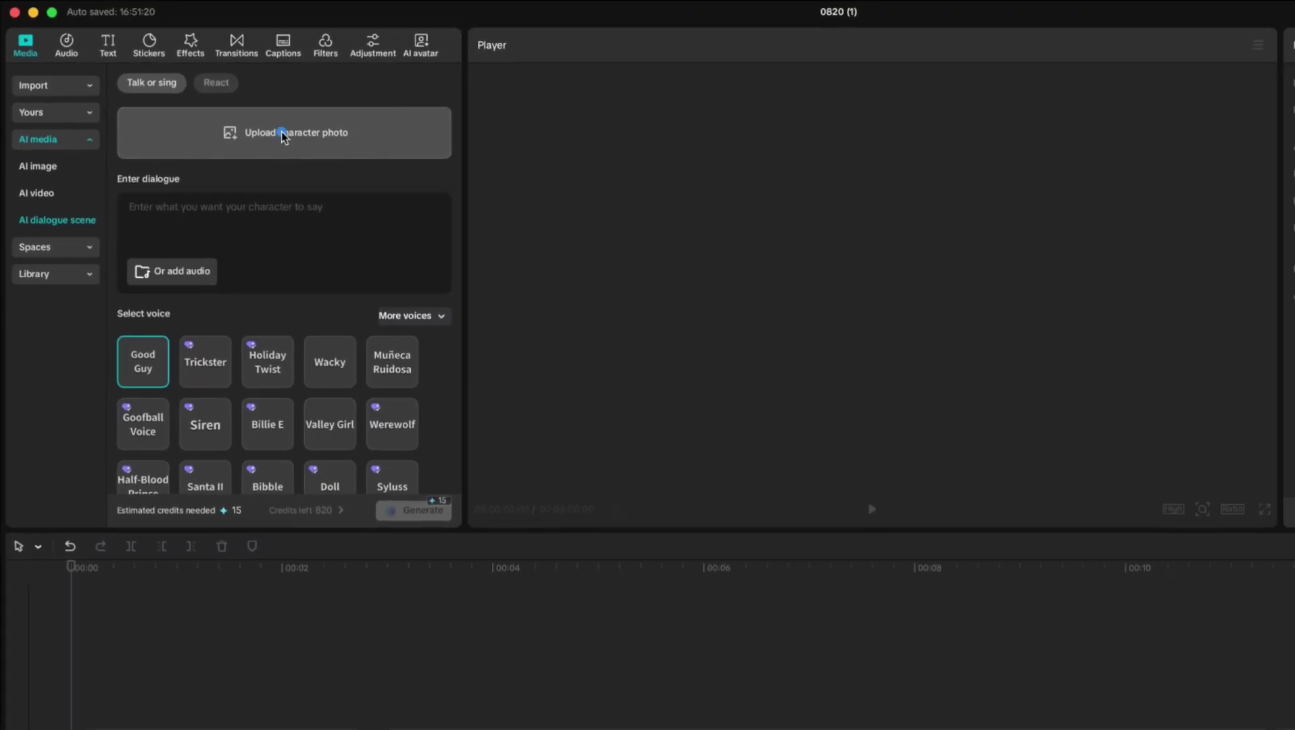
click(302, 147)
click(519, 403)
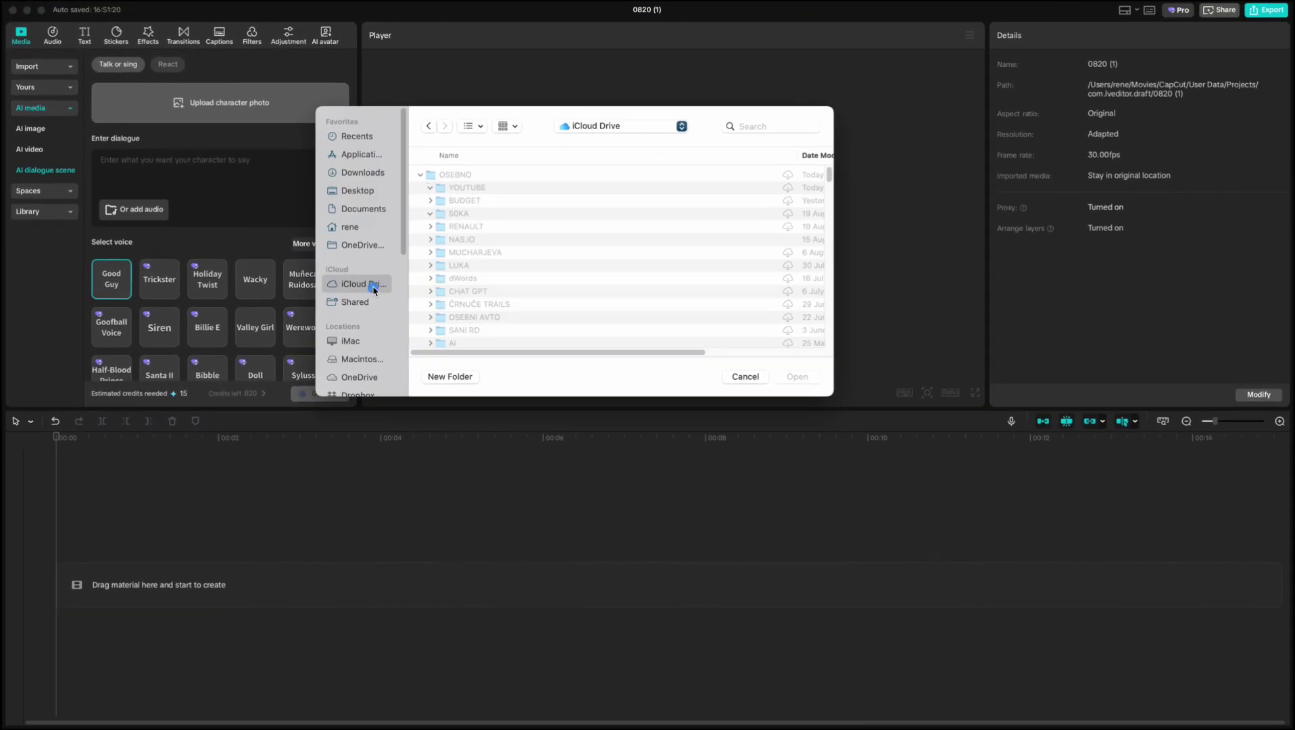
scroll(491, 292, down, 10)
click(493, 295)
key(space)
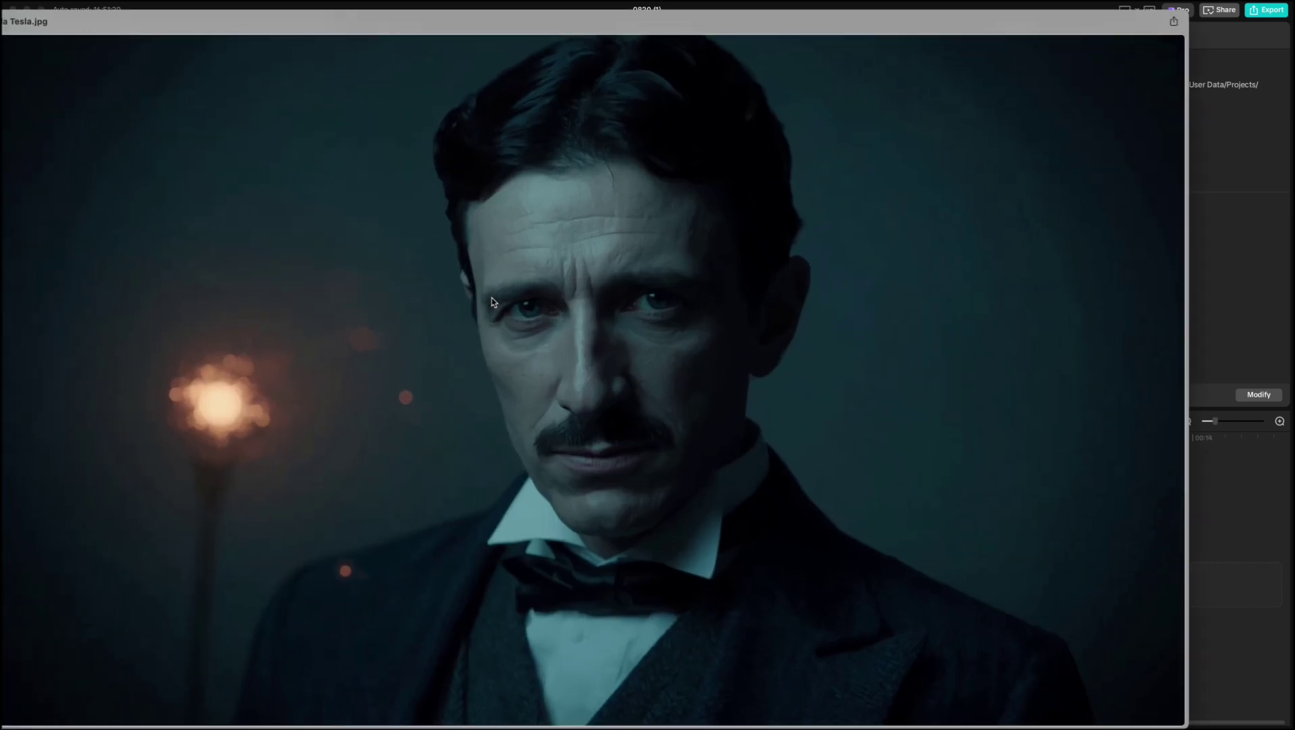
key(space)
click(782, 378)
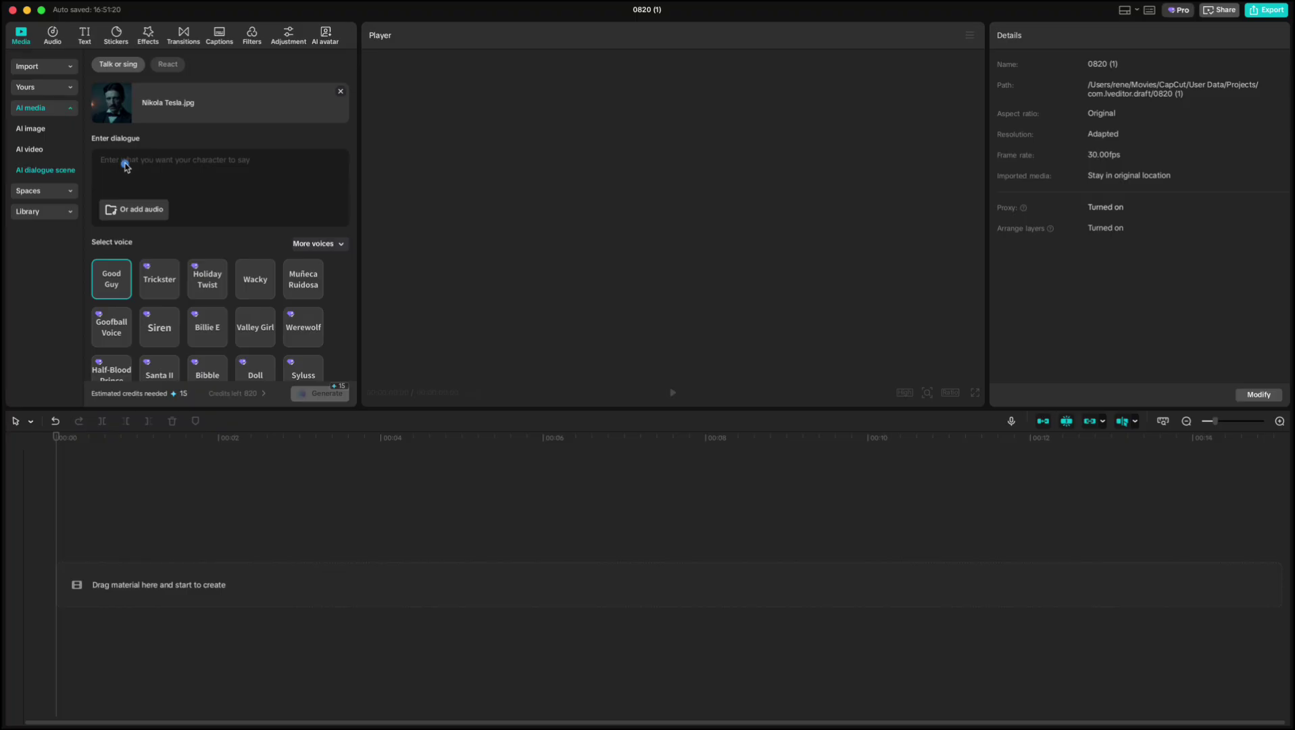
Type a draft Tesla quote and audition the Good Guy and Cartman voices.
text(I don't care that)
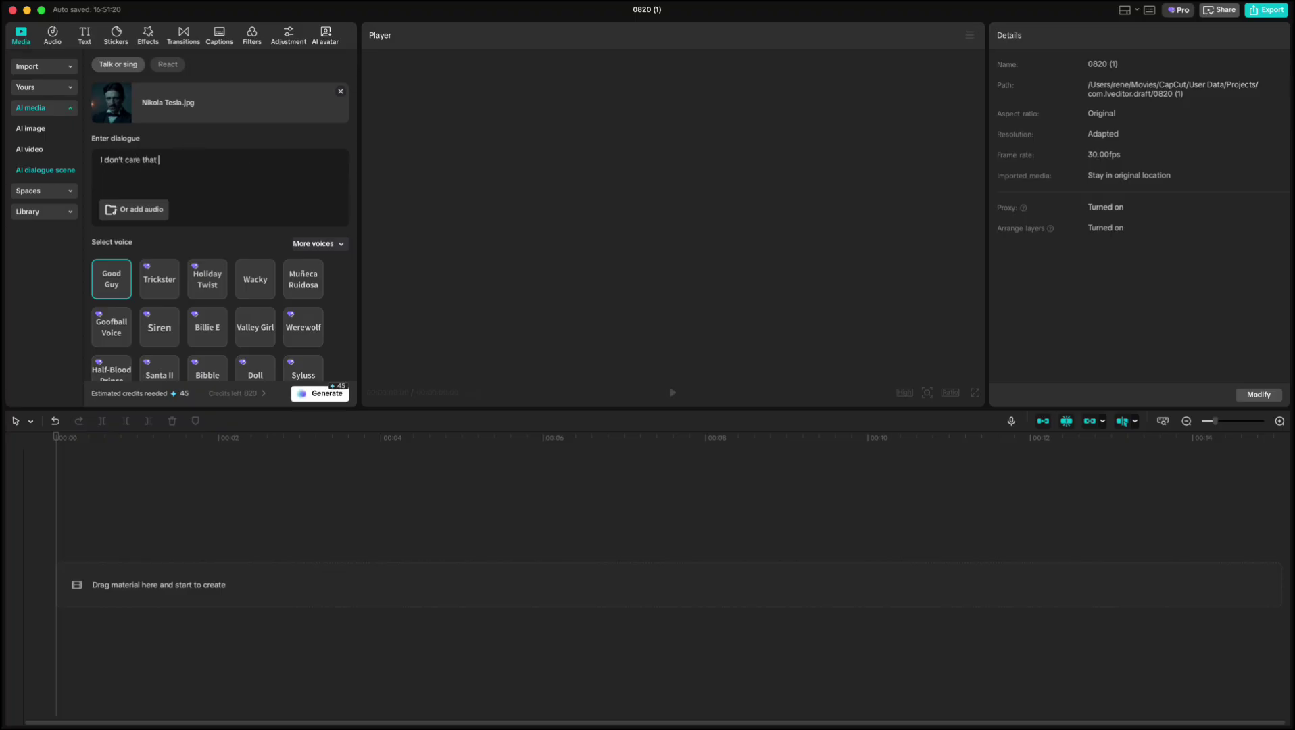
text( they stole my idea... I caaare that they don't have any of their own.)
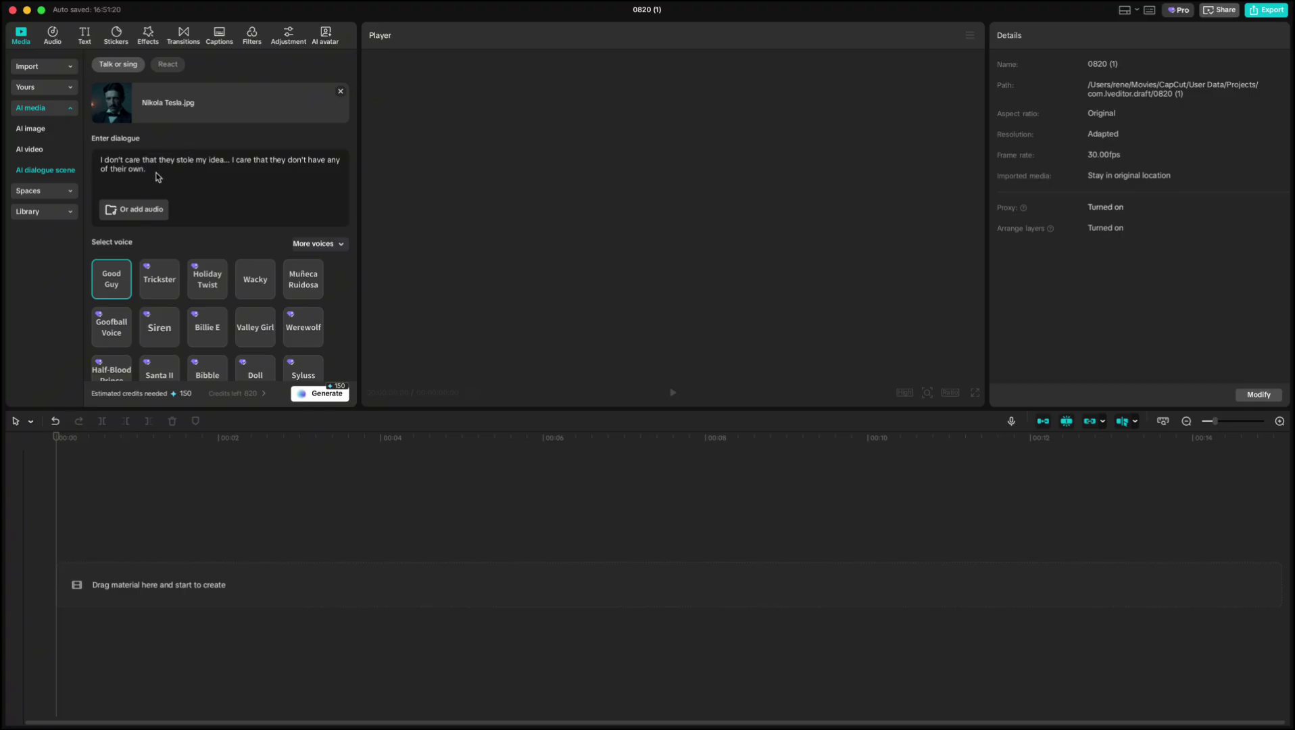
click(109, 278)
scroll(208, 334, down, 5)
click(215, 159)
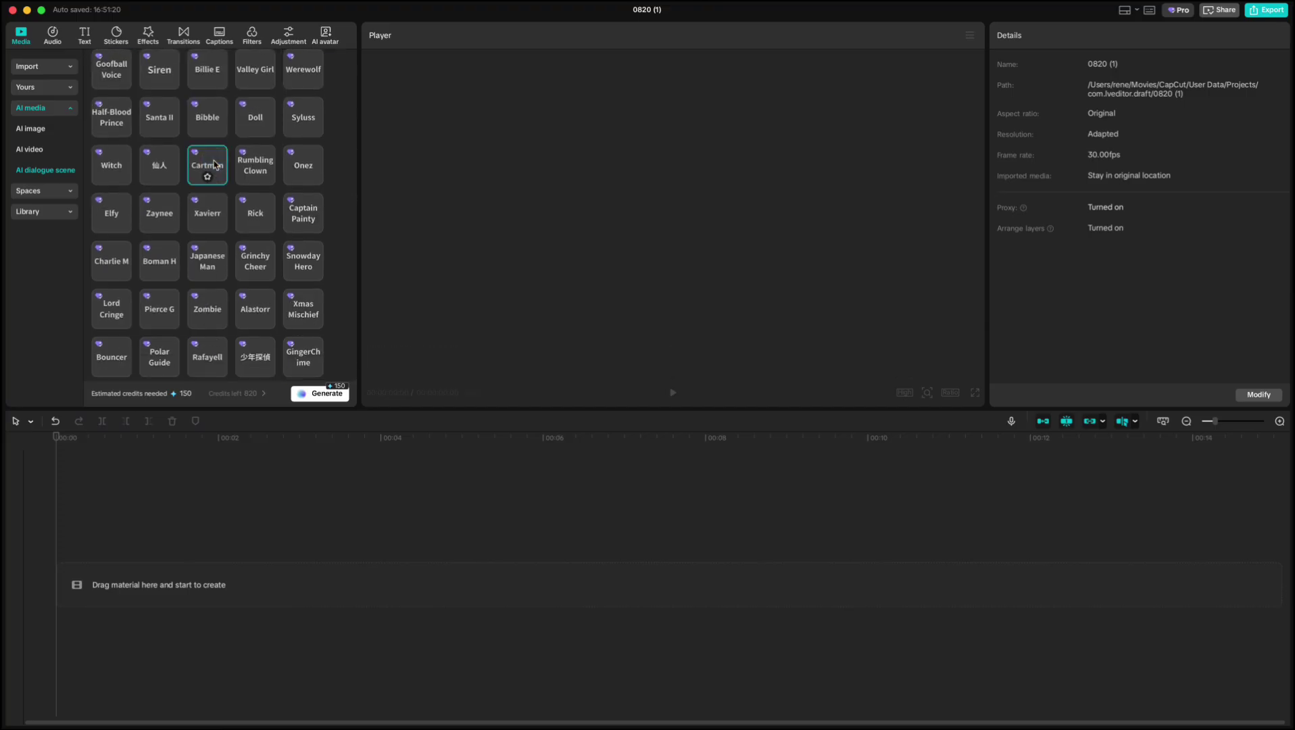
scroll(214, 164, up, 5)
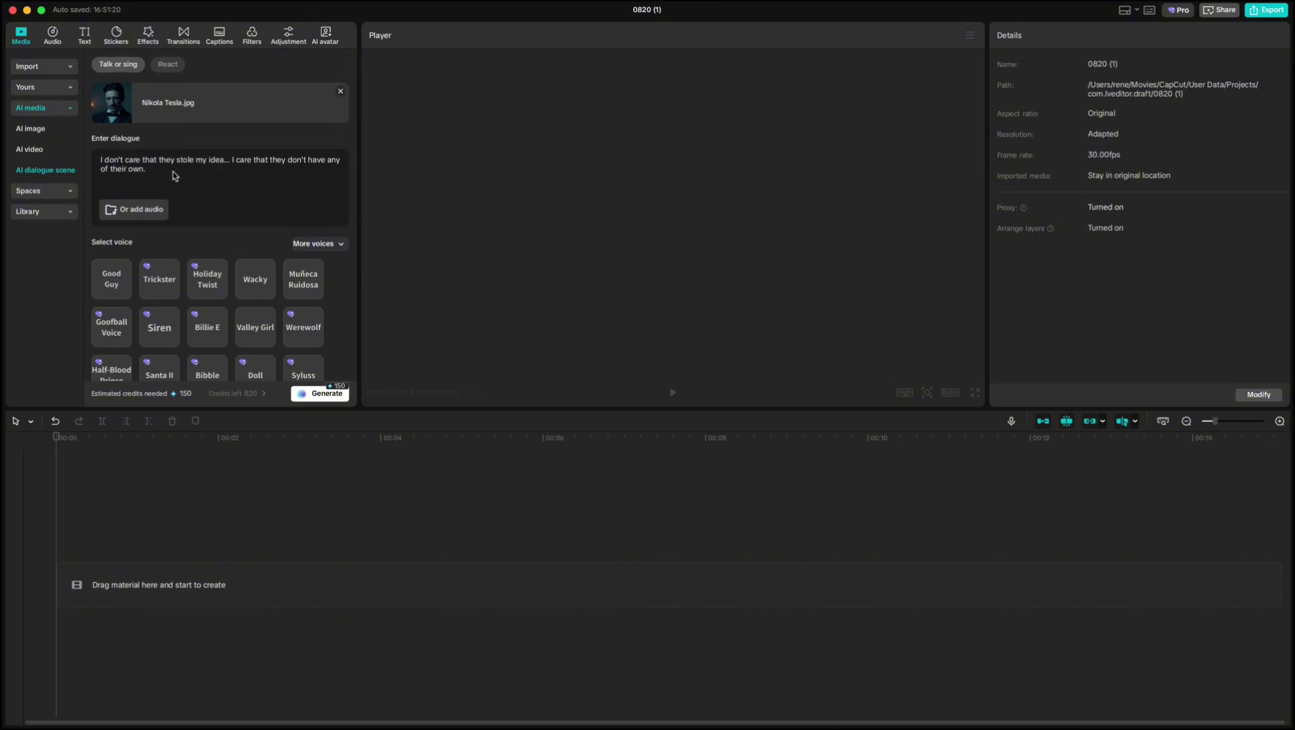
Clear the draft, audition Billie E, return to Good Guy, and paste the full quote.
triple_click(162, 177)
key(super+c)
key(BackSpace)
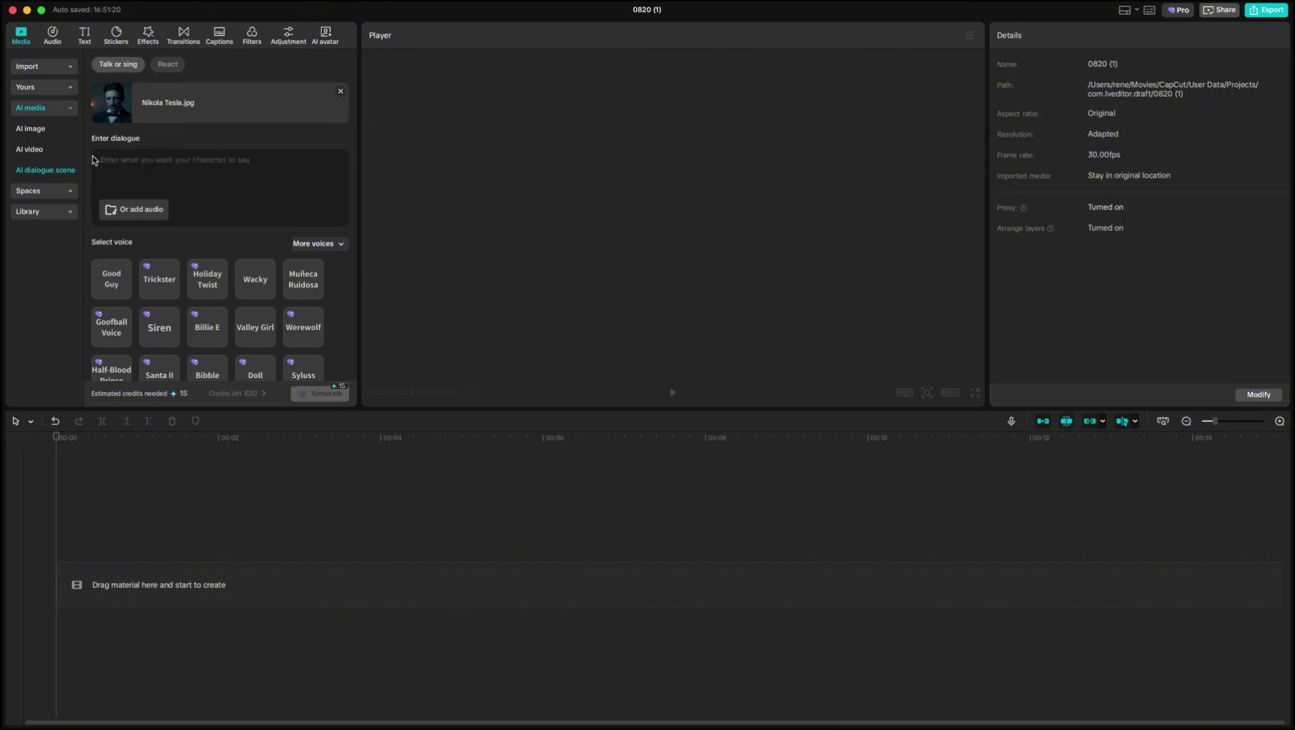
click(200, 326)
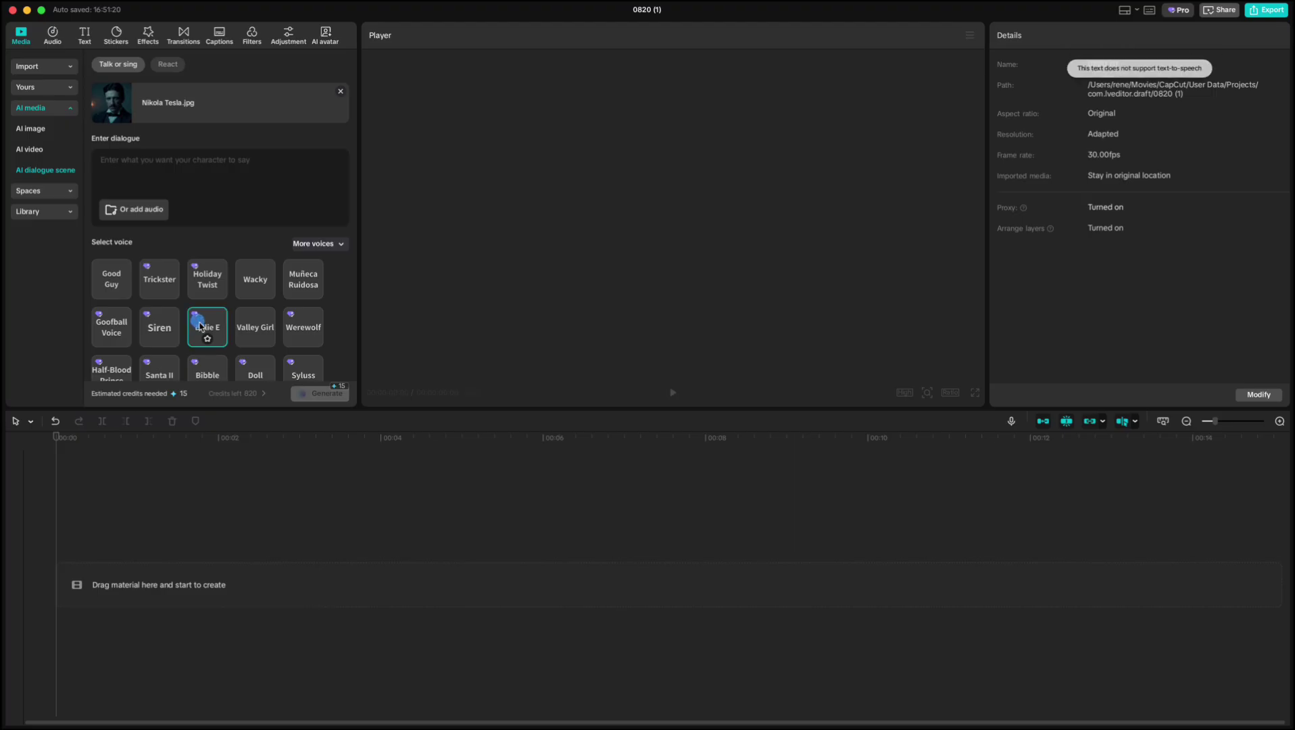
click(115, 282)
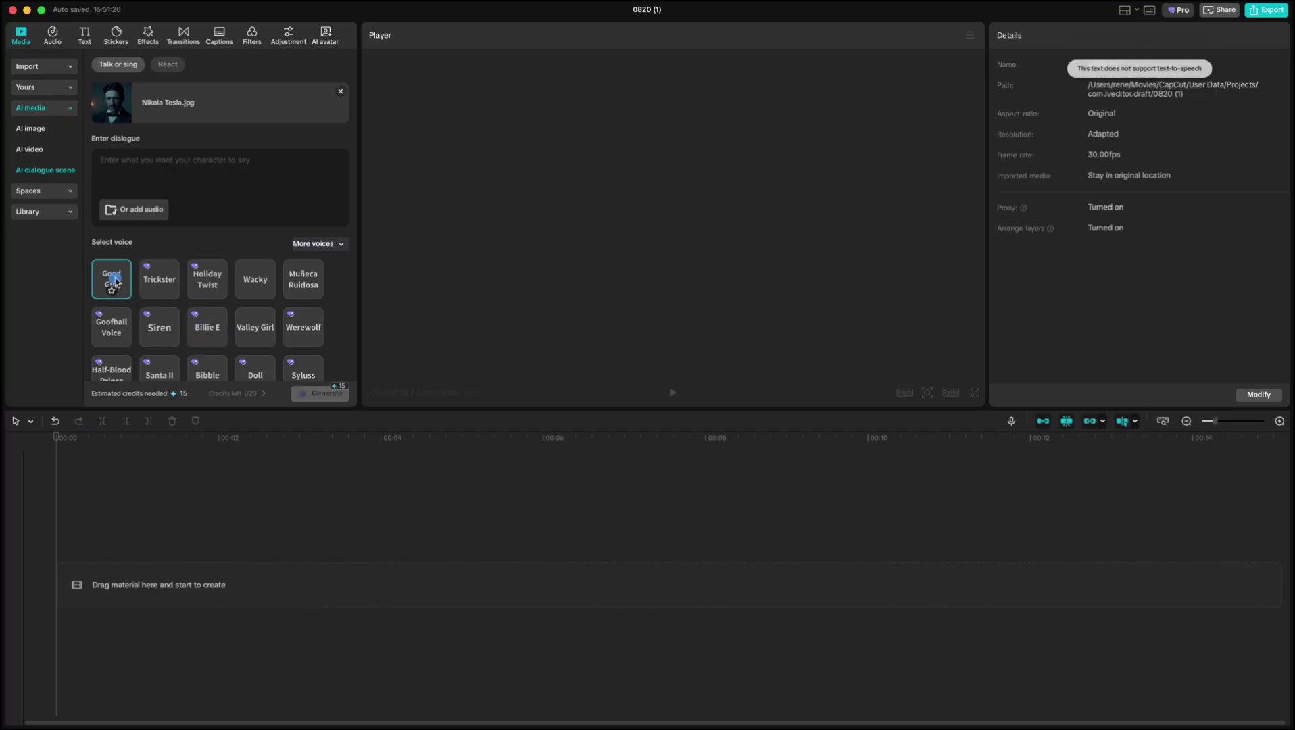
click(112, 162)
key(super+v)
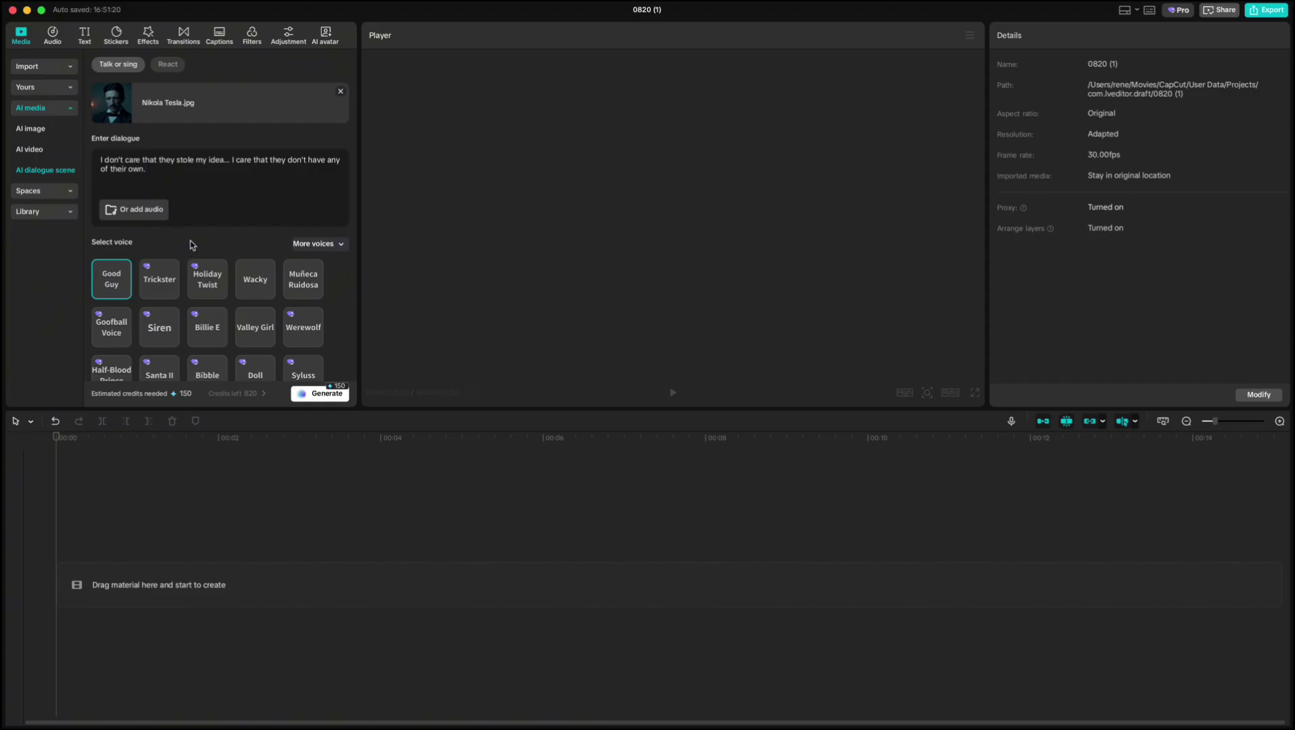
Browse More voices with the TikTok, Female and Male filters, then close the list.
click(332, 249)
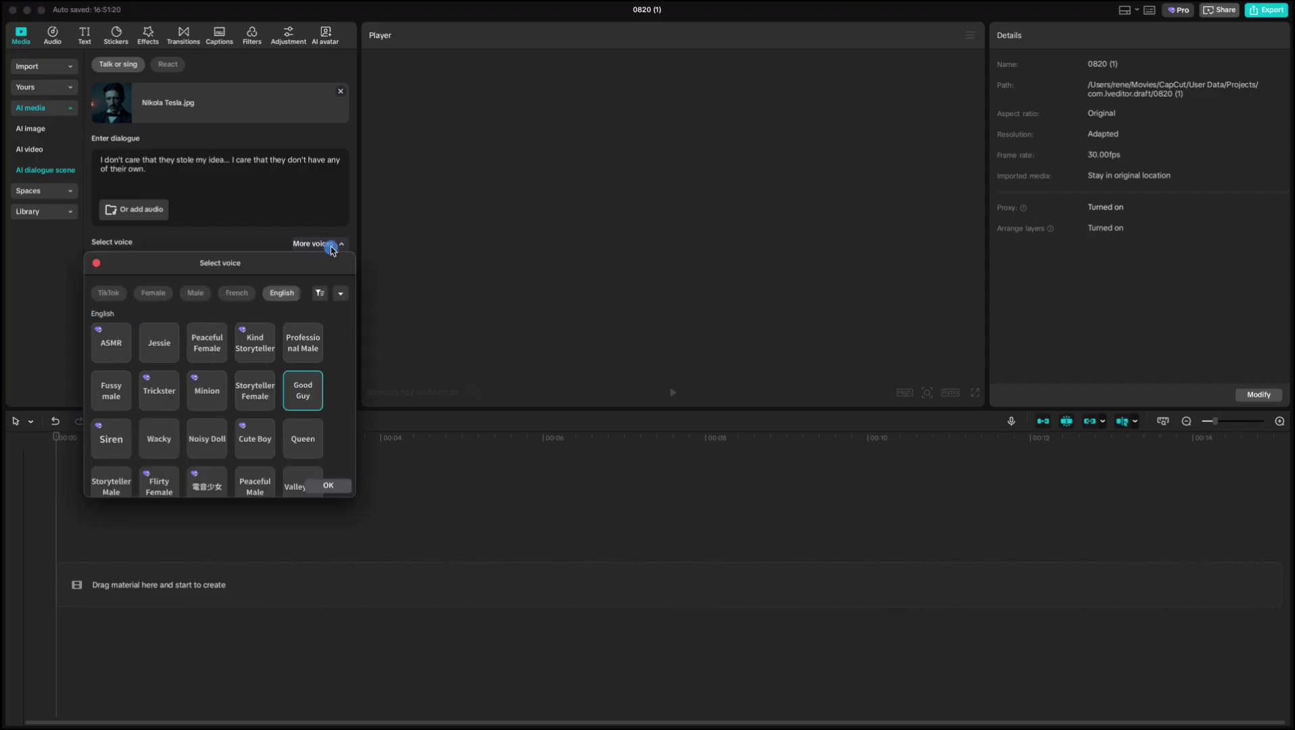
click(112, 297)
click(153, 294)
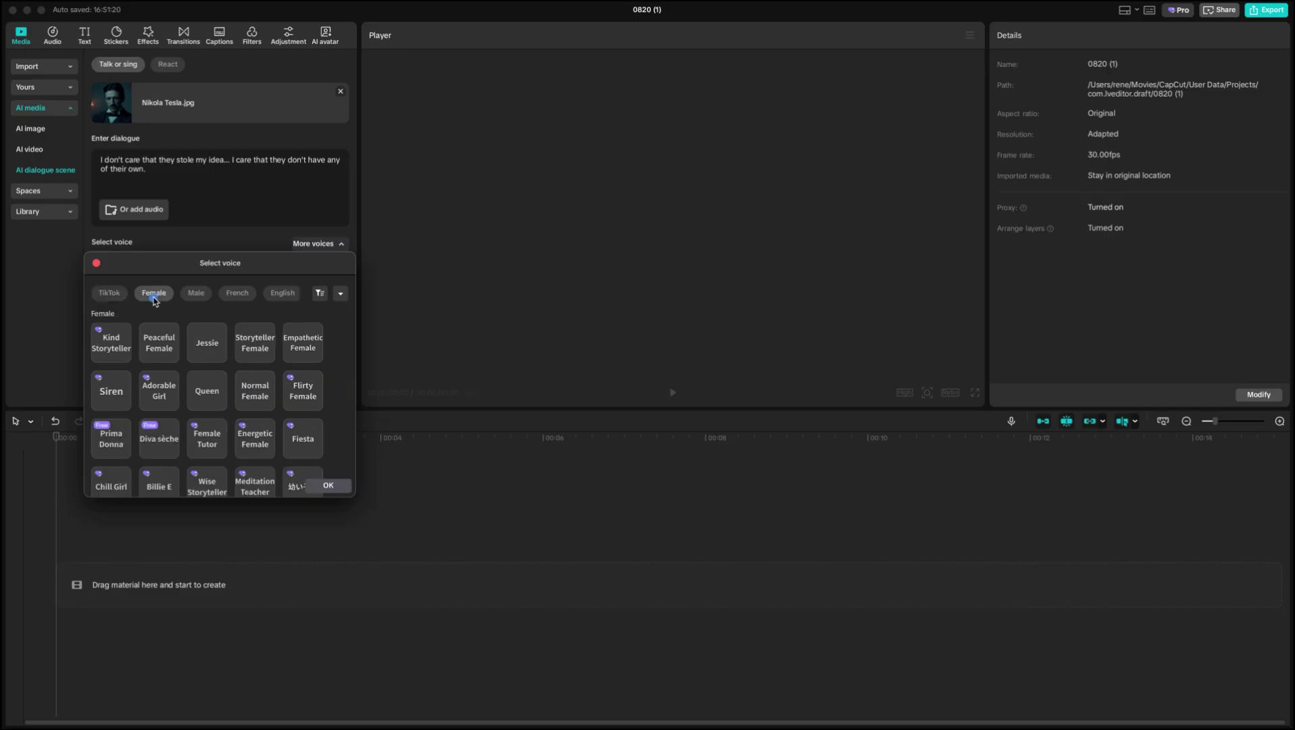
click(195, 294)
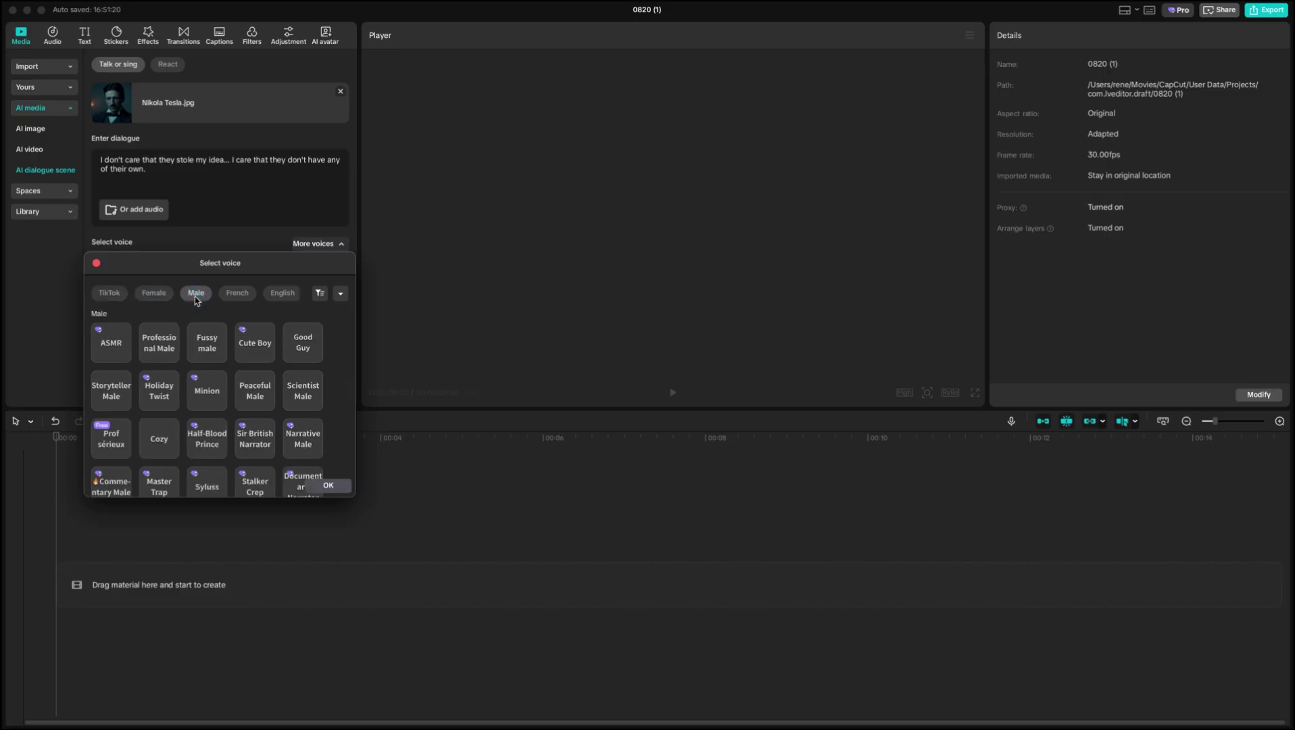
scroll(142, 293, left, 3)
click(96, 263)
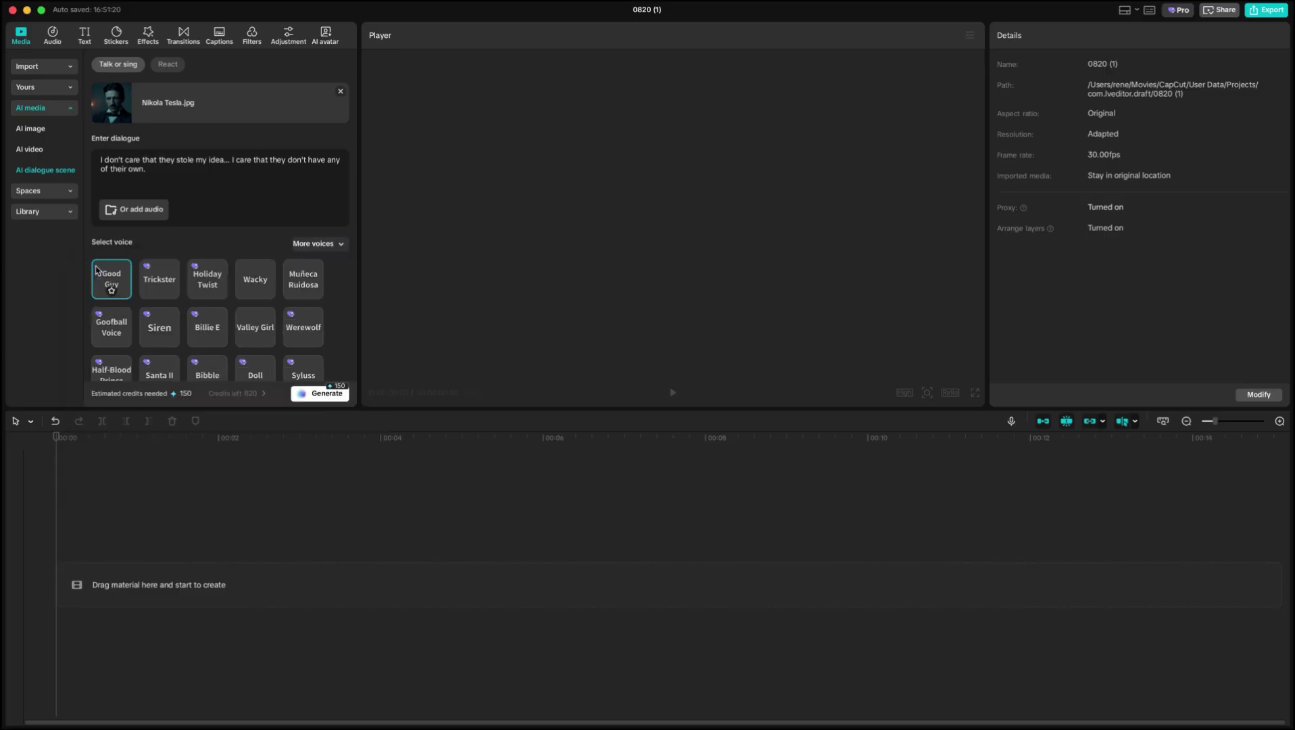
Add the Nikola Tesla Quote audio from iCloud Drive as dialogue, keeping all 4 seconds.
click(134, 210)
click(434, 286)
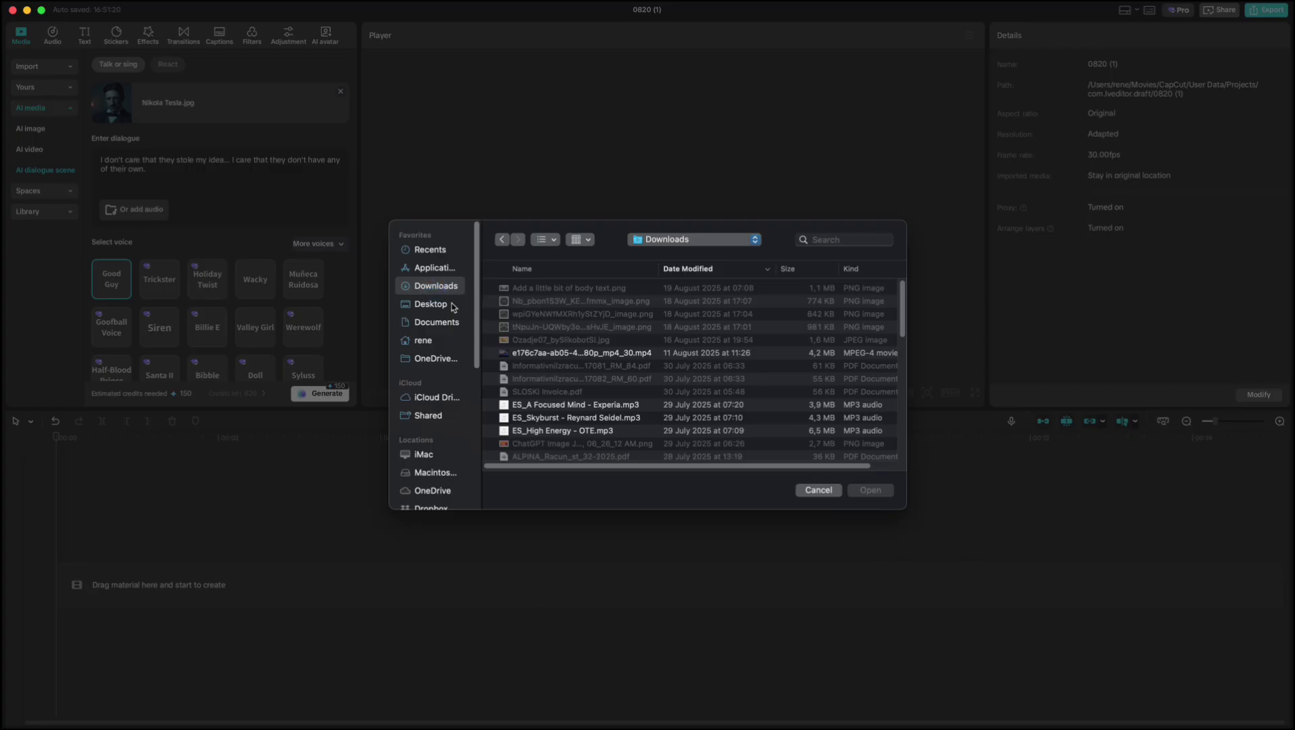
click(428, 399)
click(568, 340)
click(859, 490)
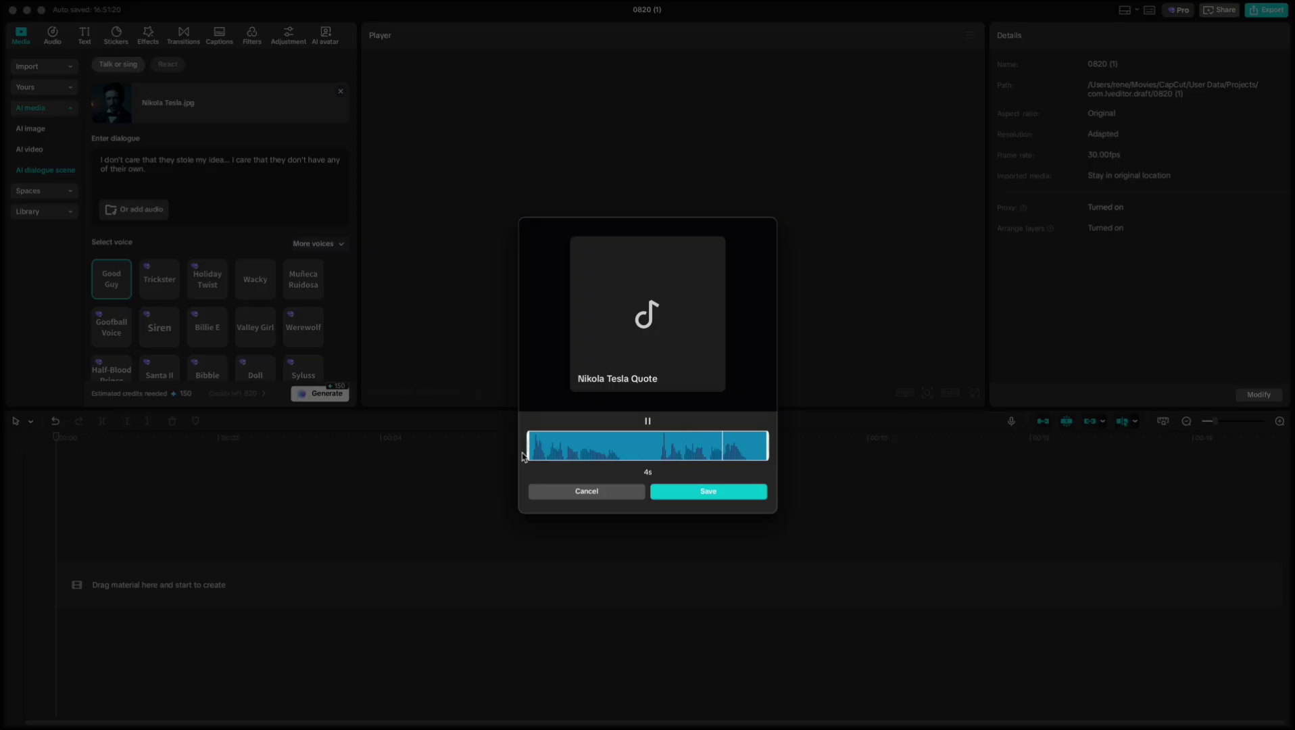
click(705, 498)
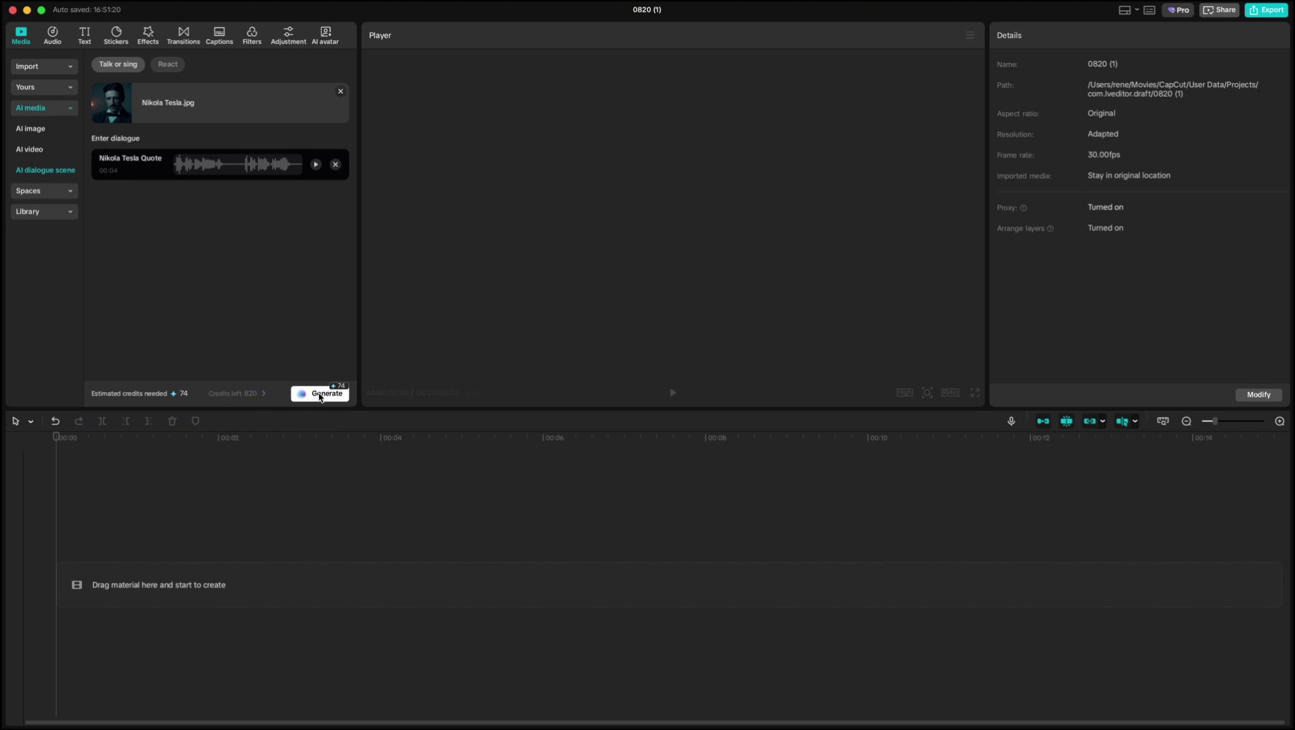
Generate the Tesla dialogue-scene clip speaking the quote and play it back.
click(320, 395)
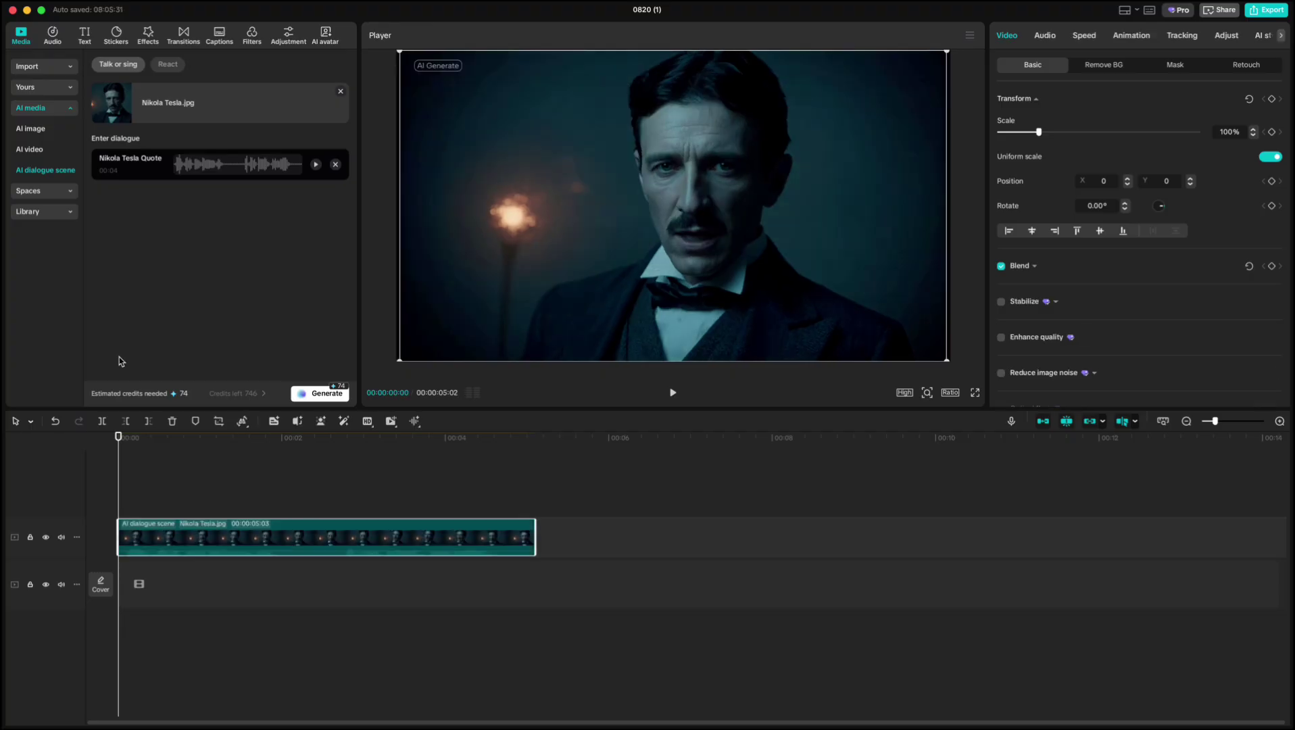
click(673, 393)
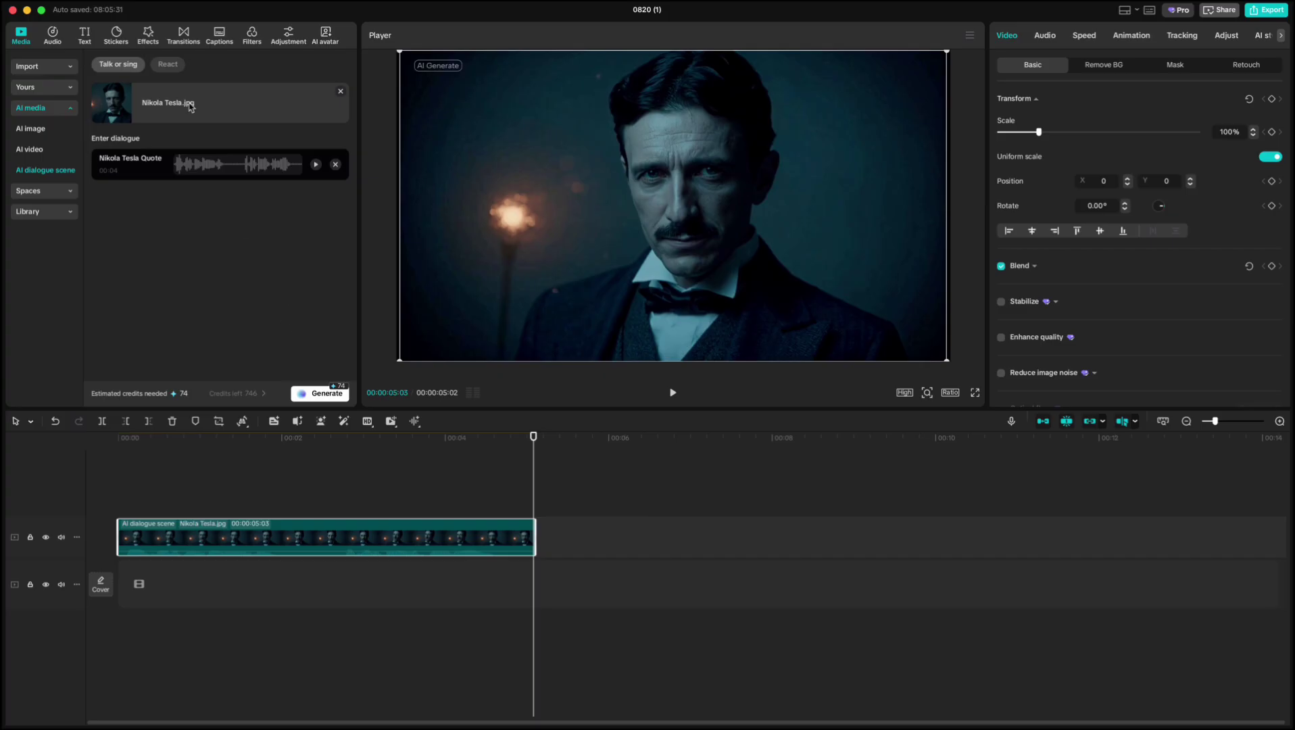
Generate a 4-second React clip using Nikola Tesla.jpg uploaded from iCloud Drive.
click(168, 66)
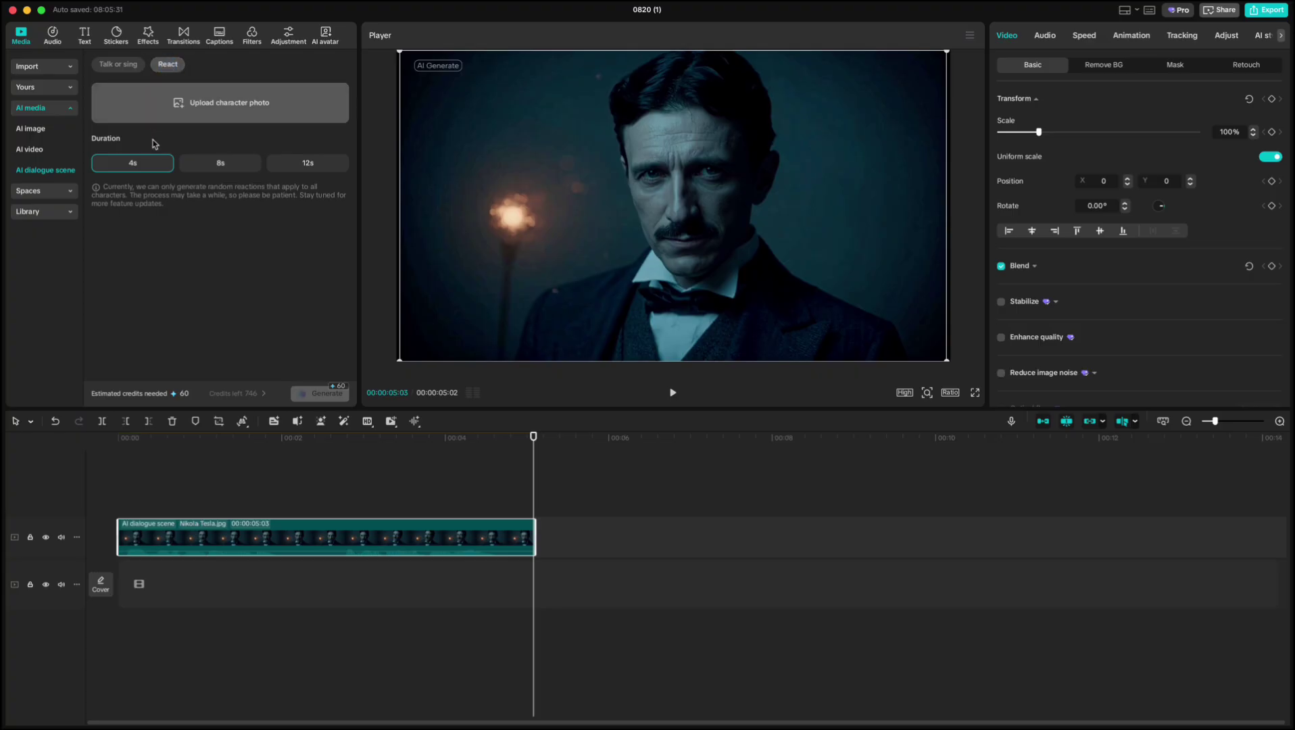
click(178, 102)
click(358, 284)
click(507, 311)
click(791, 376)
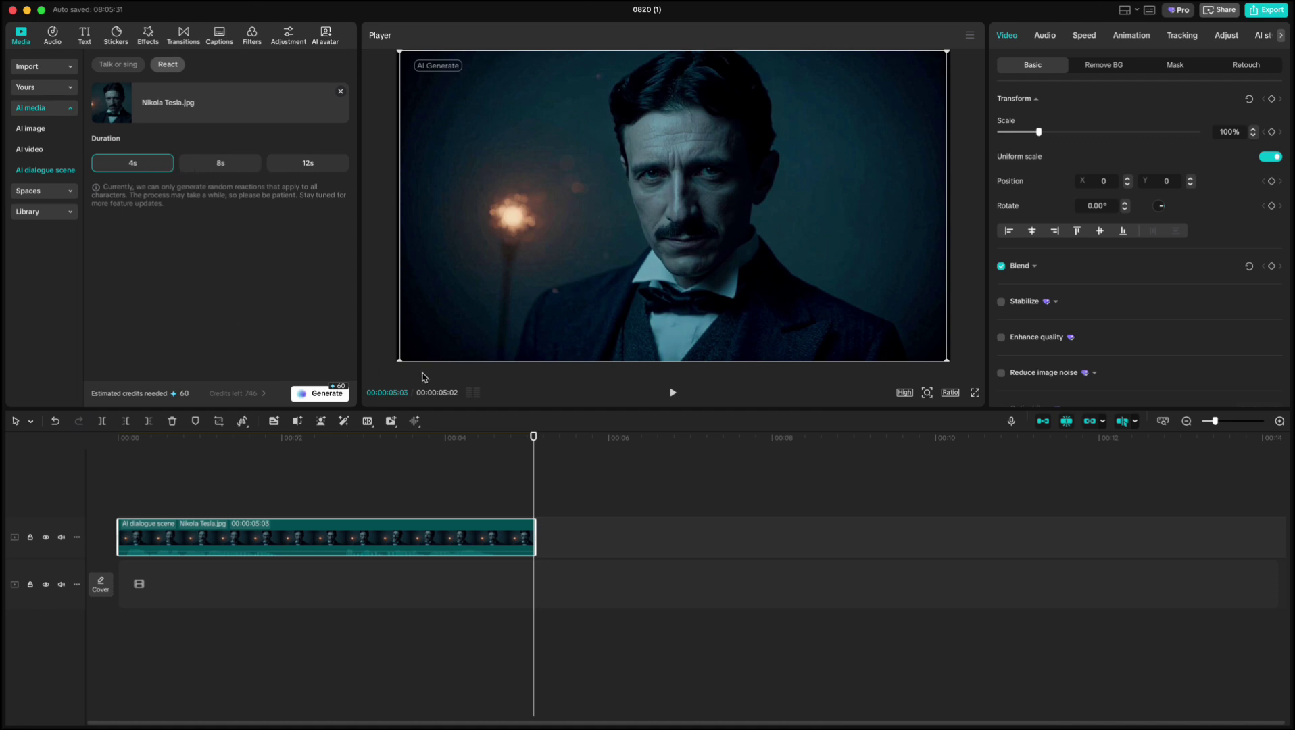
key(space)
click(317, 394)
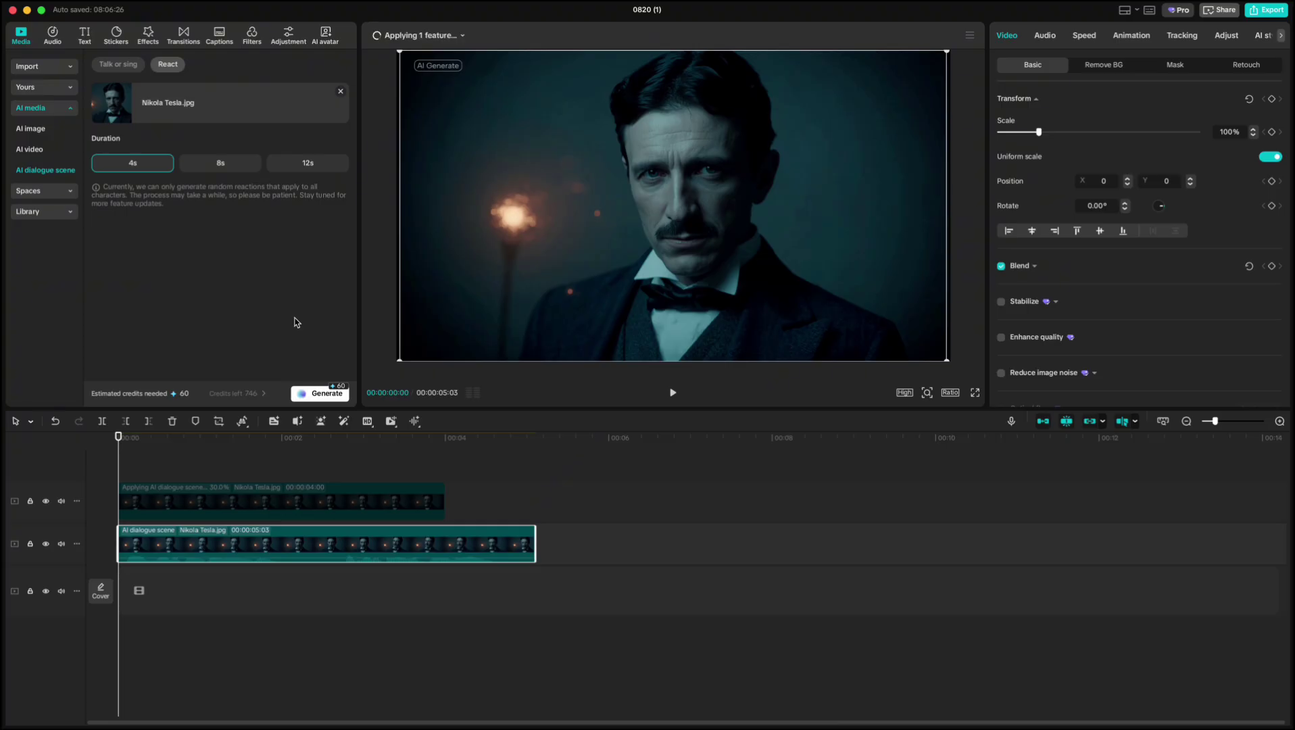